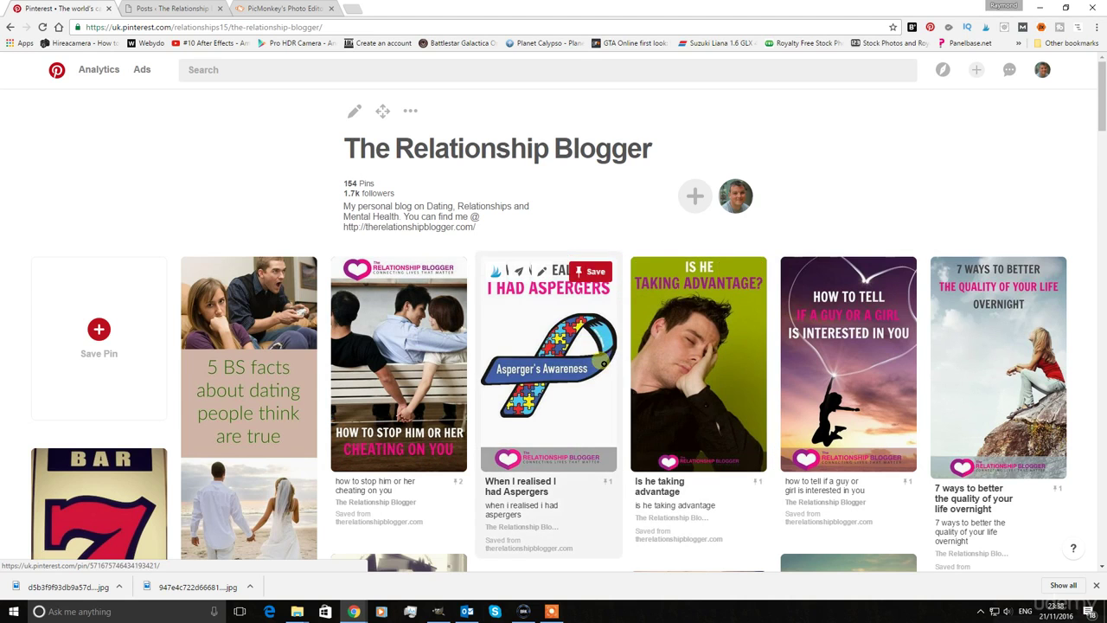
Switch to the WordPress posts list and open the post "I told the authorities. They did nothing." for editing.
click(169, 8)
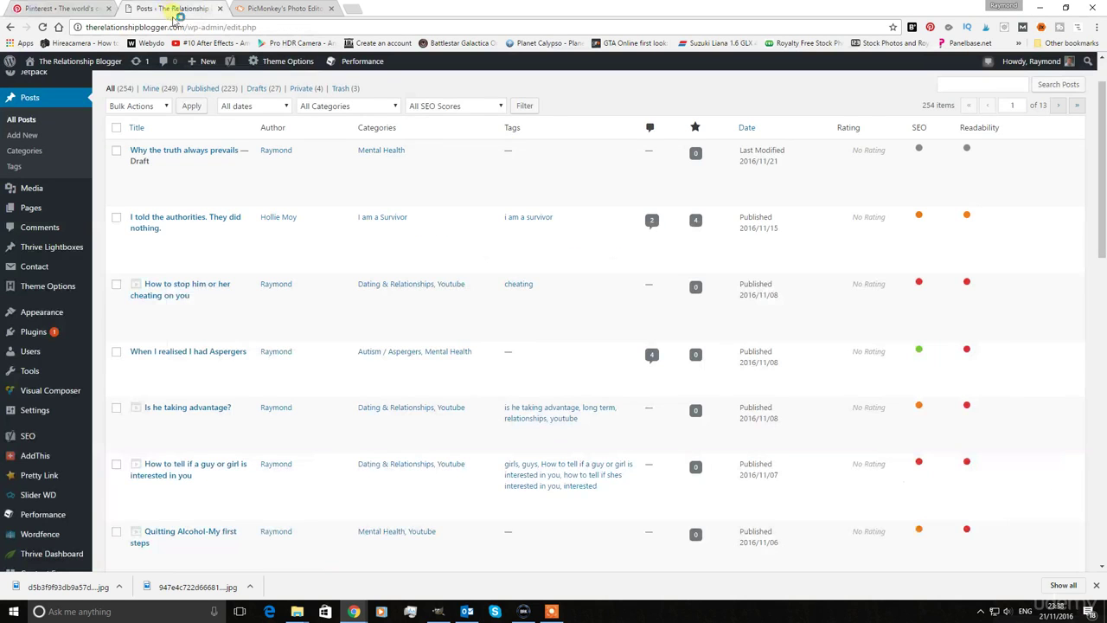
click(184, 222)
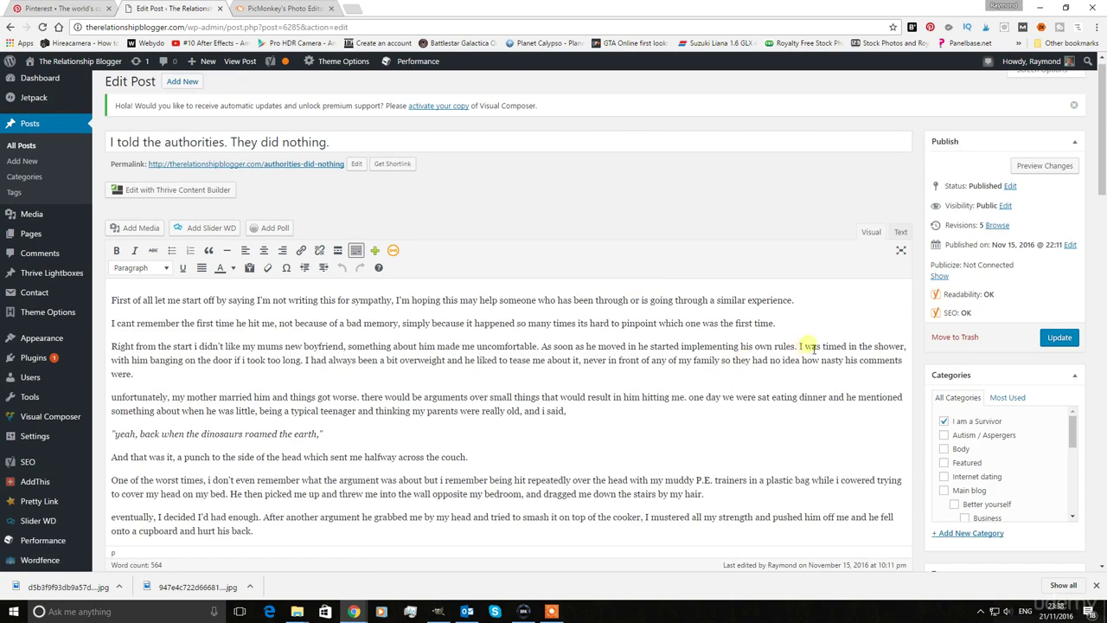
Save the post's featured image as a JPEG in the logo folder on the Desktop, keeping the suggested file name.
scroll(813, 337, down, 2)
scroll(851, 342, down, 4)
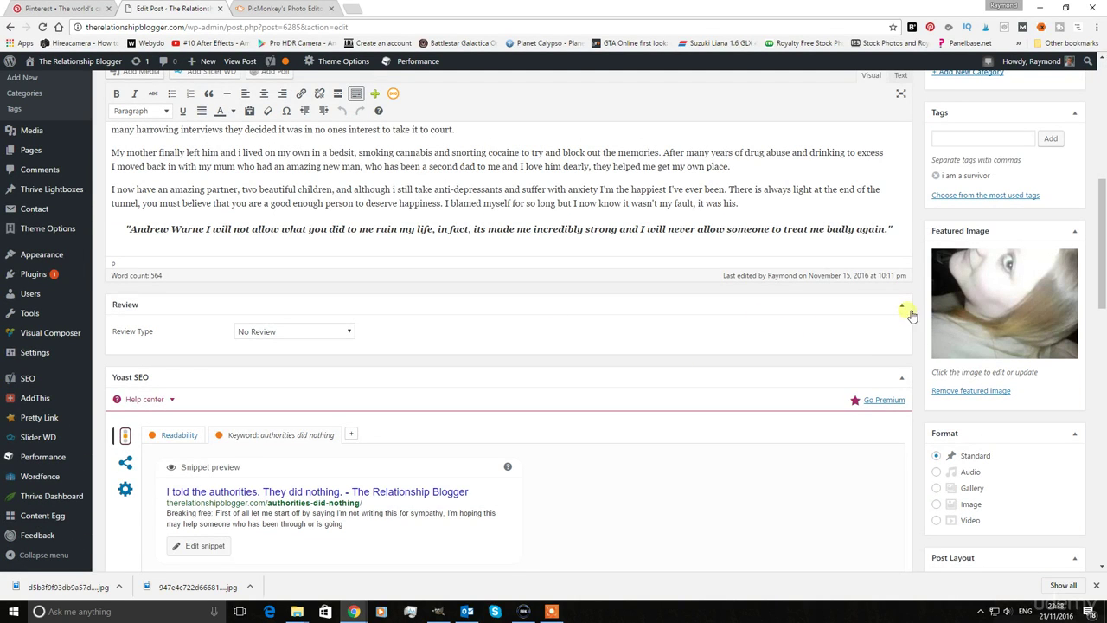
right_click(984, 291)
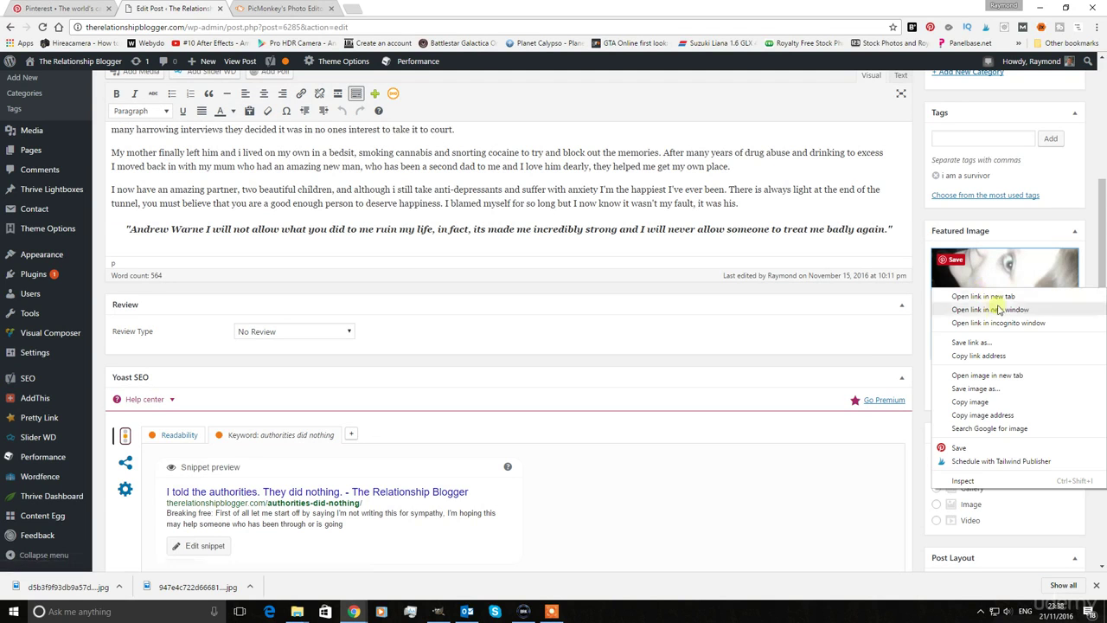
click(997, 390)
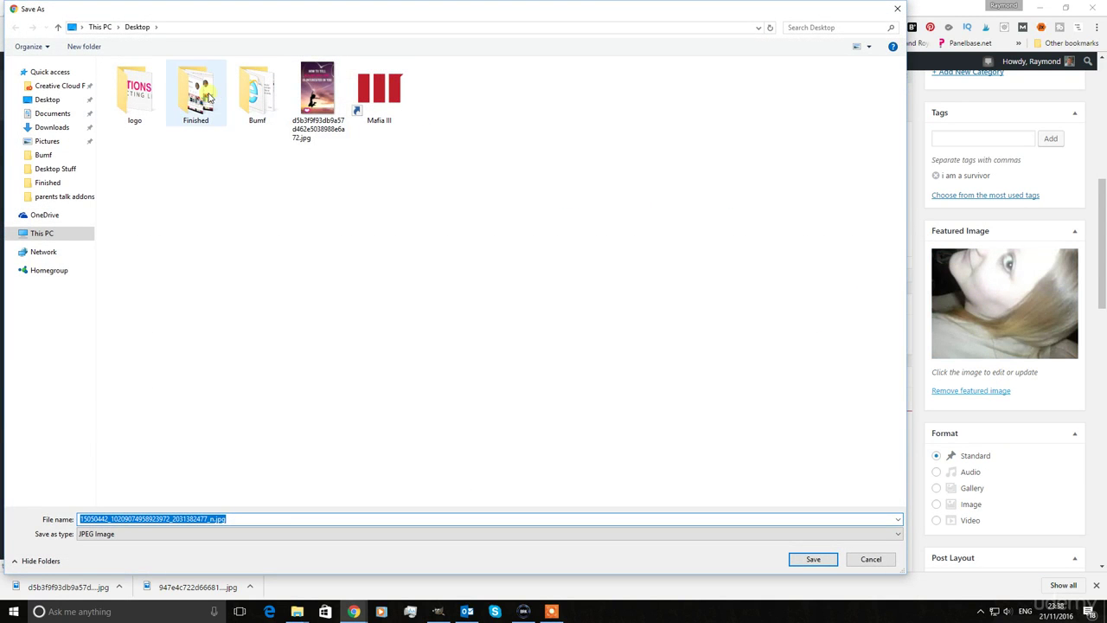
double_click(150, 95)
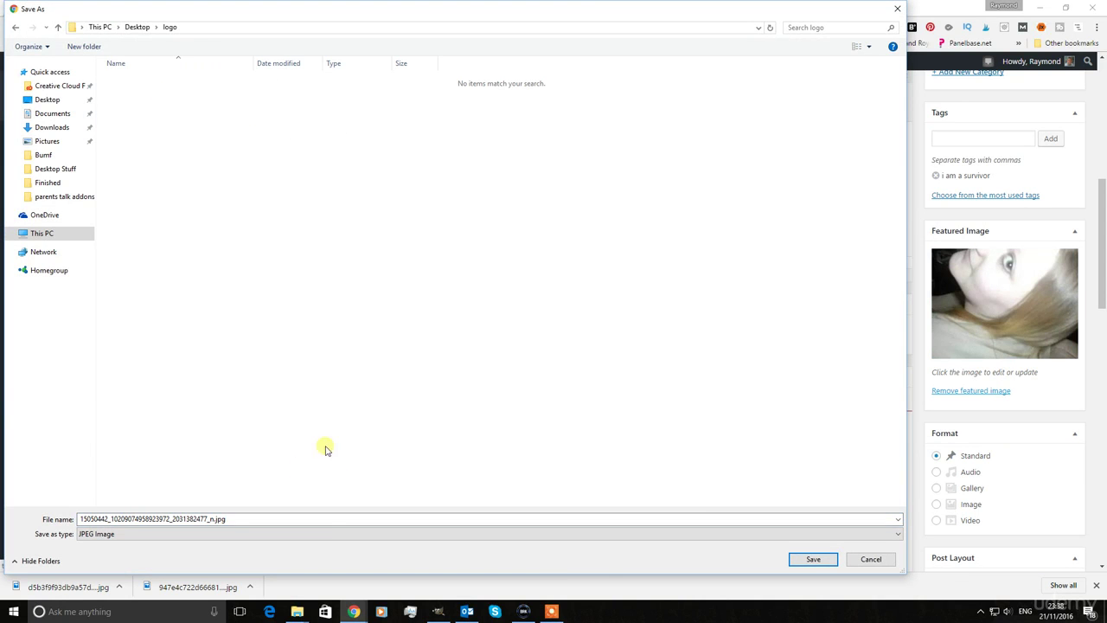
click(814, 560)
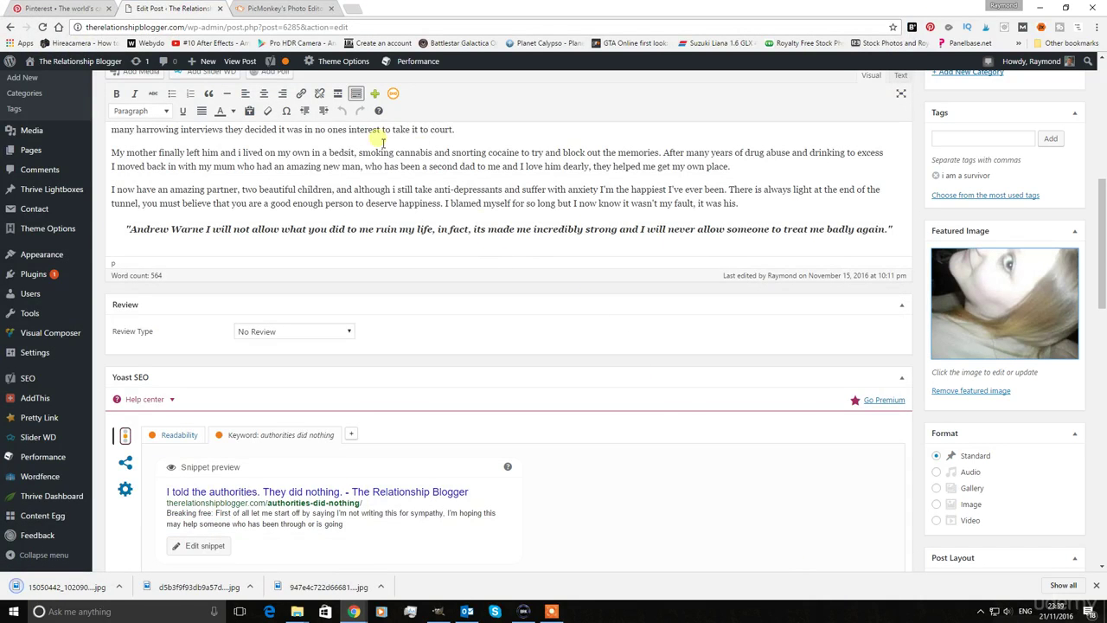
Look through the post's text, categories, tags and featured image for material to use in the pin.
scroll(833, 230, up, 5)
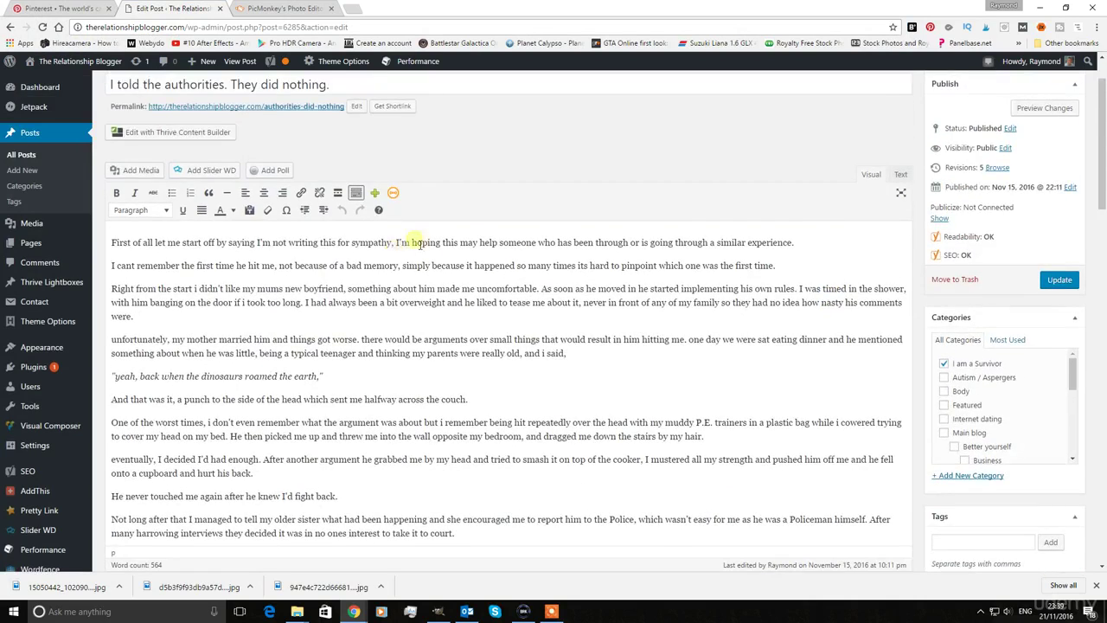
scroll(427, 248, down, 2)
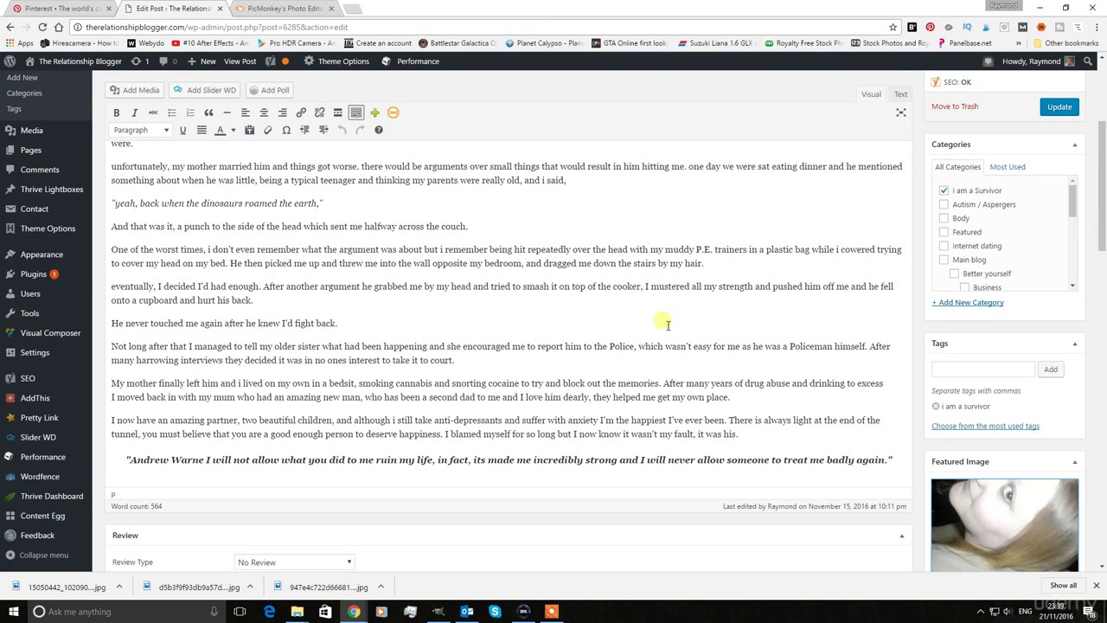
scroll(718, 313, down, 1)
mouse_move(949, 443)
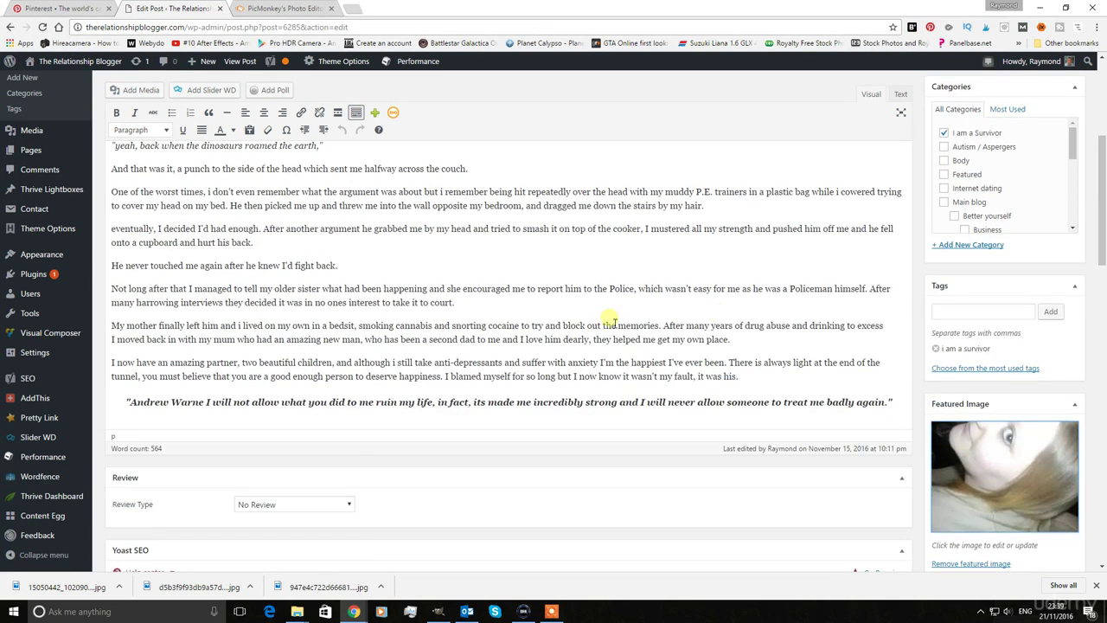
scroll(699, 325, up, 1)
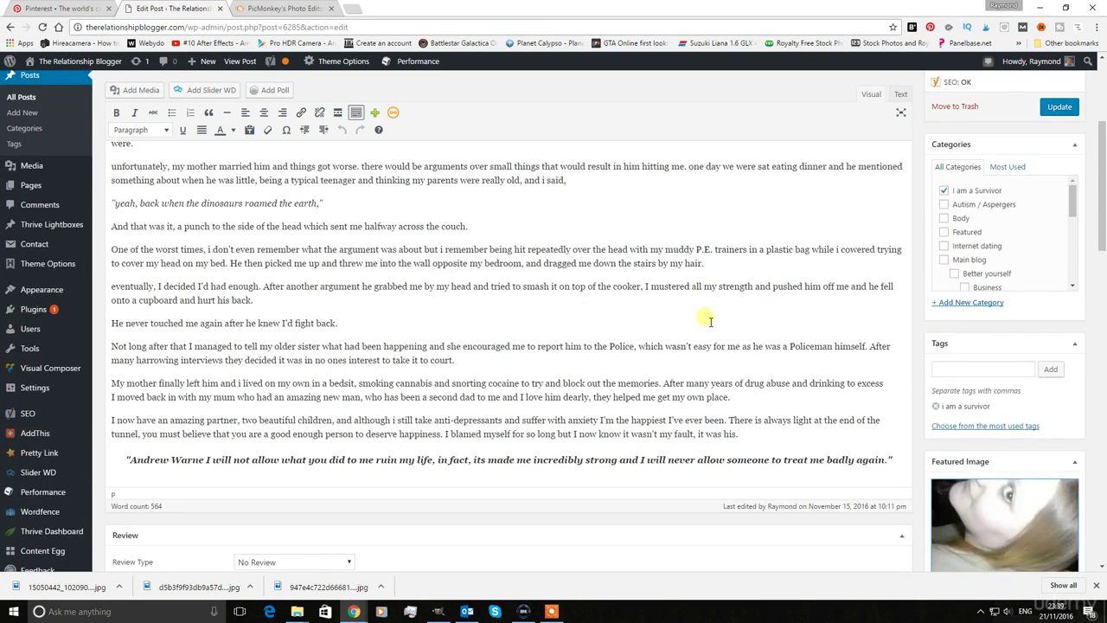
scroll(700, 311, up, 1)
scroll(620, 367, down, 3)
scroll(571, 343, up, 3)
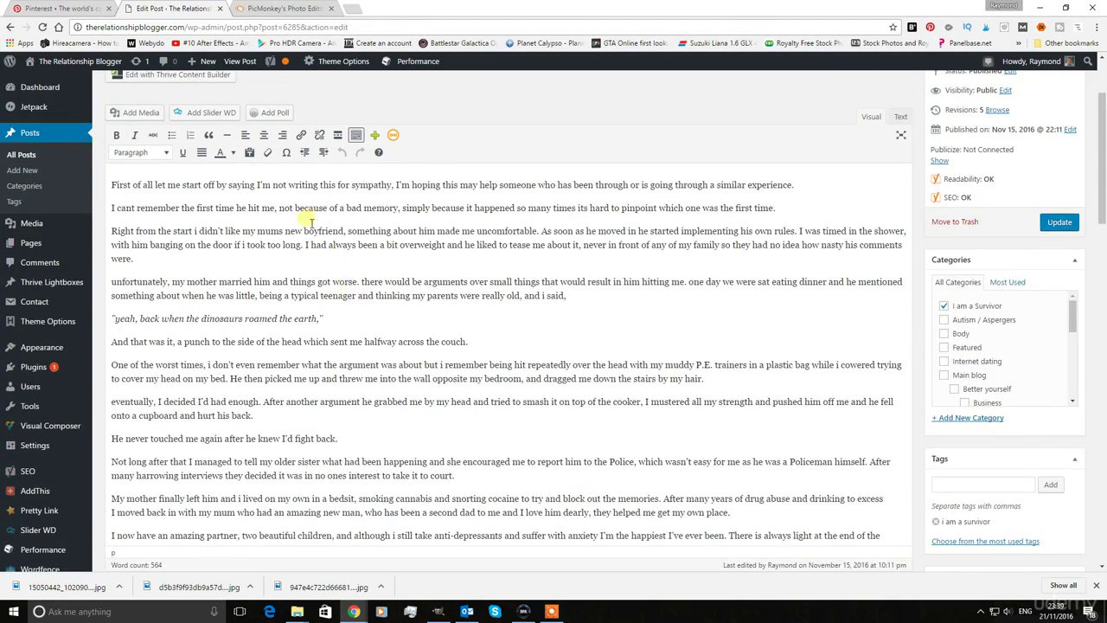
Switch to PicMonkey, create a blank custom design canvas of 564 × 893 pixels, and dismiss the Layers palette tip.
click(261, 11)
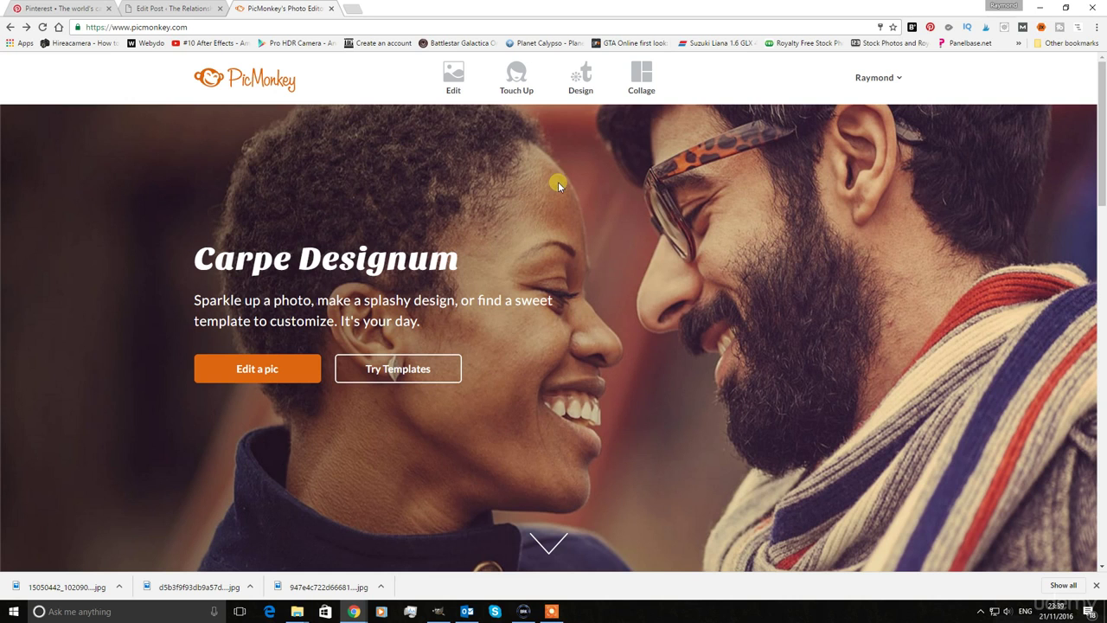
mouse_move(580, 82)
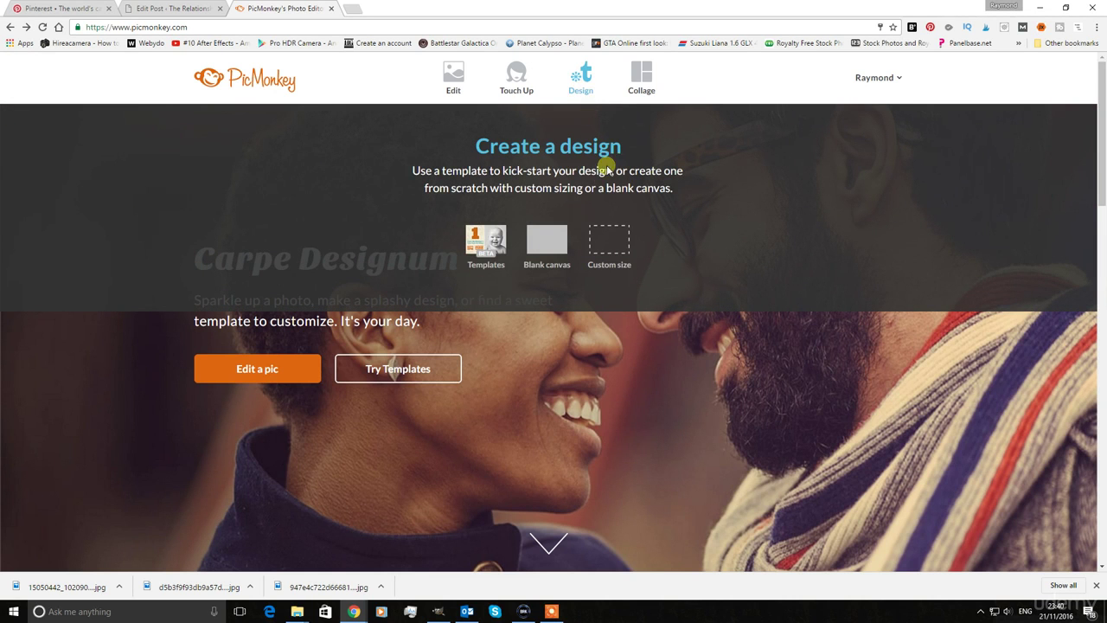
click(607, 241)
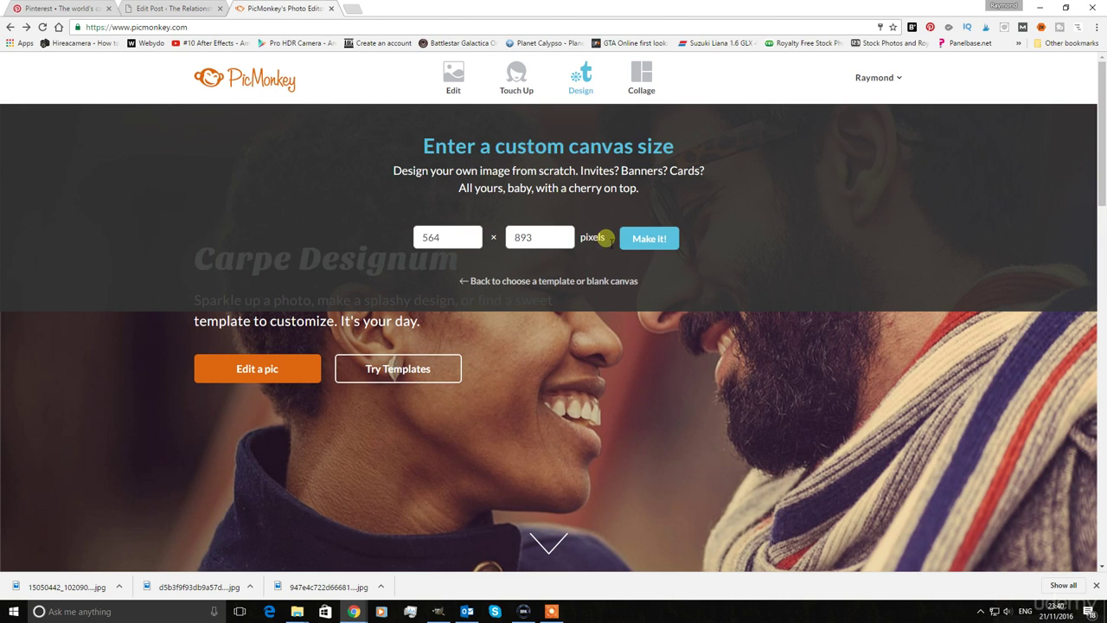
click(441, 244)
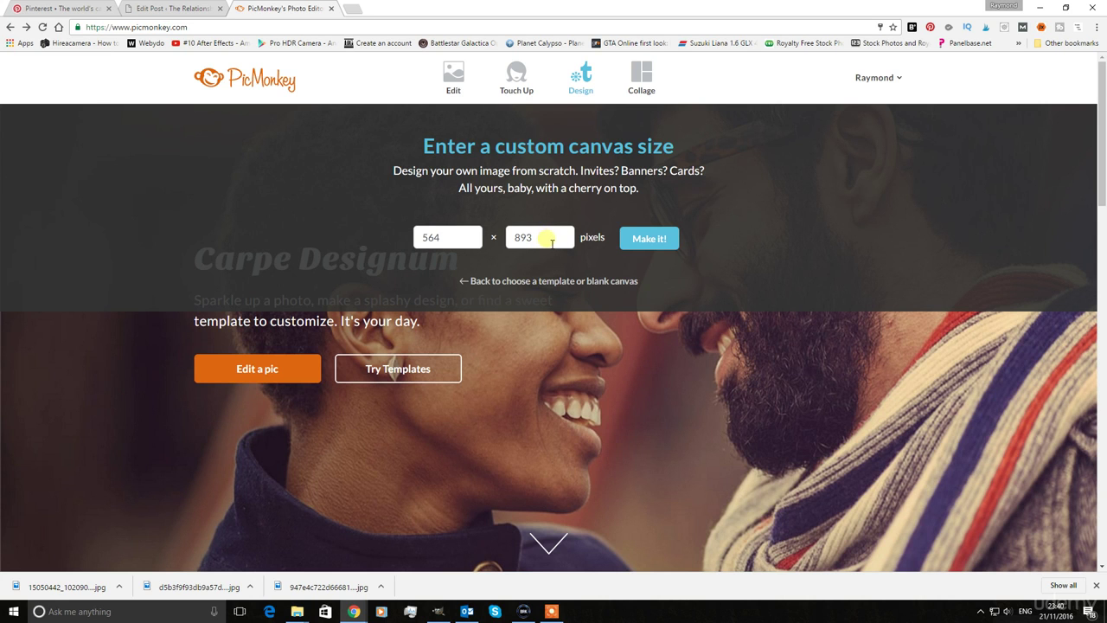
click(651, 238)
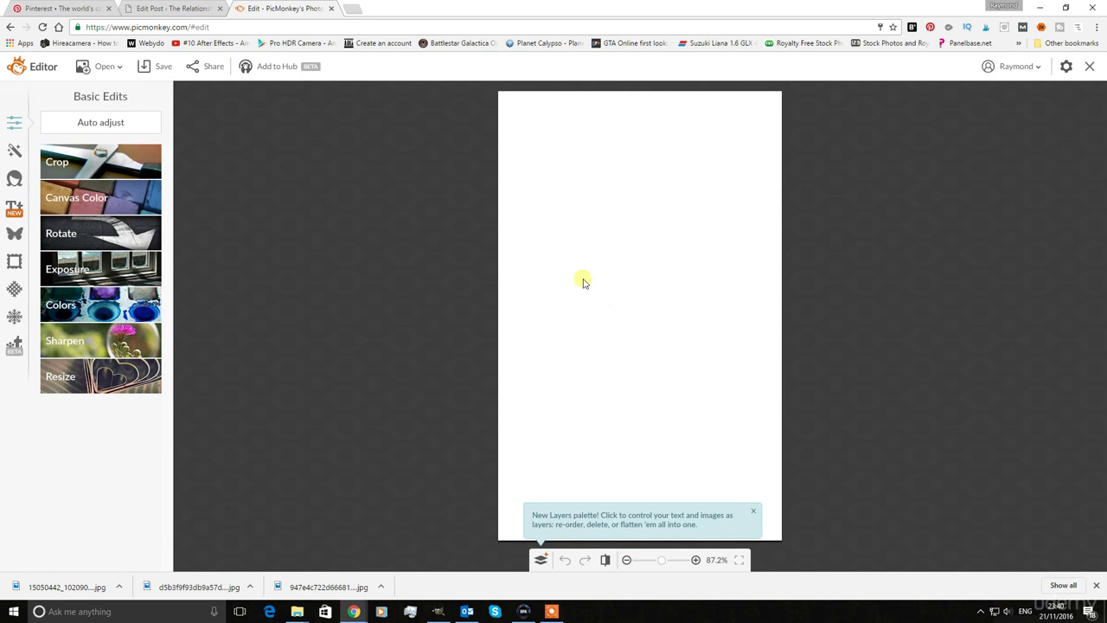
click(753, 511)
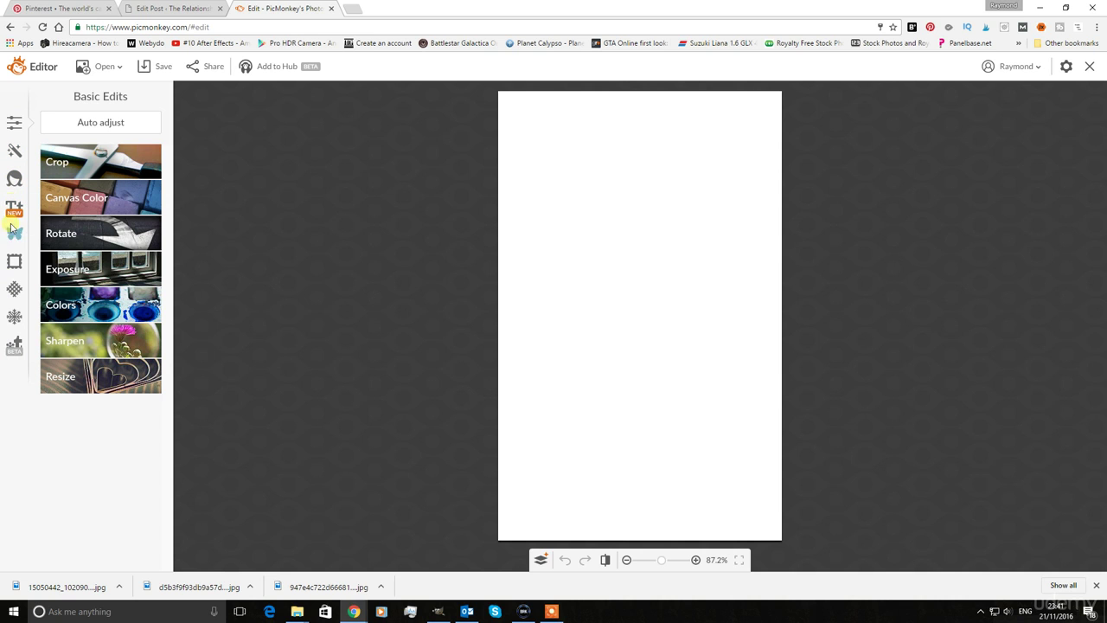
click(14, 291)
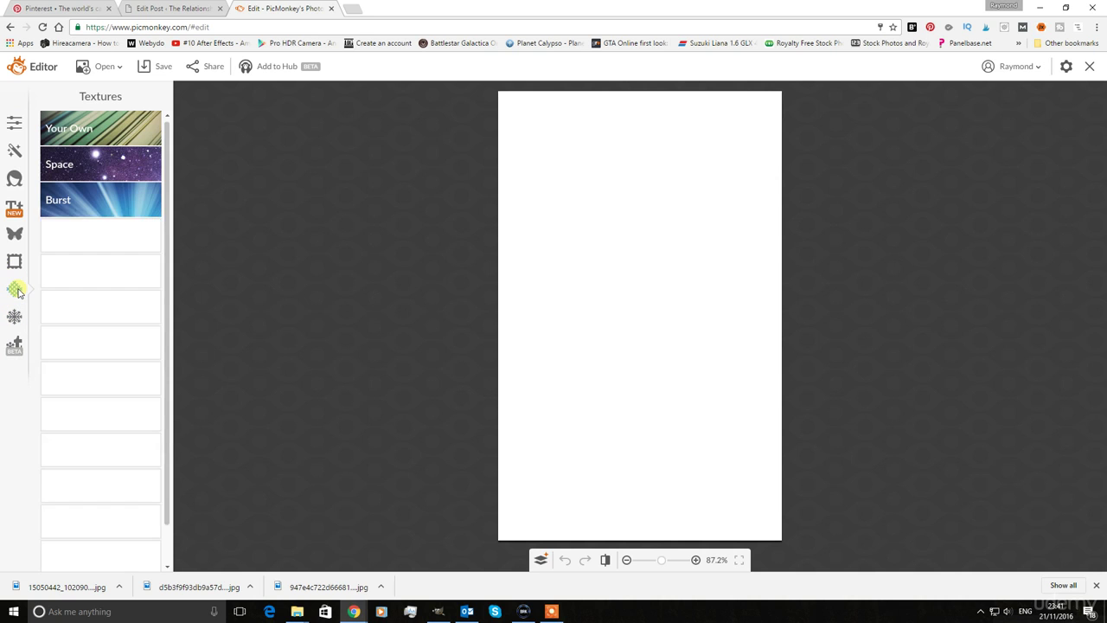
click(117, 132)
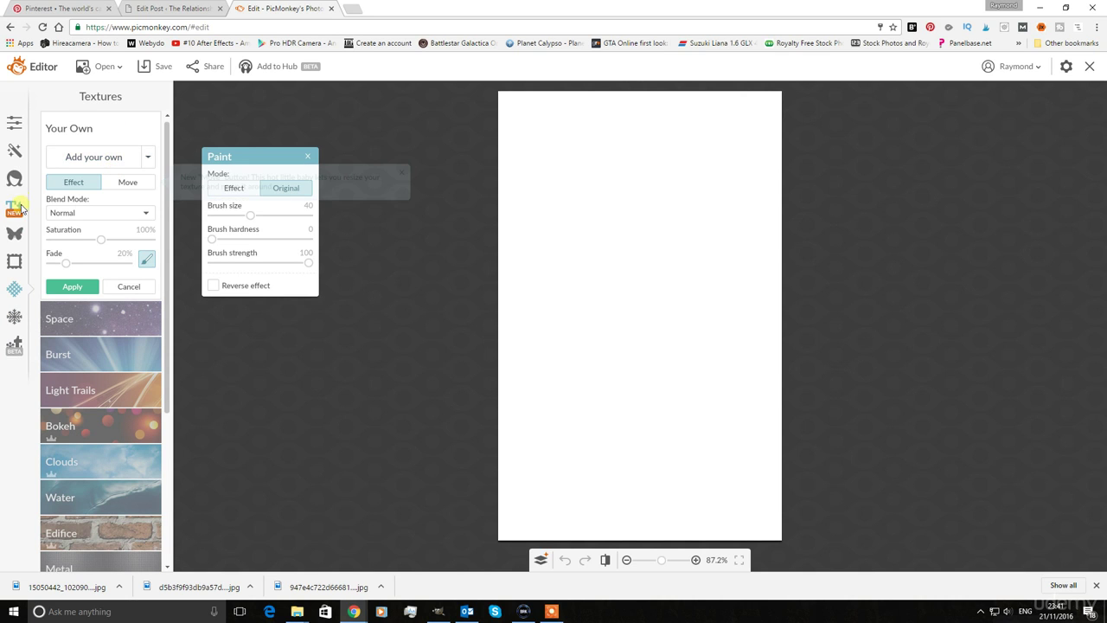
Add the saved featured image from the computer's Desktop logo folder to the canvas as a custom overlay.
click(16, 235)
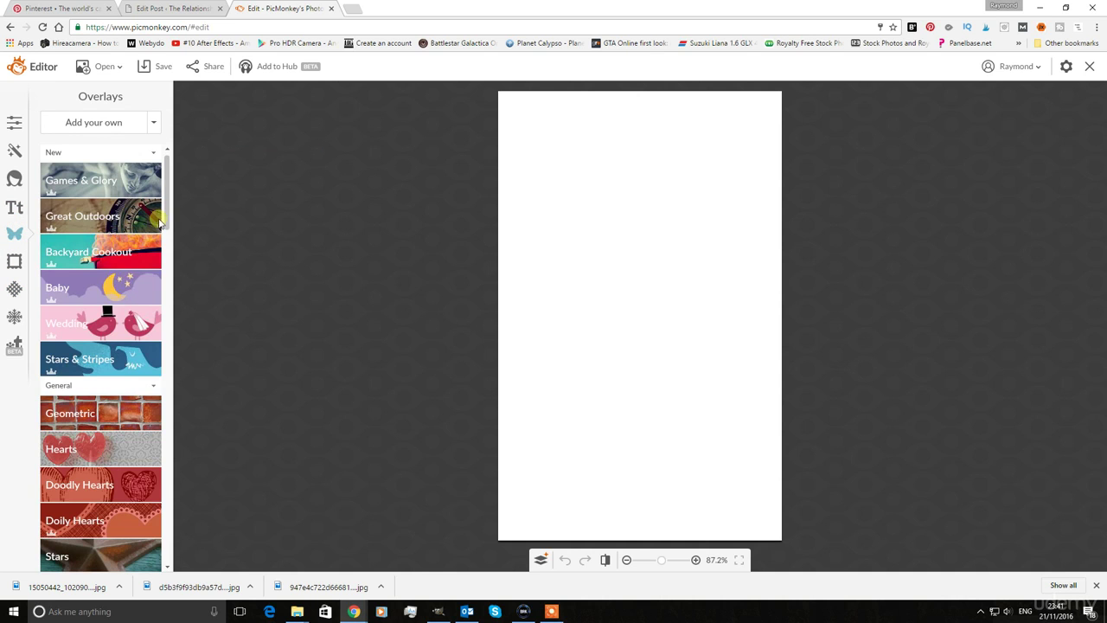
scroll(162, 206, down, 5)
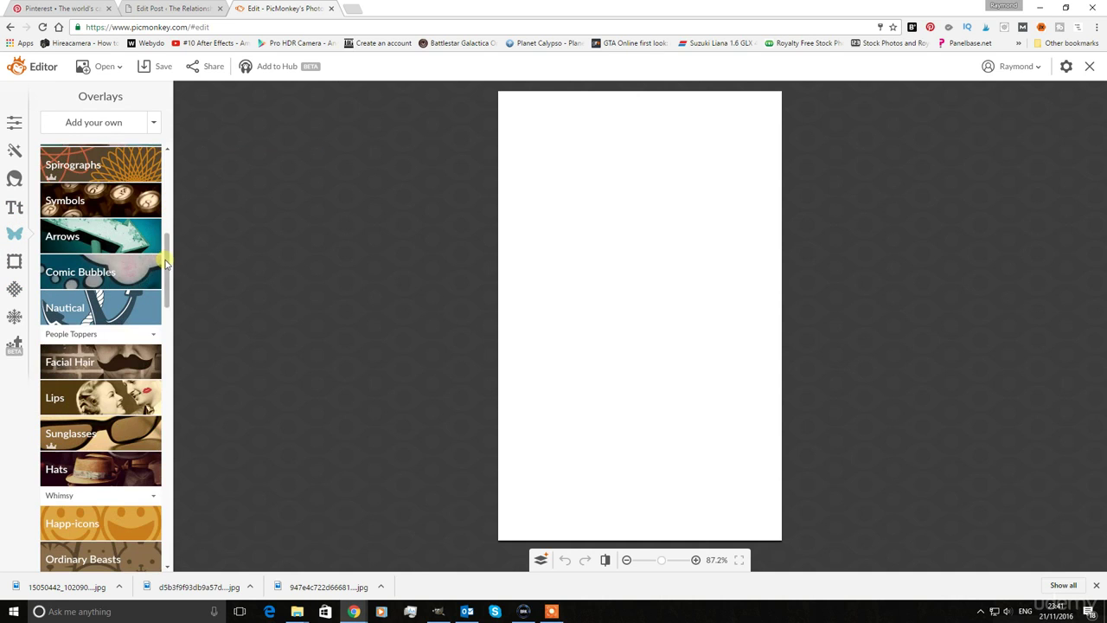
scroll(168, 251, up, 2)
drag(169, 234, 168, 163)
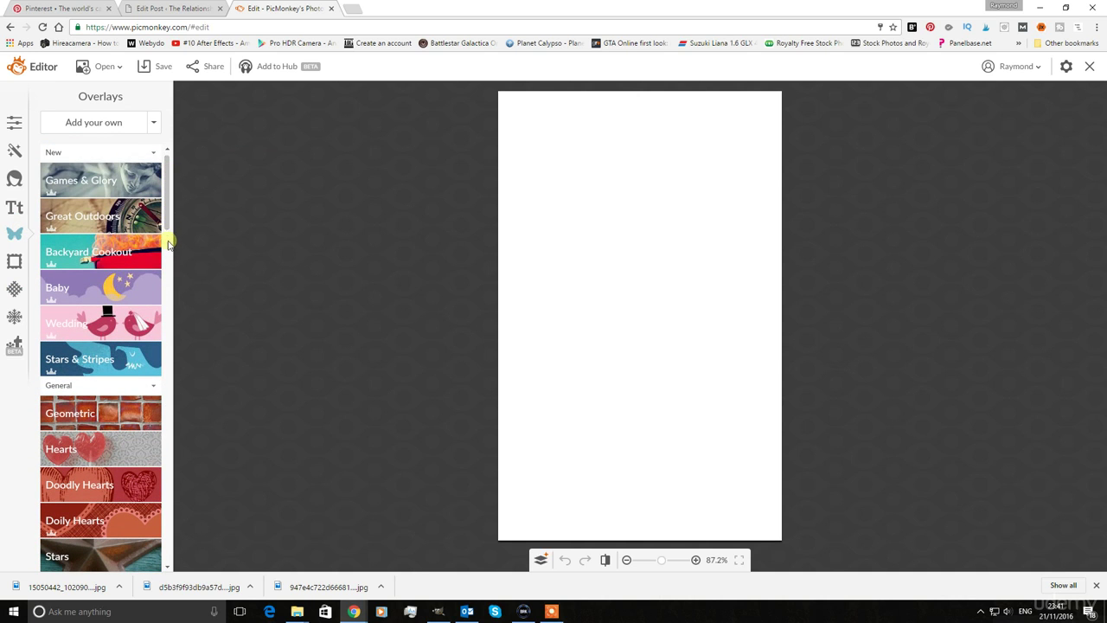
click(151, 125)
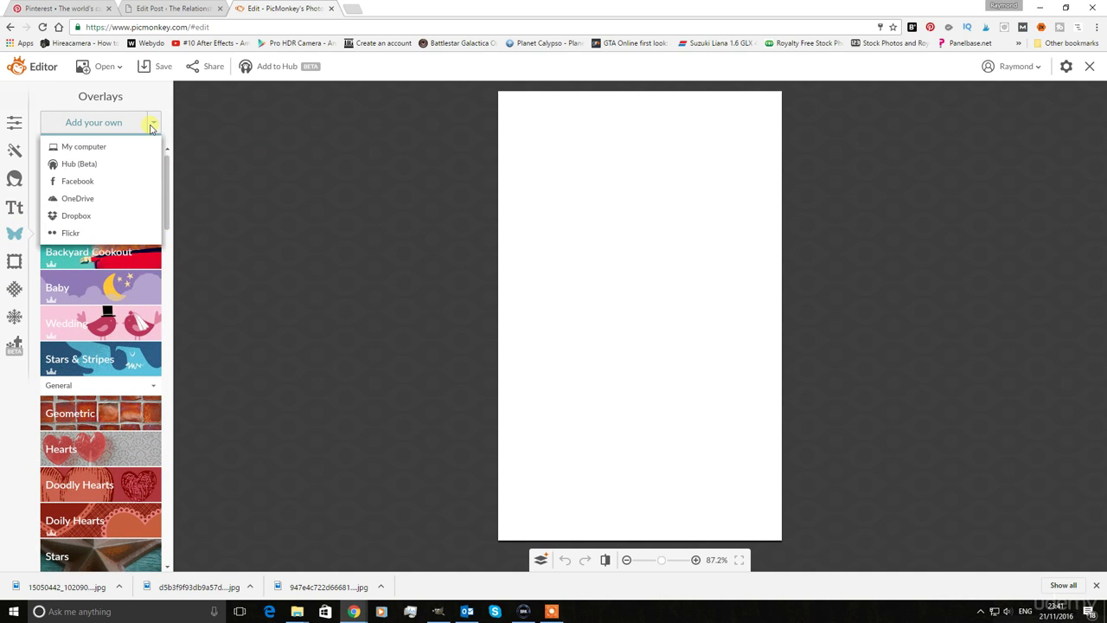
click(89, 146)
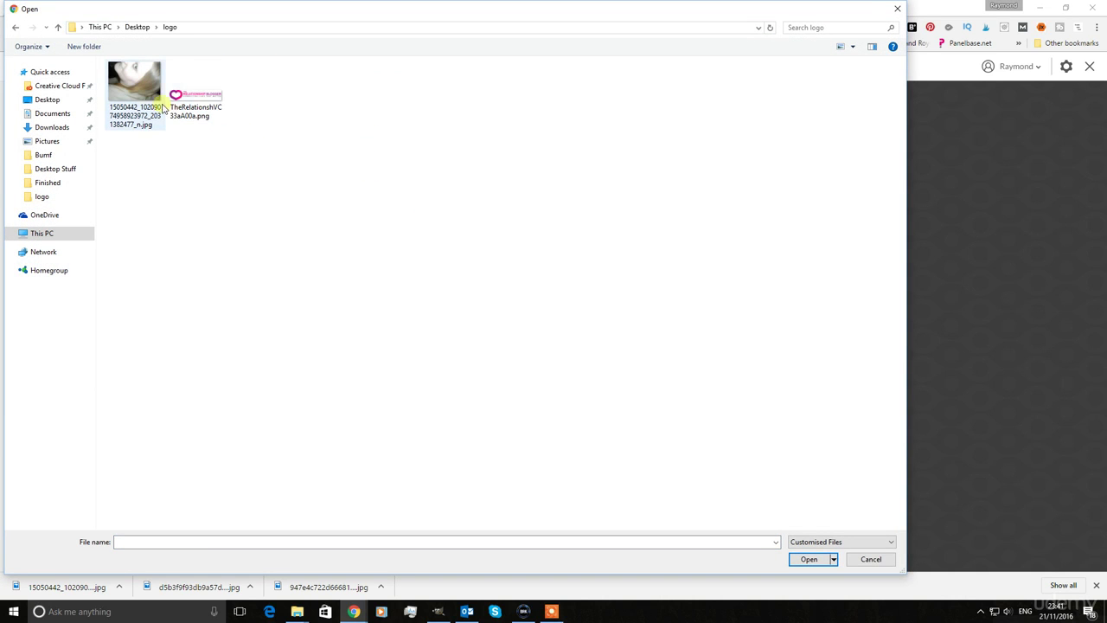
double_click(134, 86)
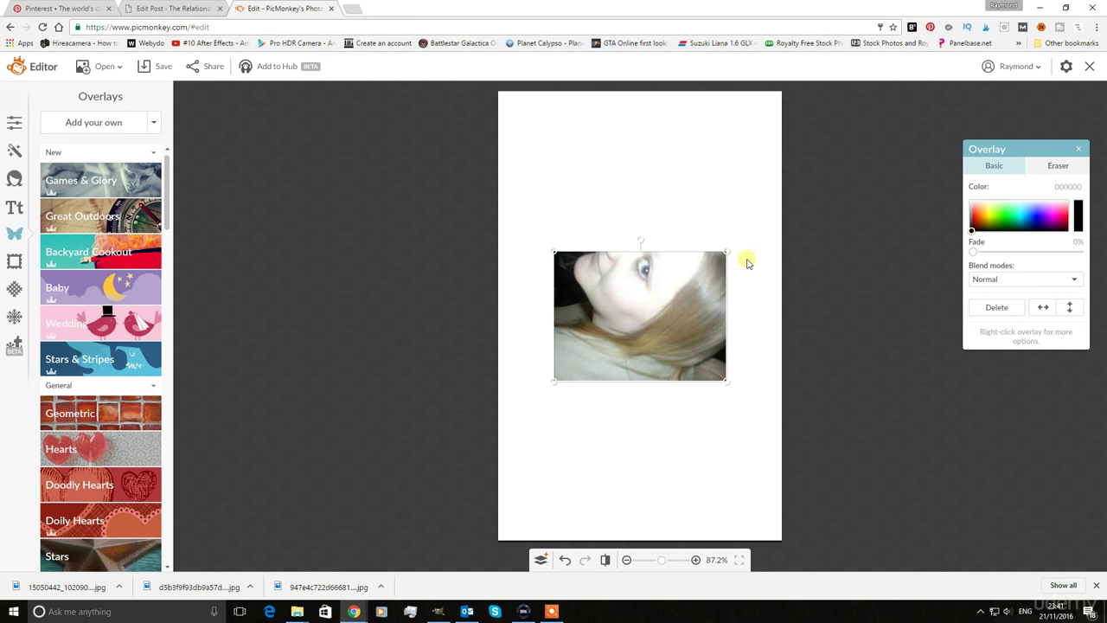
Enlarge the photo overlay well beyond the canvas width and shift it down to reach the canvas's lower edge.
drag(723, 251, 804, 192)
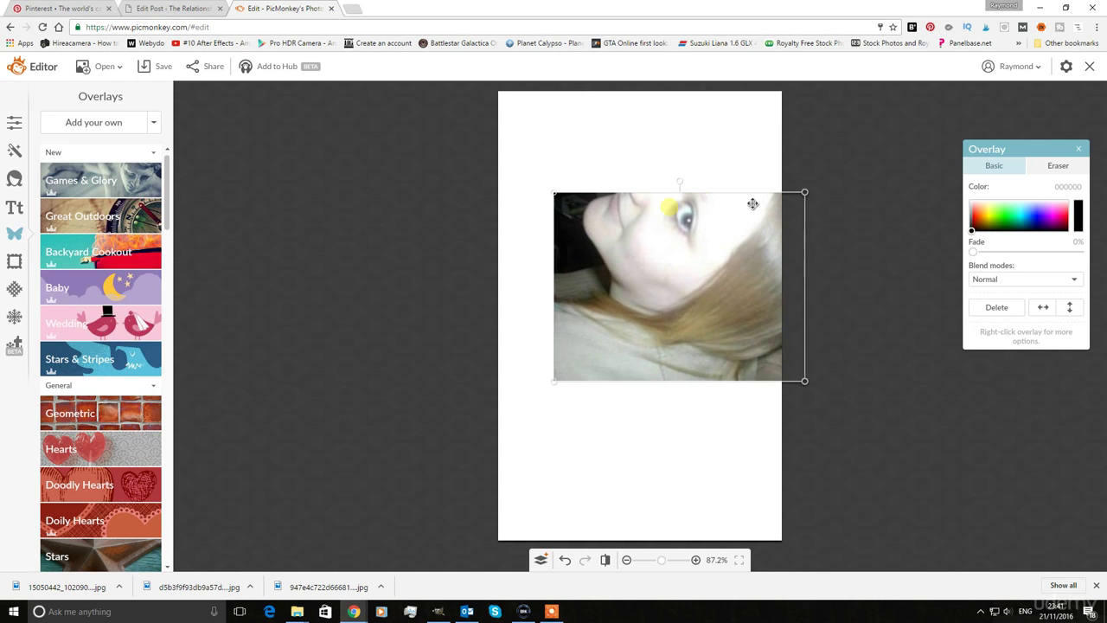
drag(553, 192, 346, 87)
drag(804, 379, 1058, 519)
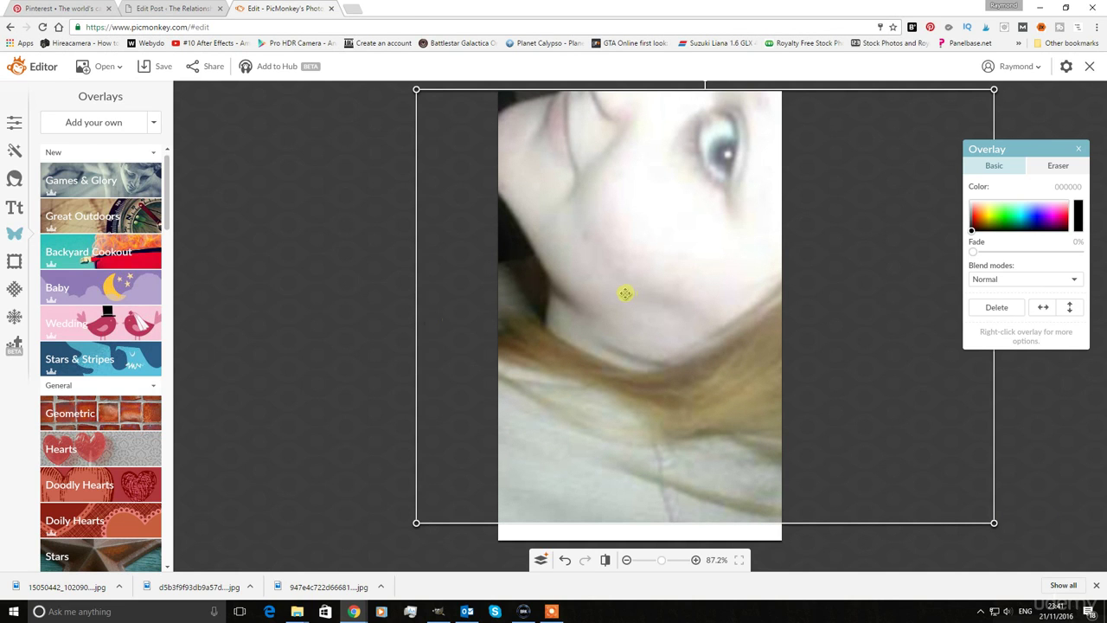
drag(699, 139, 676, 176)
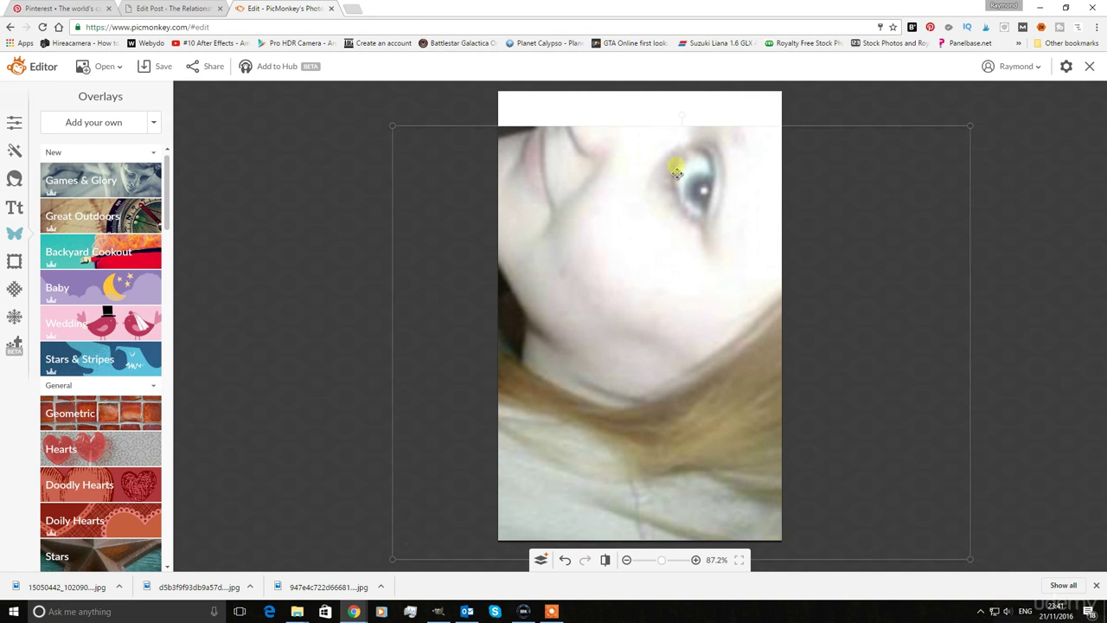
Rotate the photo overlay about 90° counterclockwise, shrink it until it just covers the whole canvas, and deselect it.
drag(682, 113, 472, 341)
scroll(689, 313, down, 3)
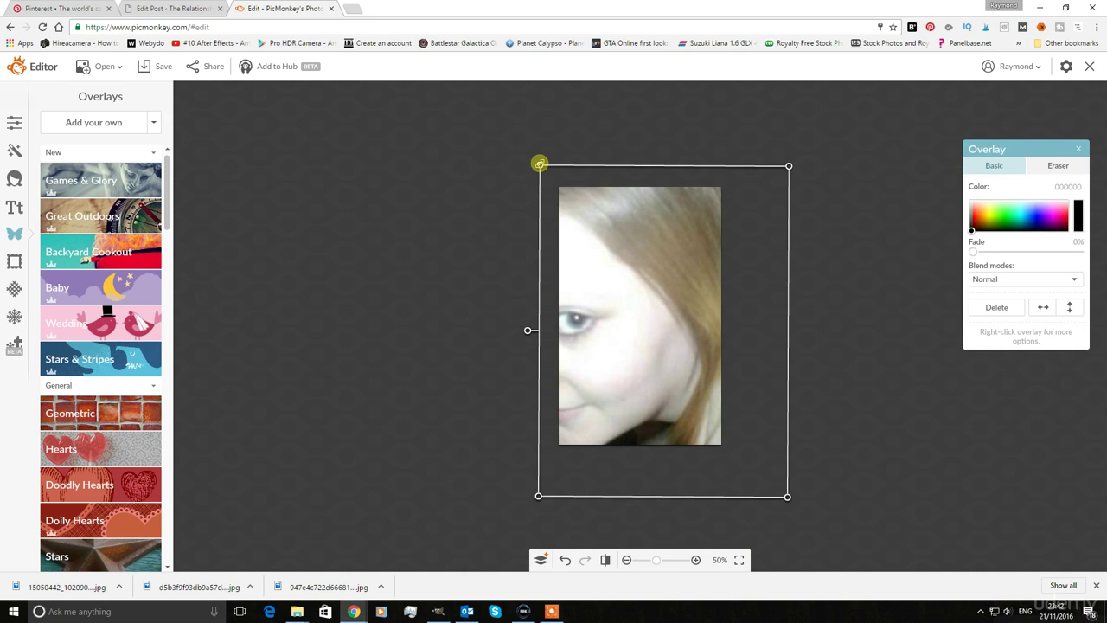
drag(541, 166, 554, 181)
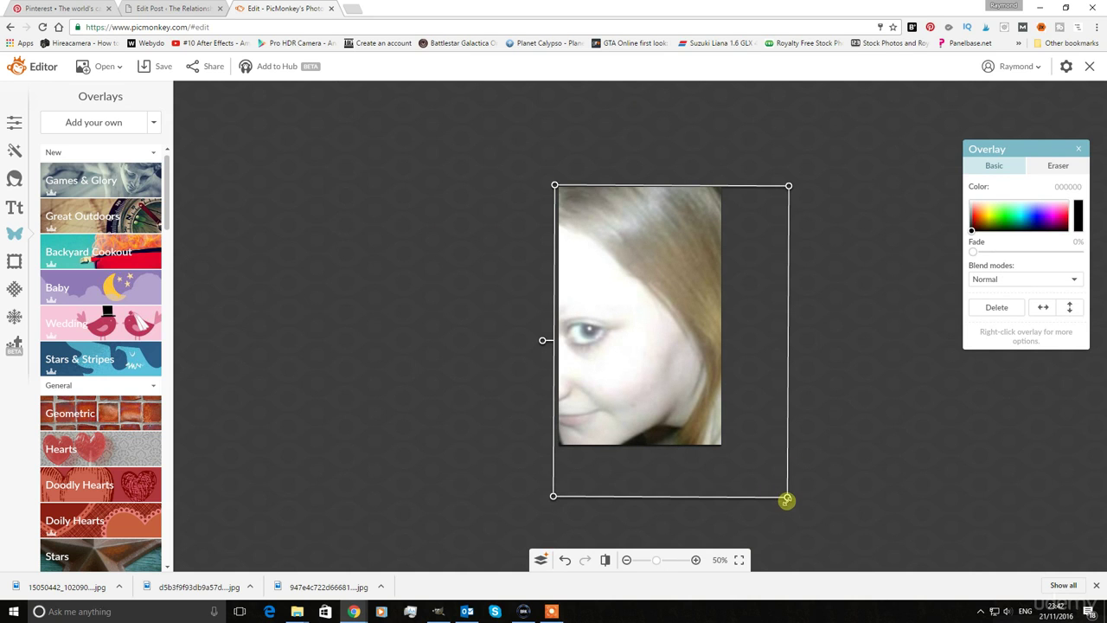
drag(786, 499, 753, 480)
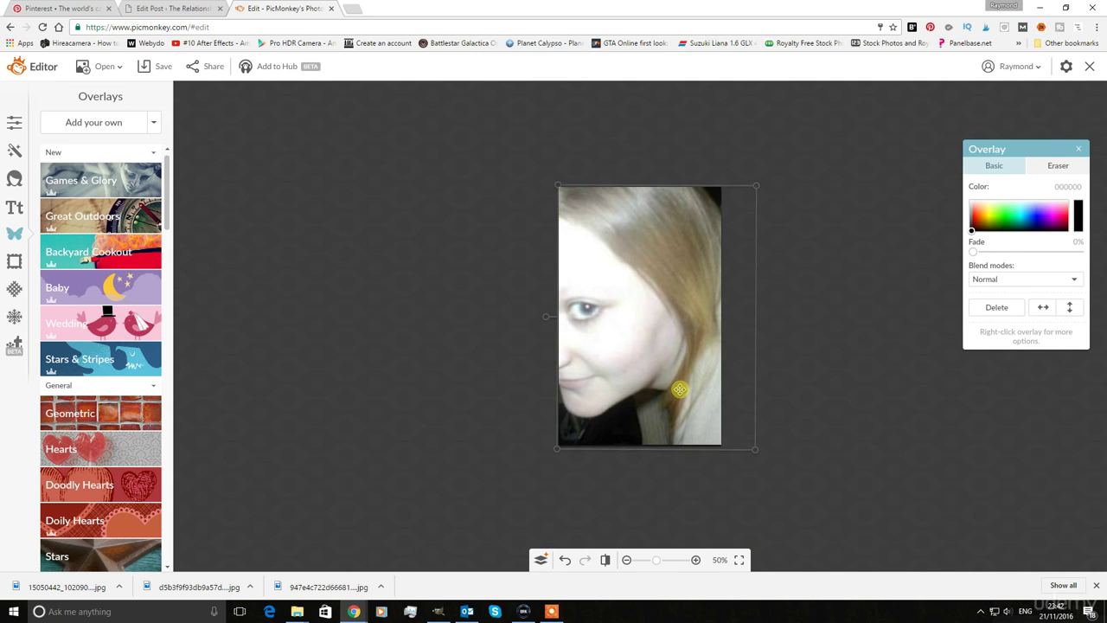
click(843, 413)
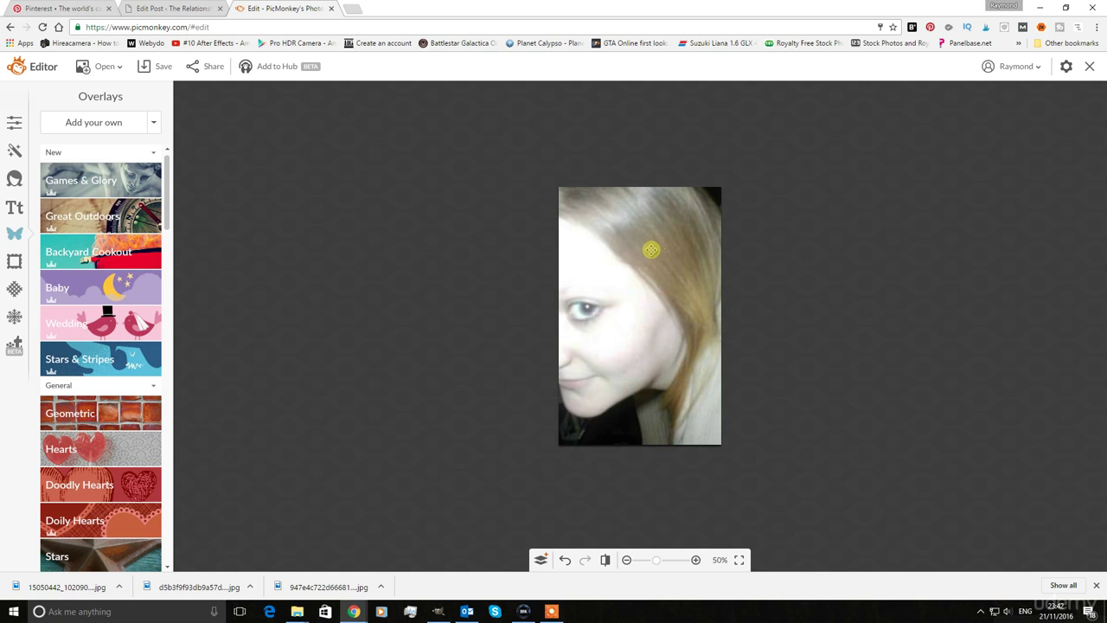
Add The Relationship Blogger logo PNG from the computer's Desktop logo folder to the canvas as a custom overlay.
scroll(774, 342, up, 1)
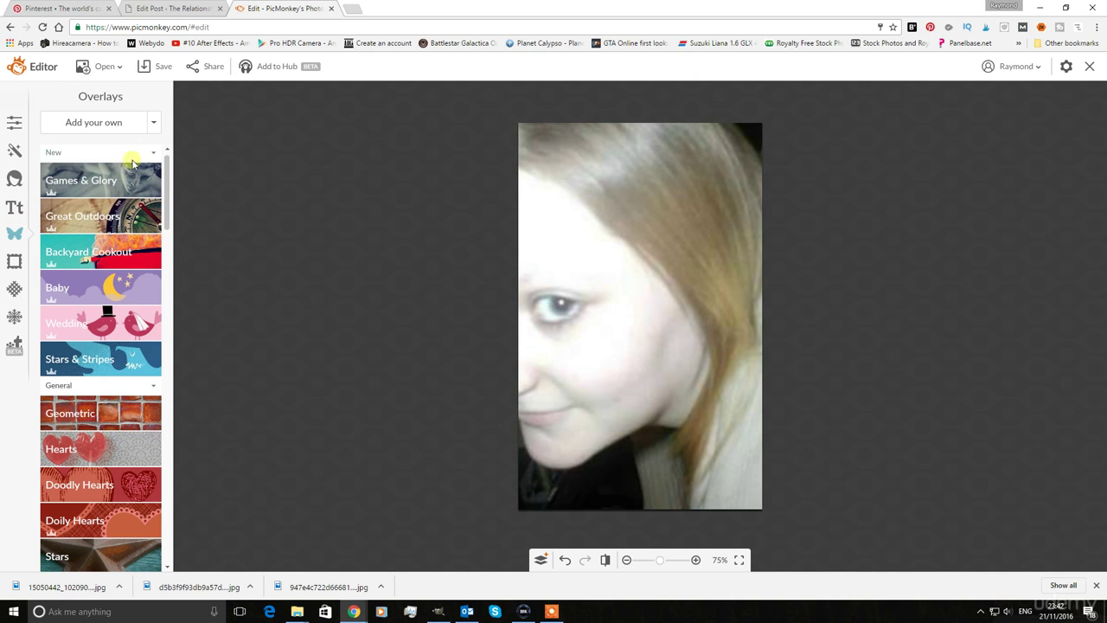
click(149, 124)
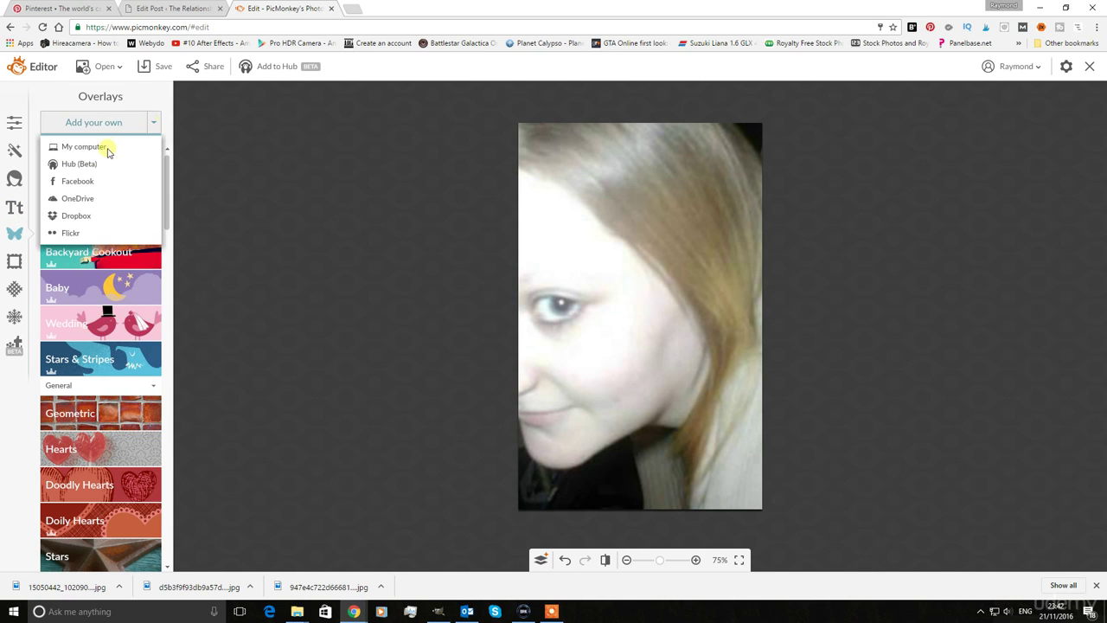
click(83, 147)
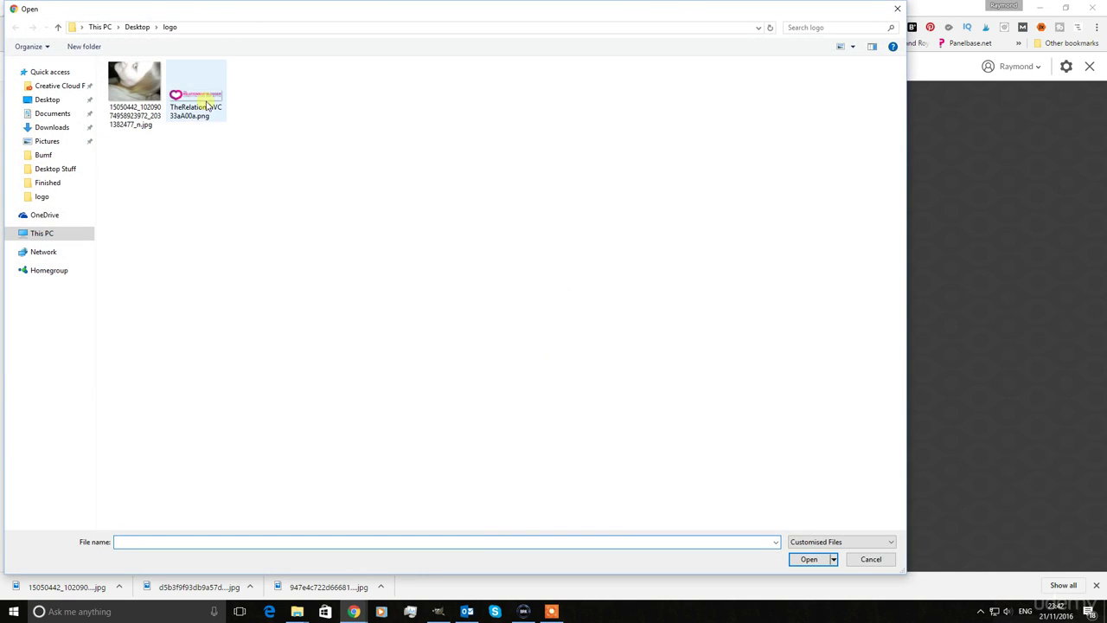
double_click(207, 102)
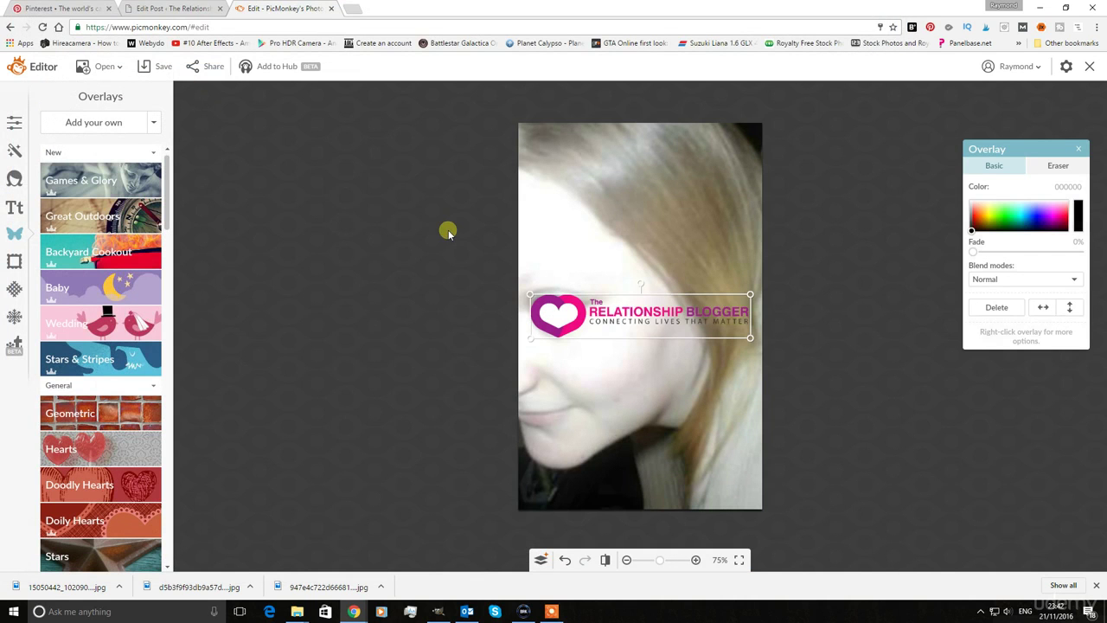
Move the logo overlay to the canvas's lower edge, shrink it to about three quarters of its size, and centre it horizontally.
drag(656, 309, 656, 481)
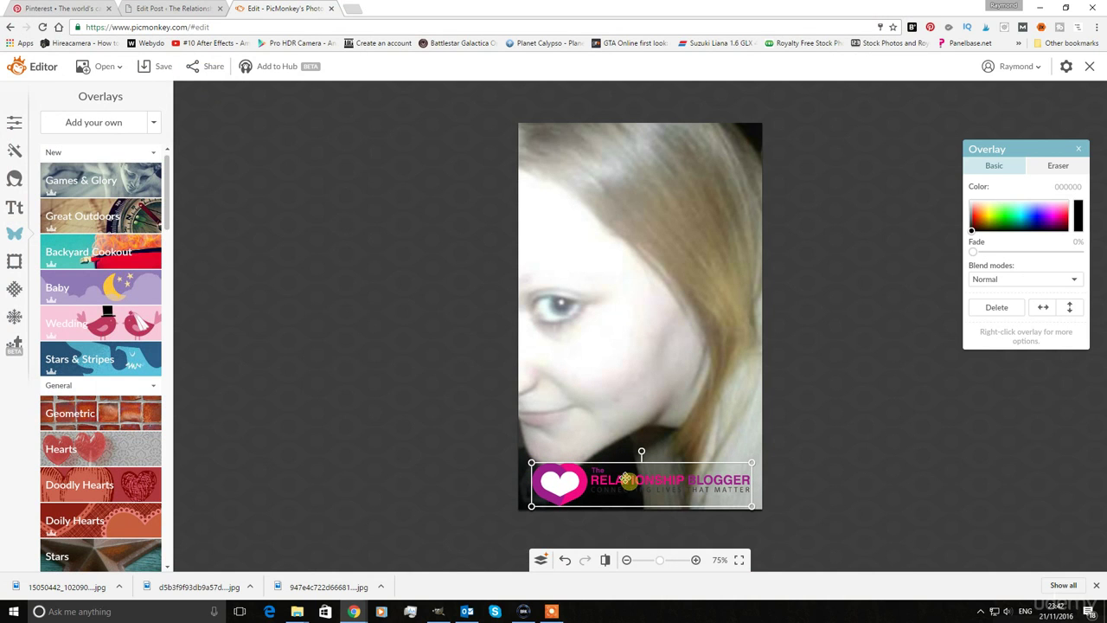
drag(531, 464, 590, 474)
drag(664, 491, 638, 492)
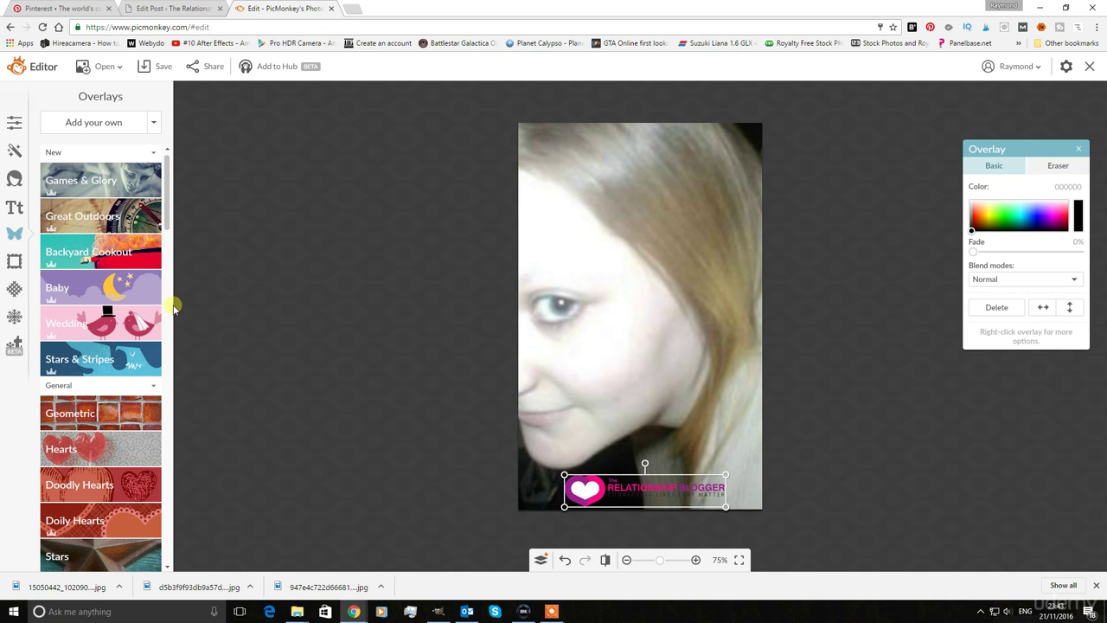
Add a black geometric rectangle overlay and fit it as a full-width band across the canvas's lower edge, covering the logo.
click(65, 254)
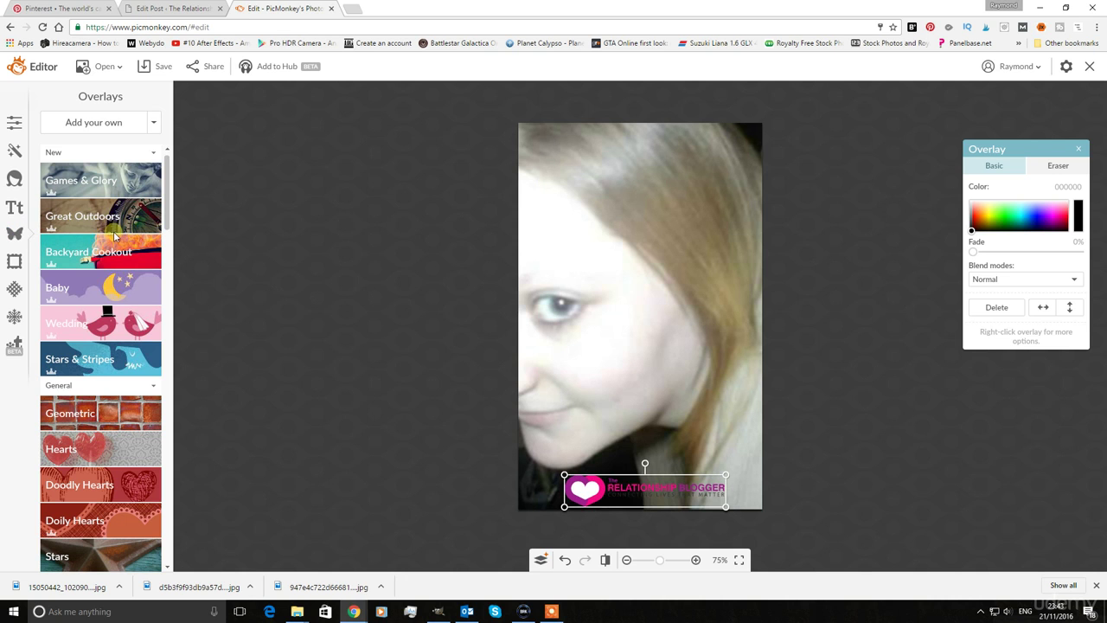
scroll(115, 236, down, 2)
click(99, 271)
click(86, 300)
drag(663, 315, 786, 491)
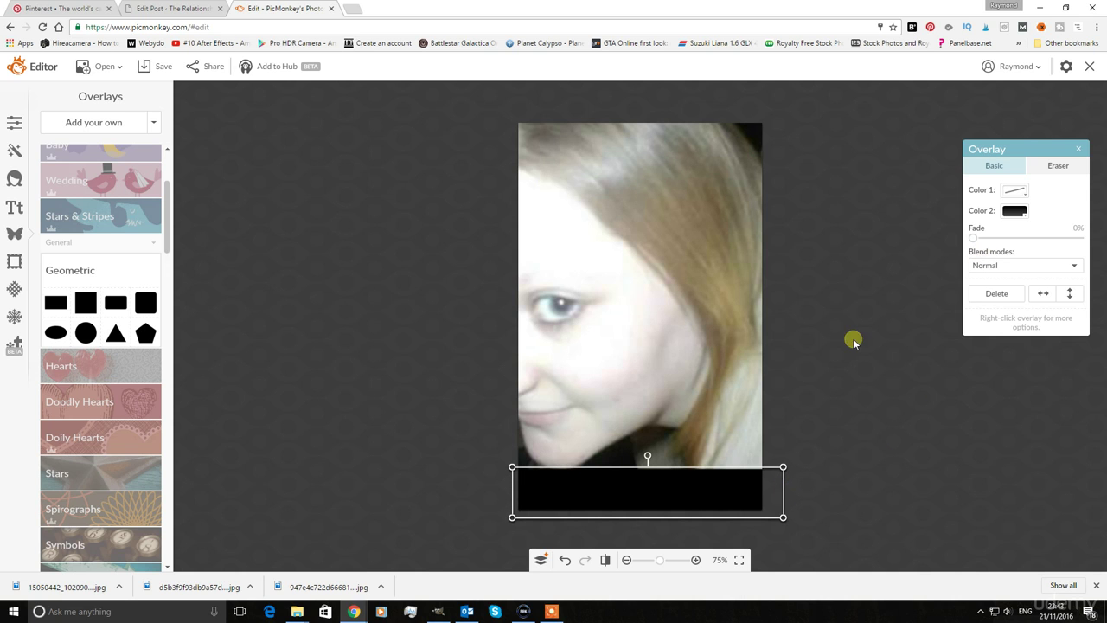
Reorder the layers so the rectangle sits directly beneath the logo layer and above the photo.
scroll(854, 340, down, 1)
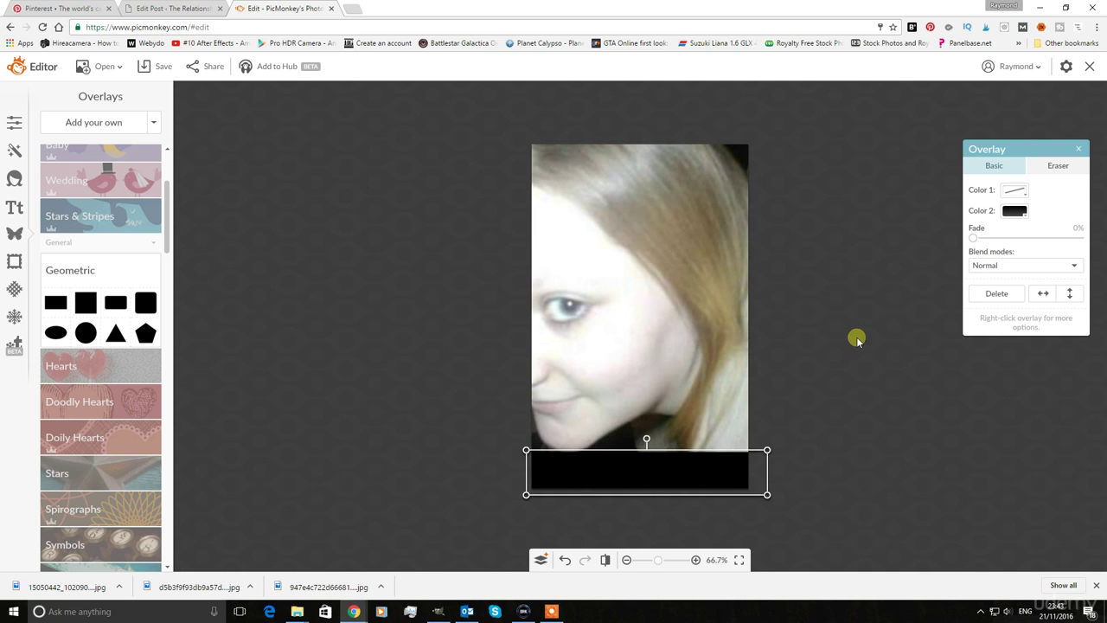
click(538, 560)
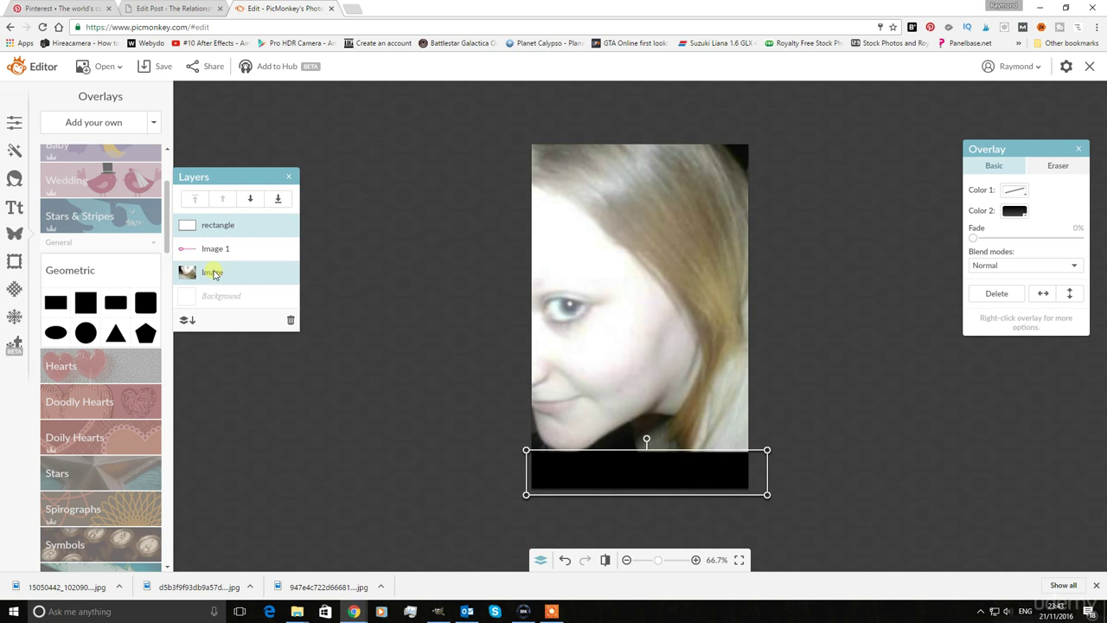
mouse_move(209, 273)
mouse_down()
mouse_move(213, 245)
mouse_move(209, 271)
mouse_up()
drag(194, 230, 200, 264)
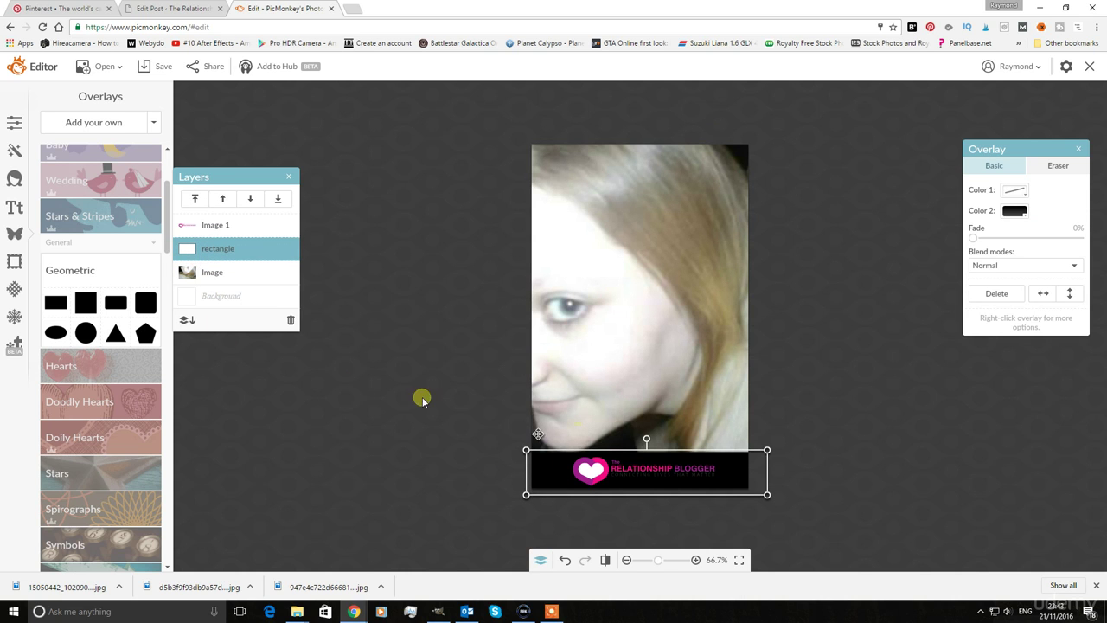
Select the logo layer and nudge it slightly left on the black band, keeping its fade at 0%.
click(213, 227)
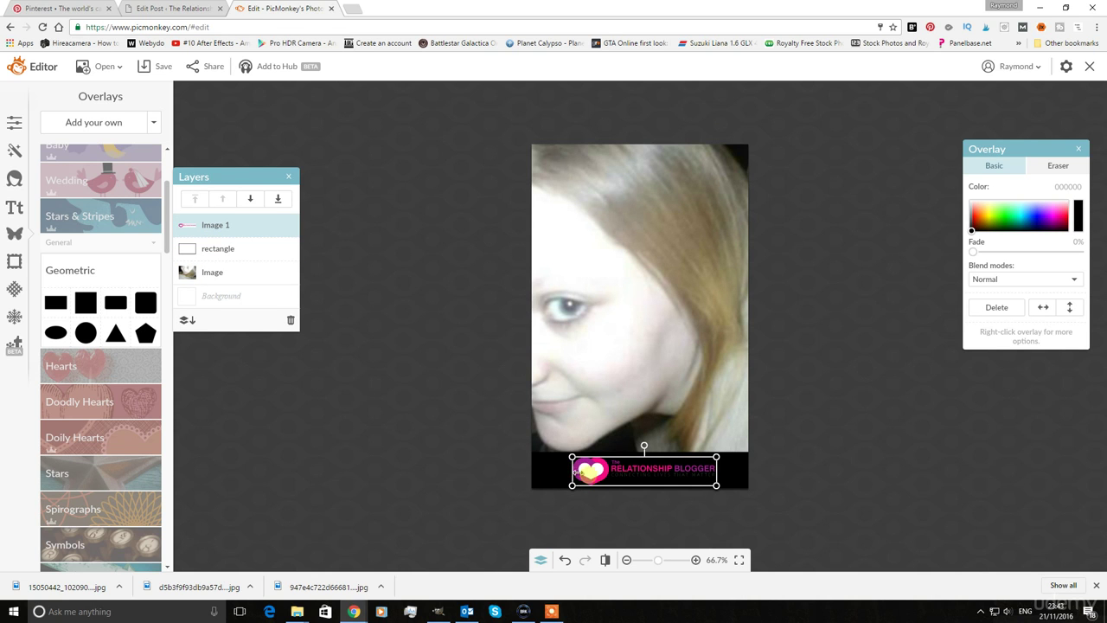
drag(651, 468, 649, 468)
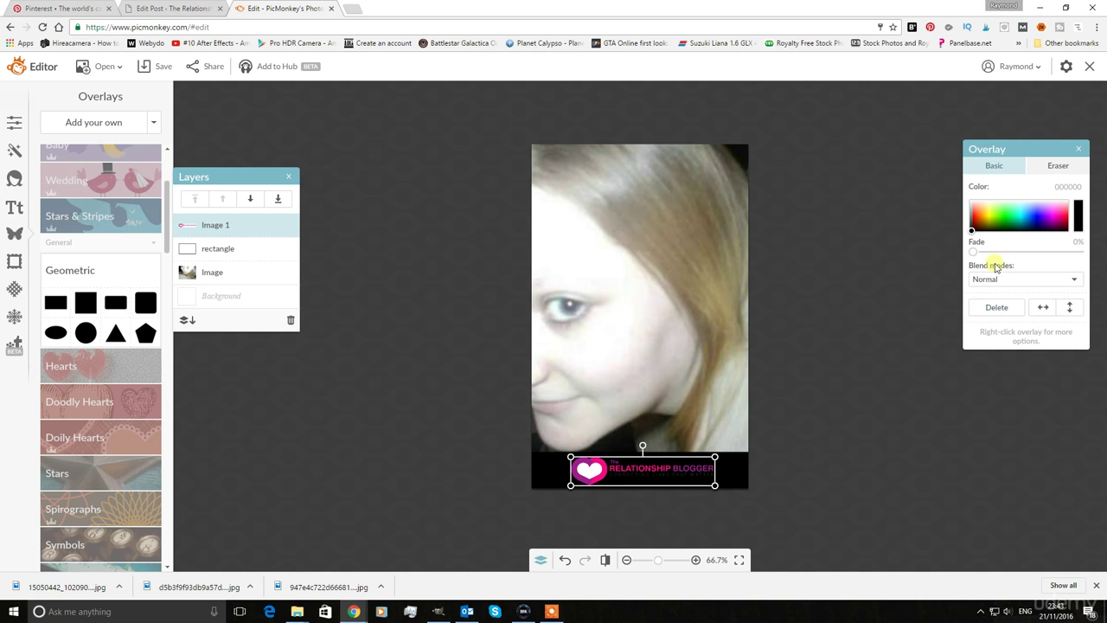
mouse_move(976, 254)
mouse_down()
mouse_move(1016, 257)
mouse_move(970, 254)
mouse_up()
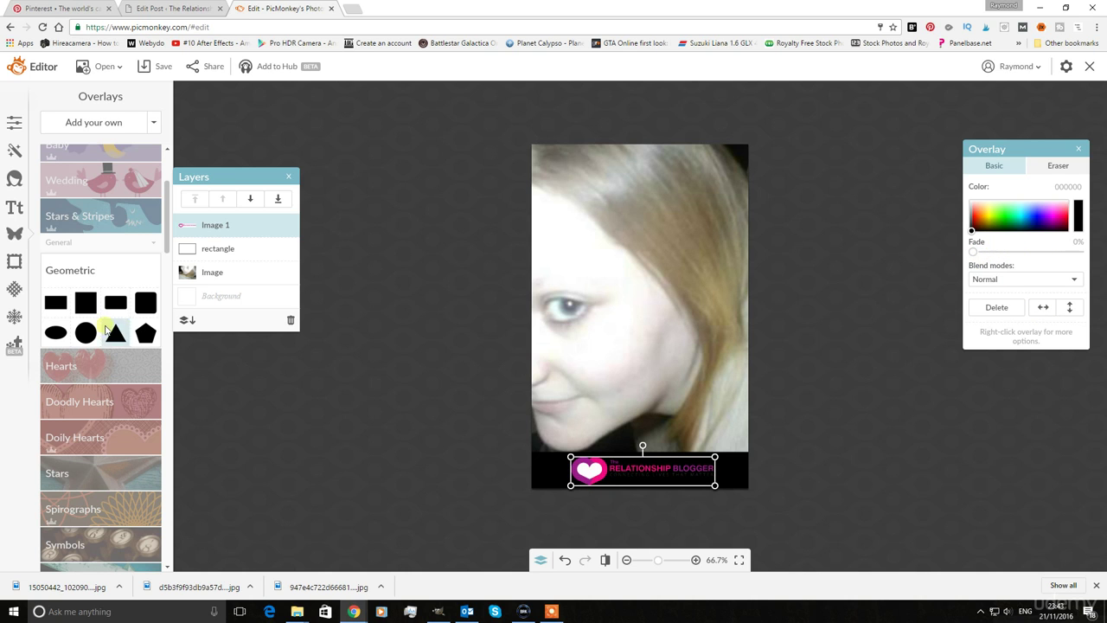
Set the black rectangle's fade to 32%, lower its upper edge very slightly, and deselect it.
click(209, 259)
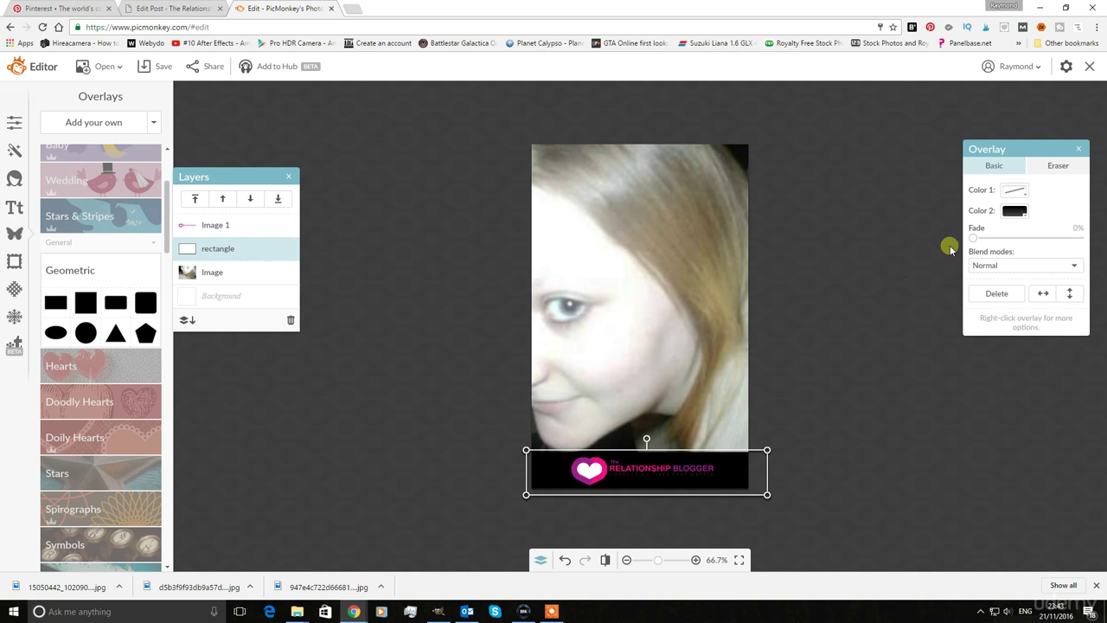
drag(972, 240, 999, 242)
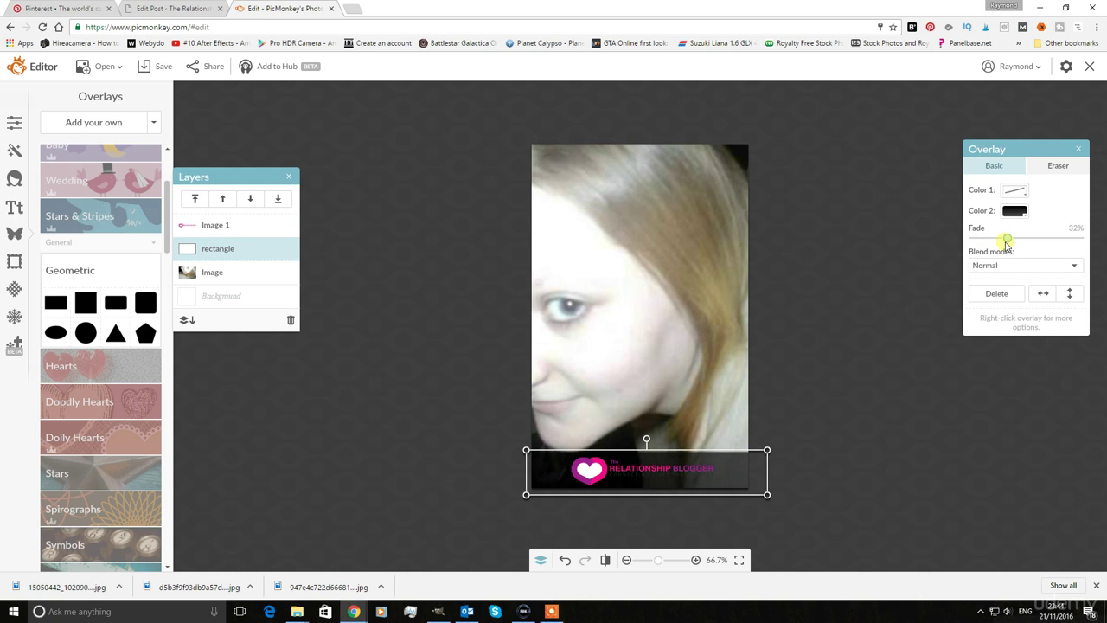
click(806, 397)
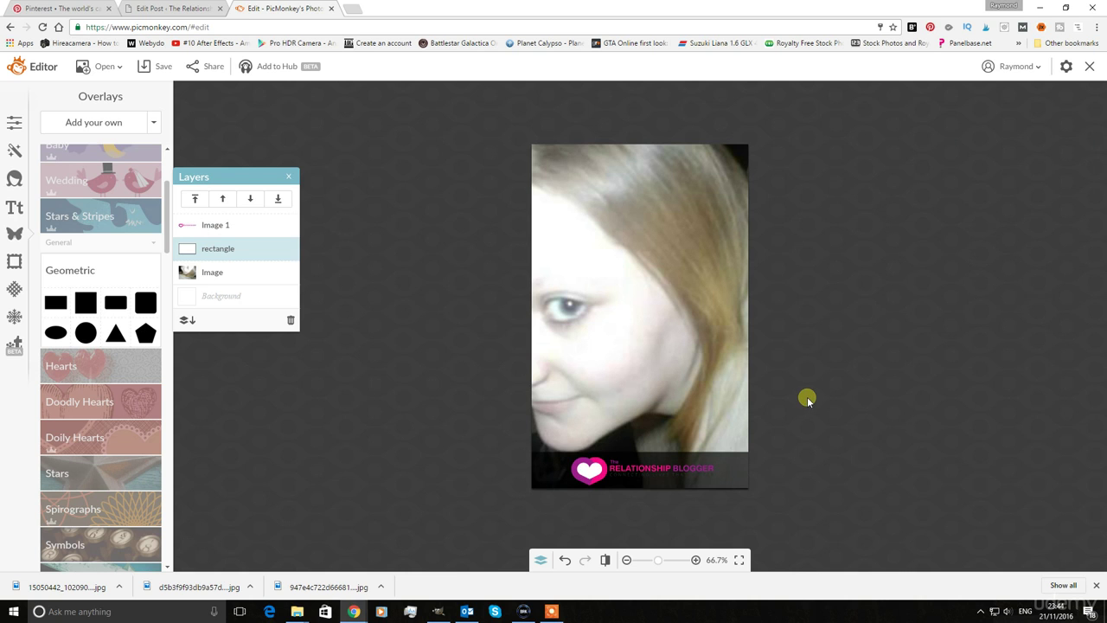
click(735, 467)
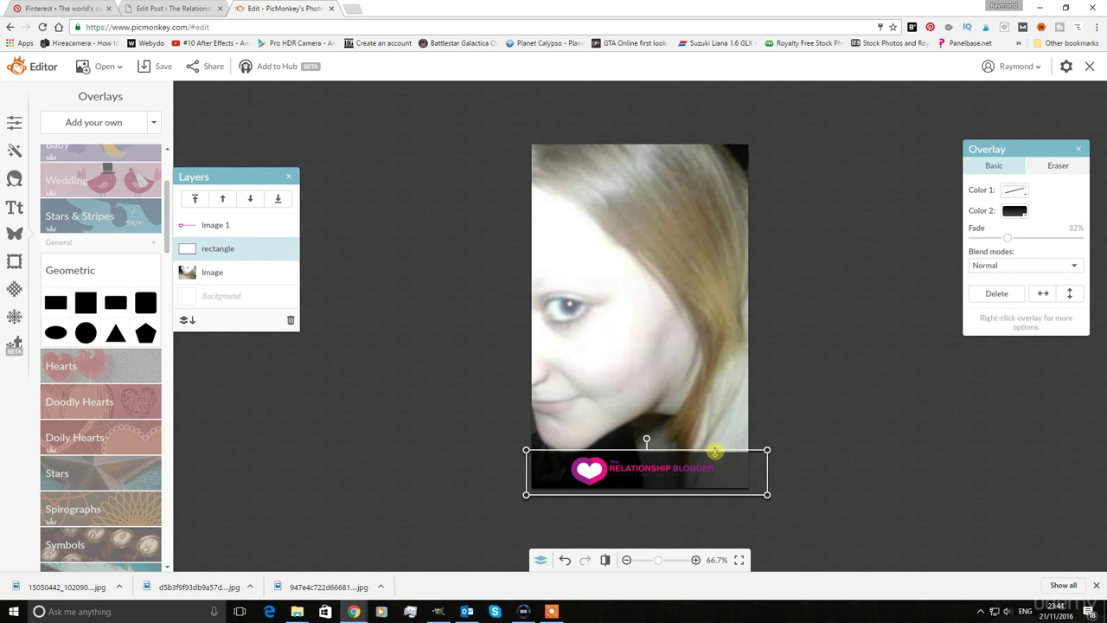
drag(716, 449, 715, 453)
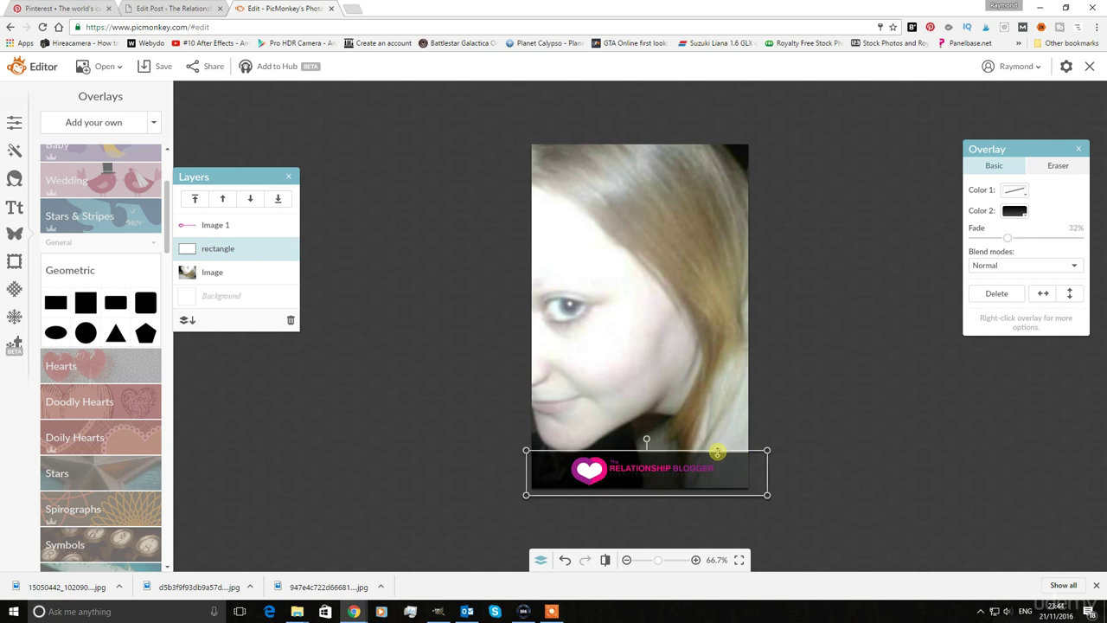
click(850, 476)
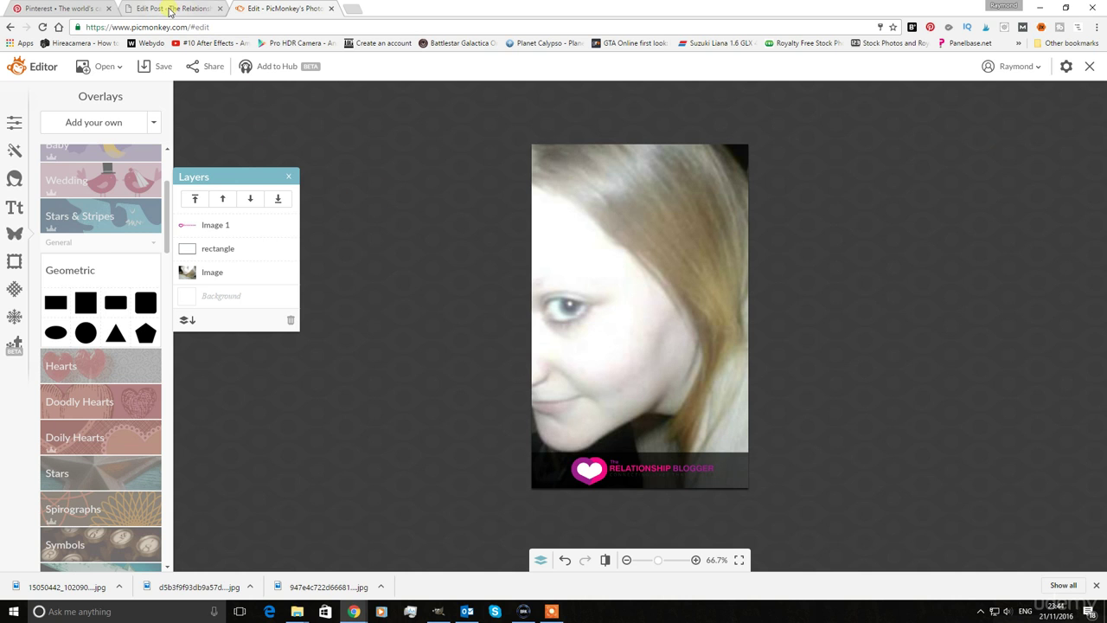
Switch to the blog post's WordPress editor to check the post title, and return to the PicMonkey design.
click(170, 8)
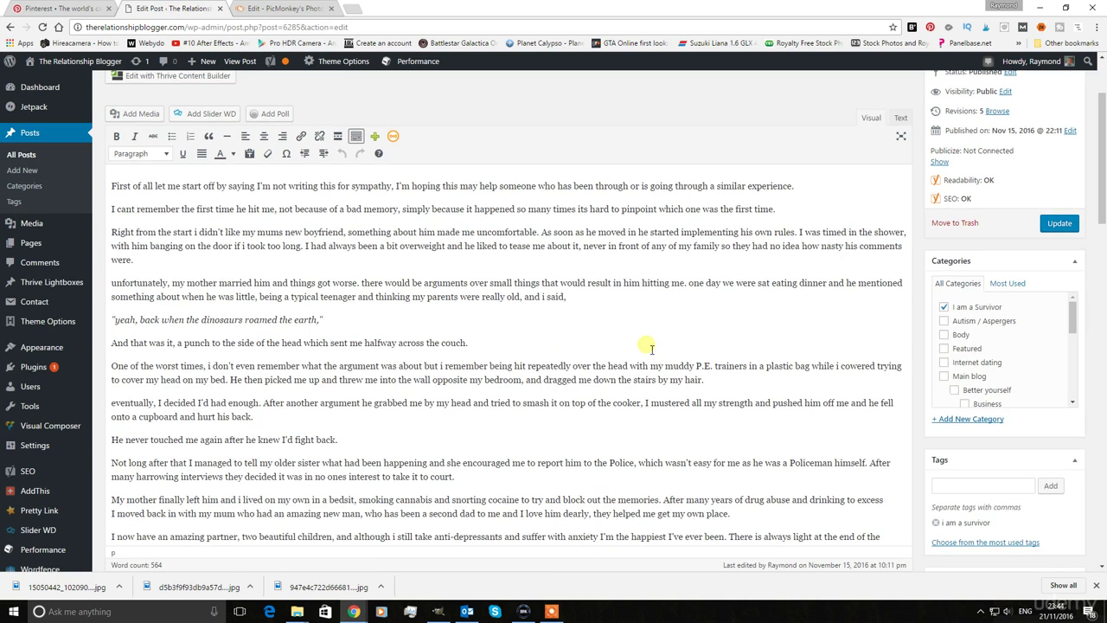
scroll(649, 346, up, 3)
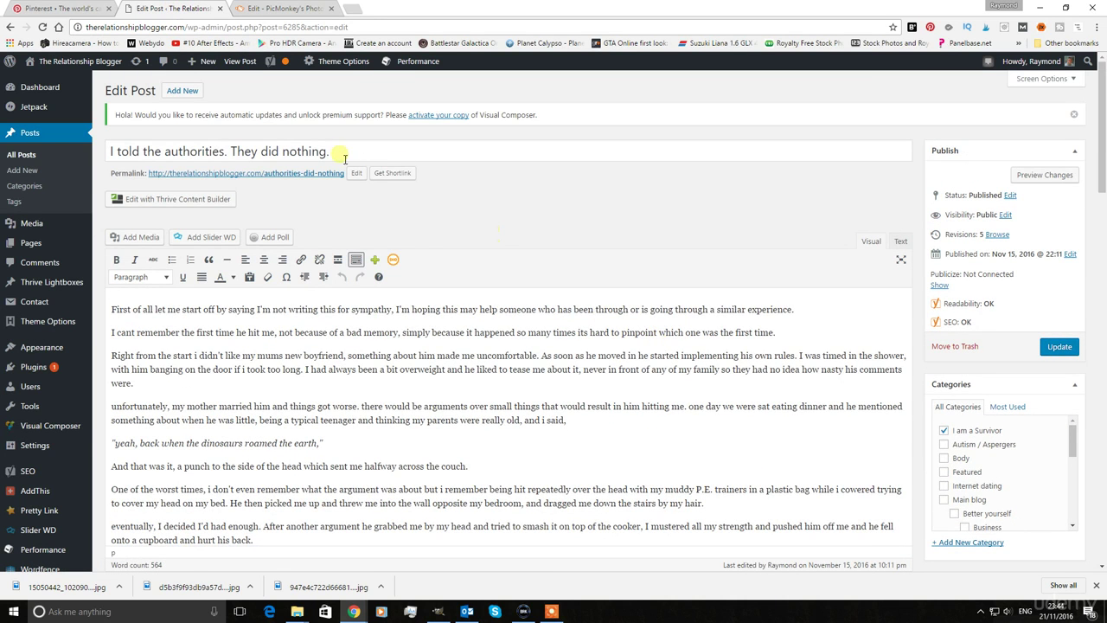
mouse_move(339, 155)
mouse_down()
mouse_move(109, 151)
mouse_move(337, 154)
mouse_up()
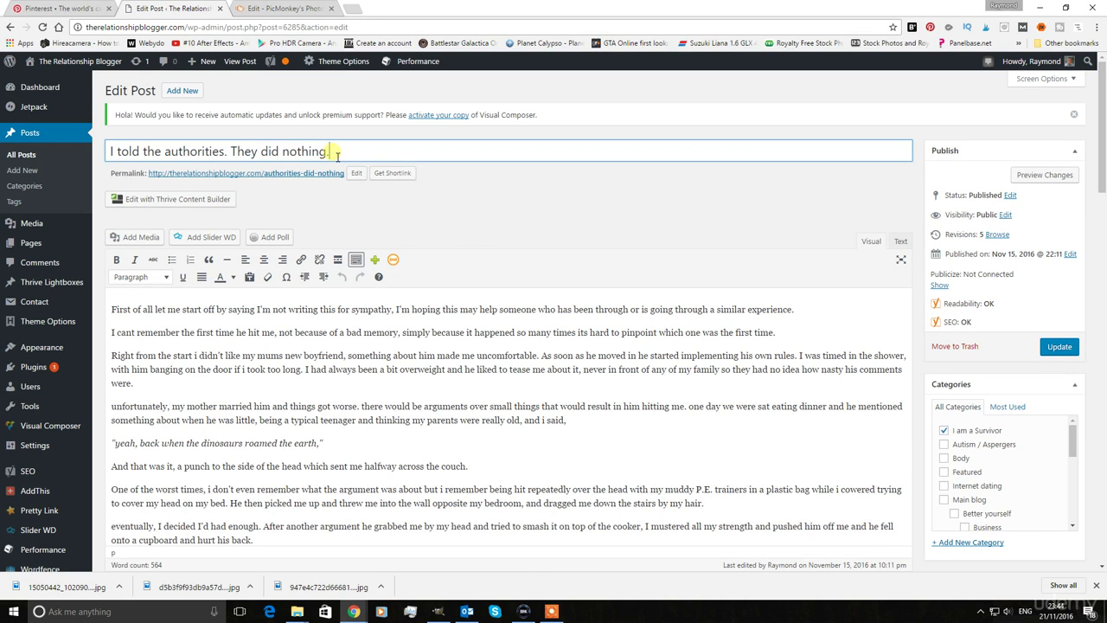
click(271, 8)
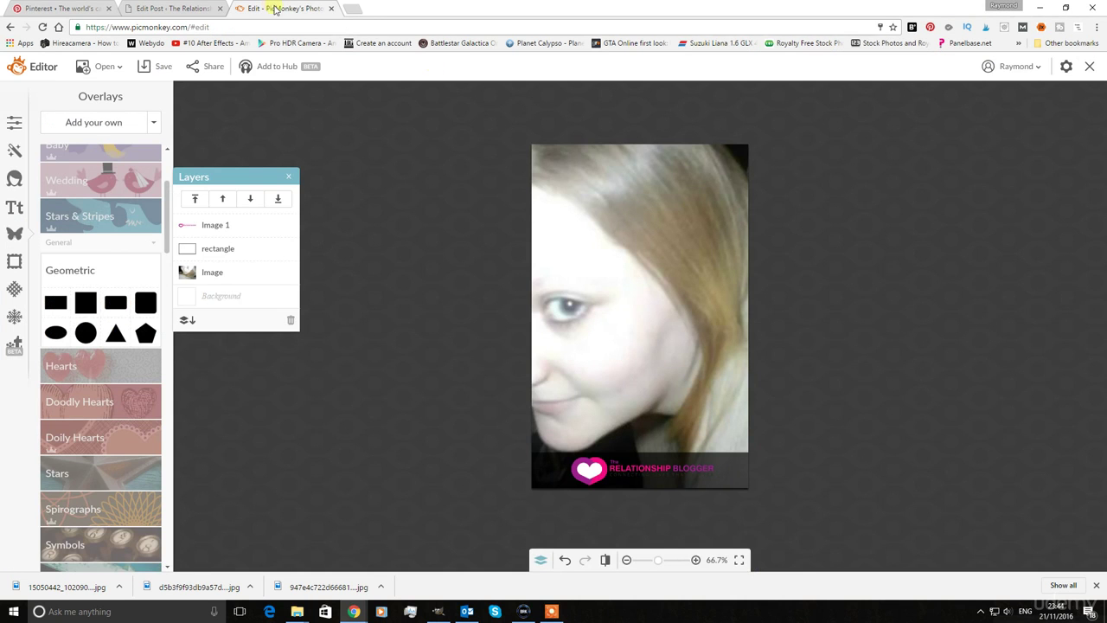
Browse the available text fonts and choose Francois One for the pin's headline.
click(14, 208)
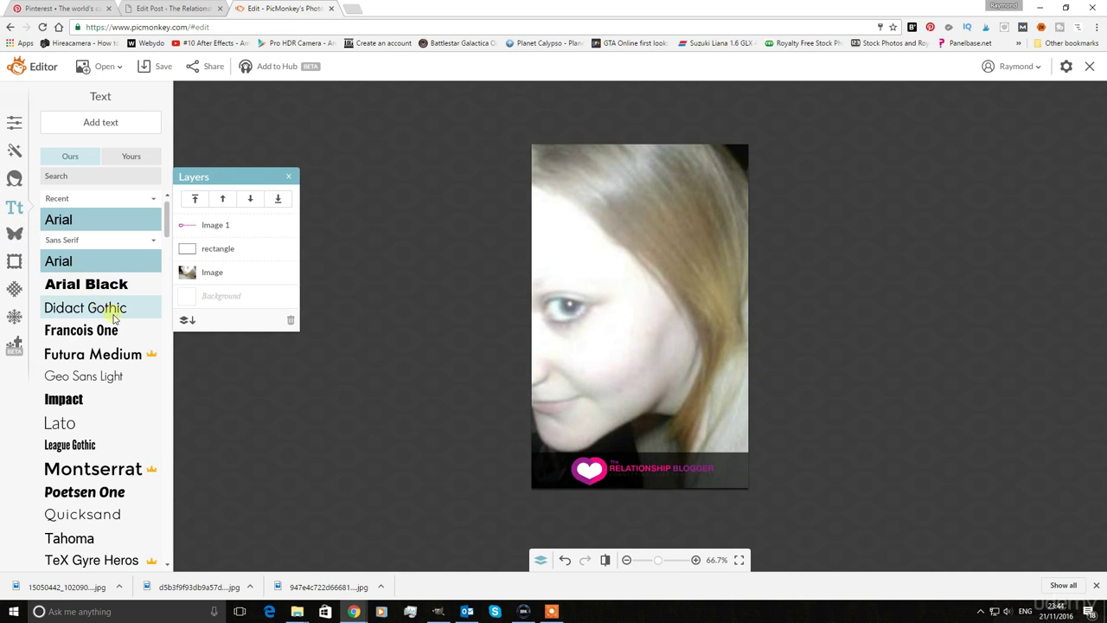
scroll(113, 319, down, 1)
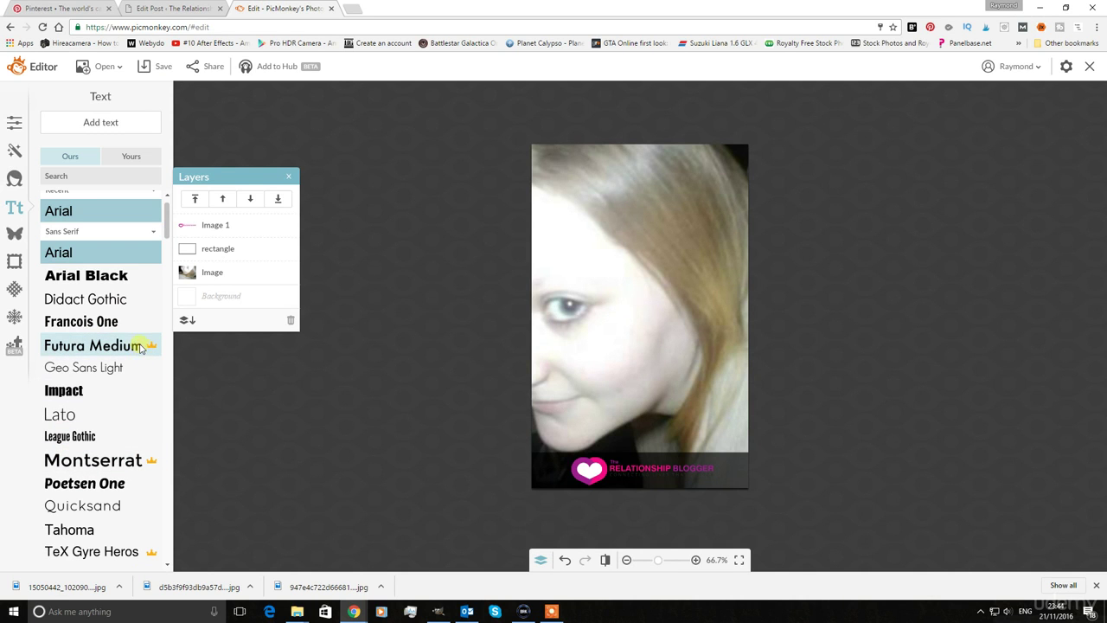
scroll(144, 349, down, 3)
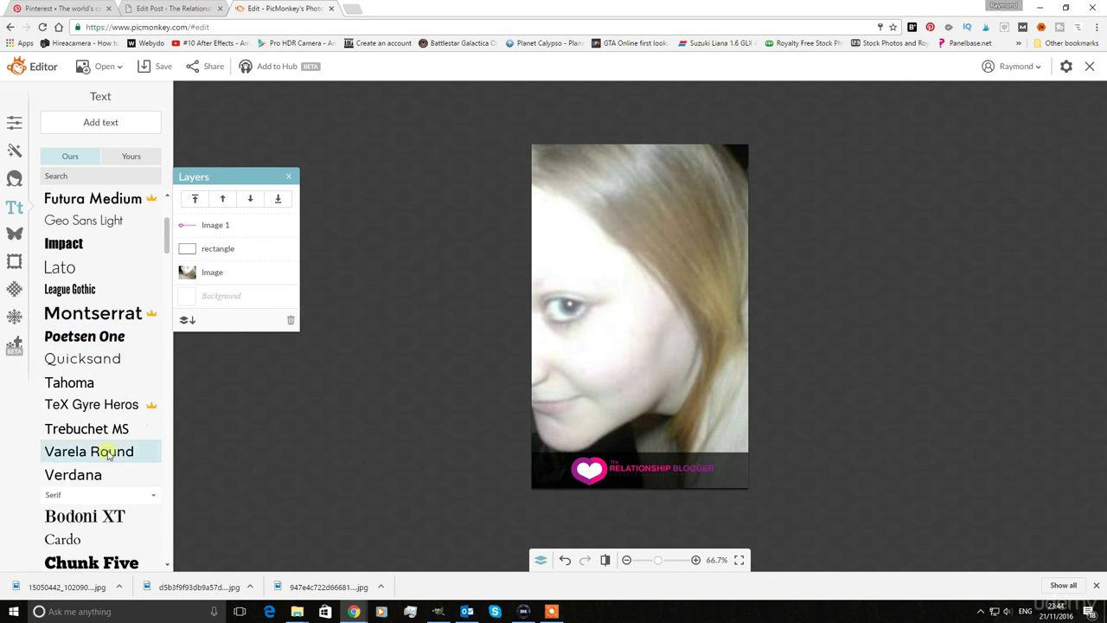
scroll(114, 381, up, 2)
scroll(114, 372, up, 1)
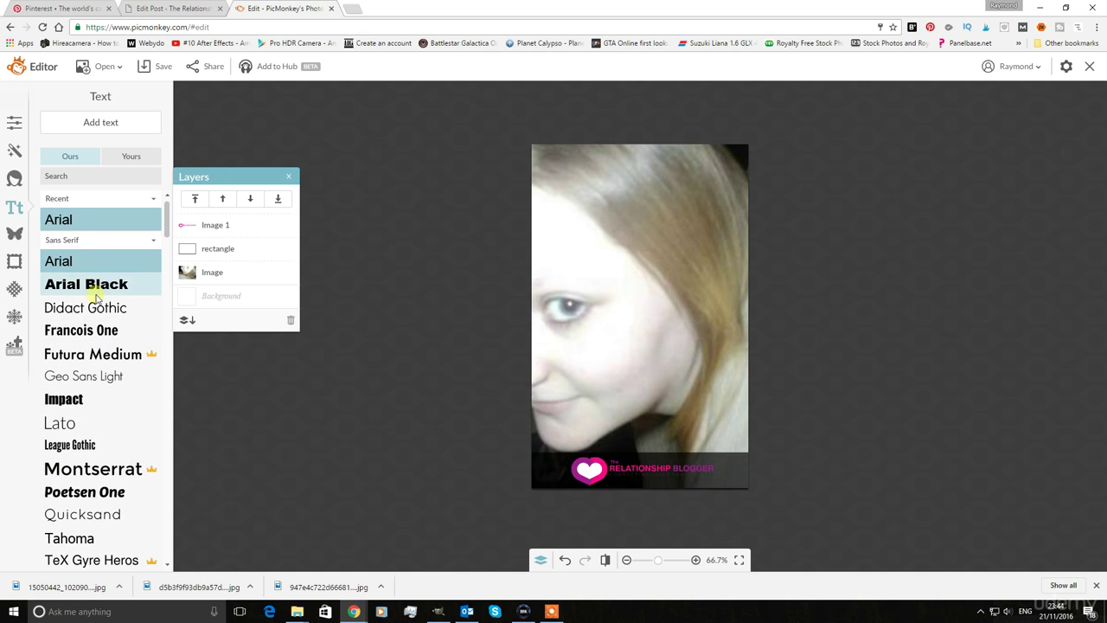
click(93, 334)
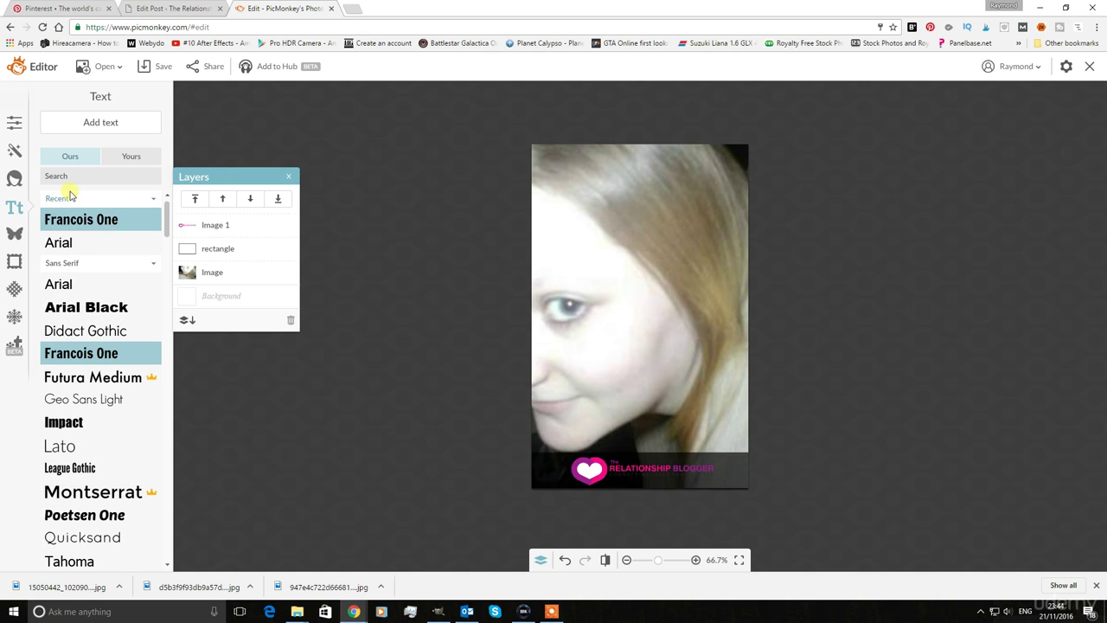
Add a text box over the photo and enter the headline "I TOLD THE AUTHORITIES".
click(102, 123)
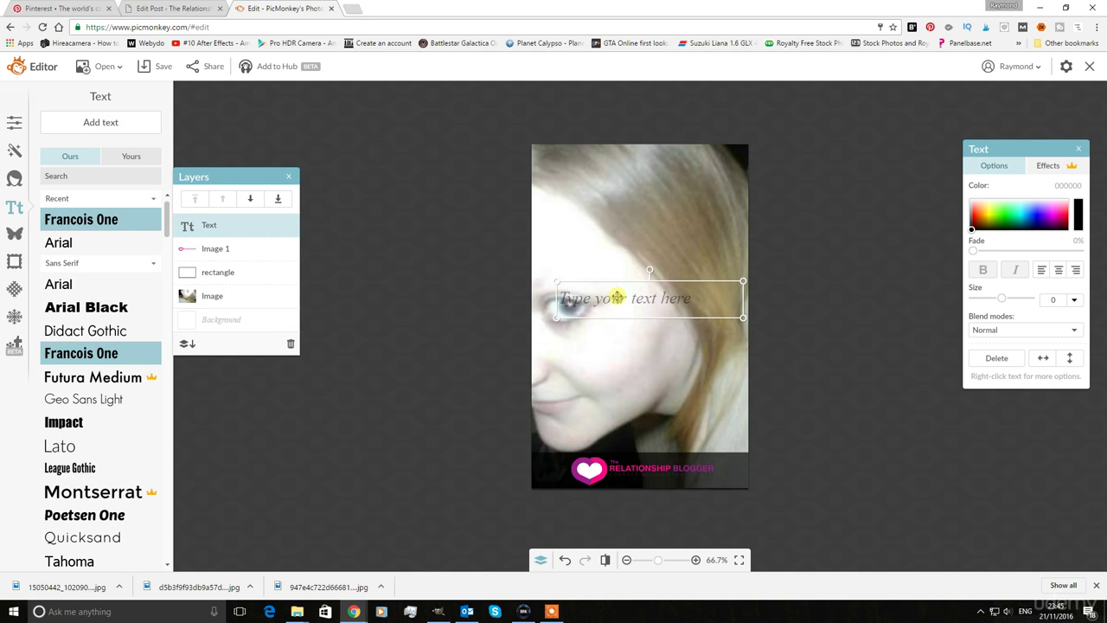
click(613, 302)
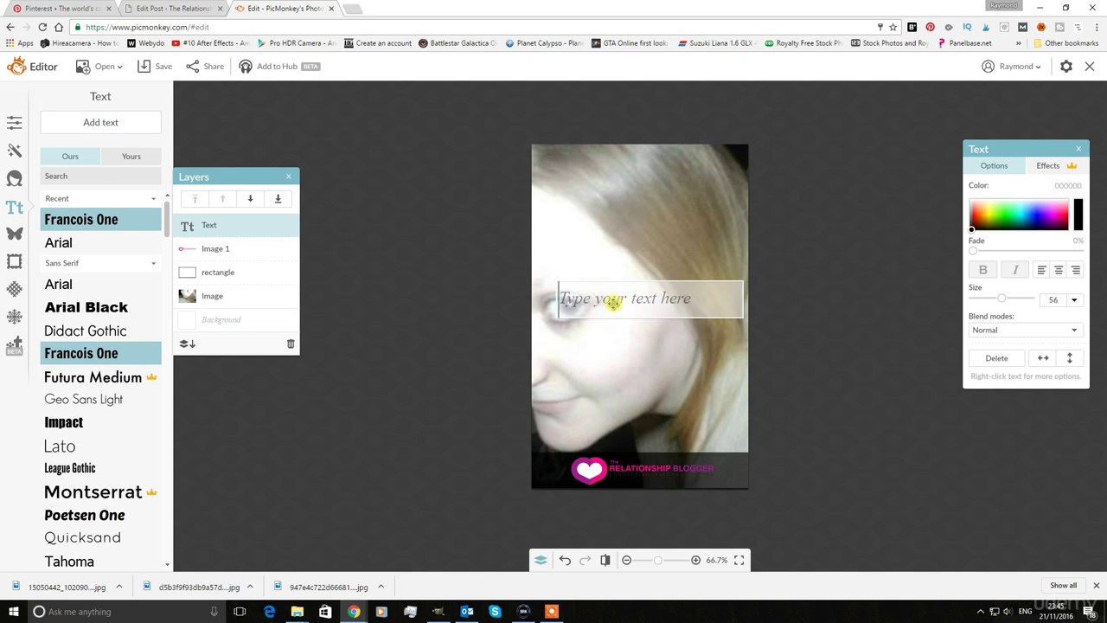
click(628, 305)
text(I TOLD )
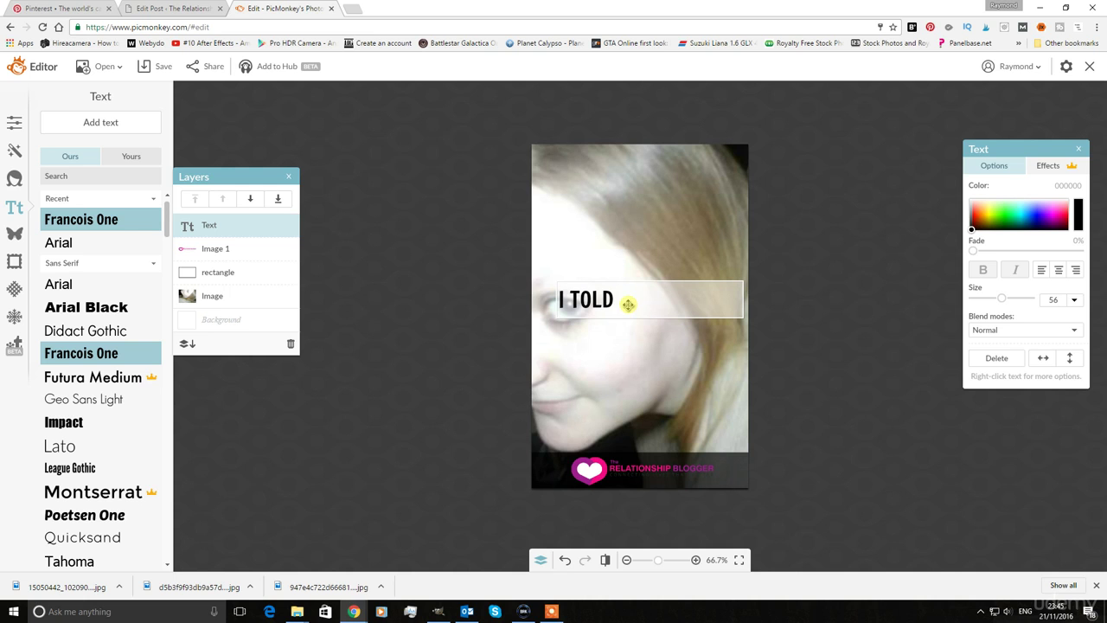
text(THE AUTHORITIES)
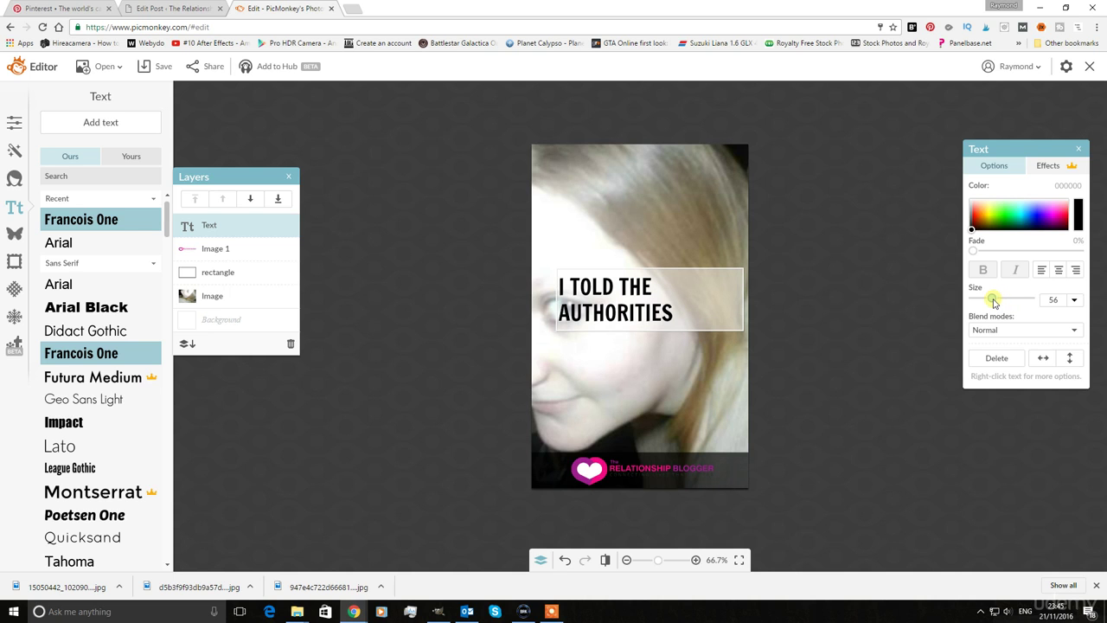
Set the headline's text size to 44 so that it fits on a single line.
click(632, 327)
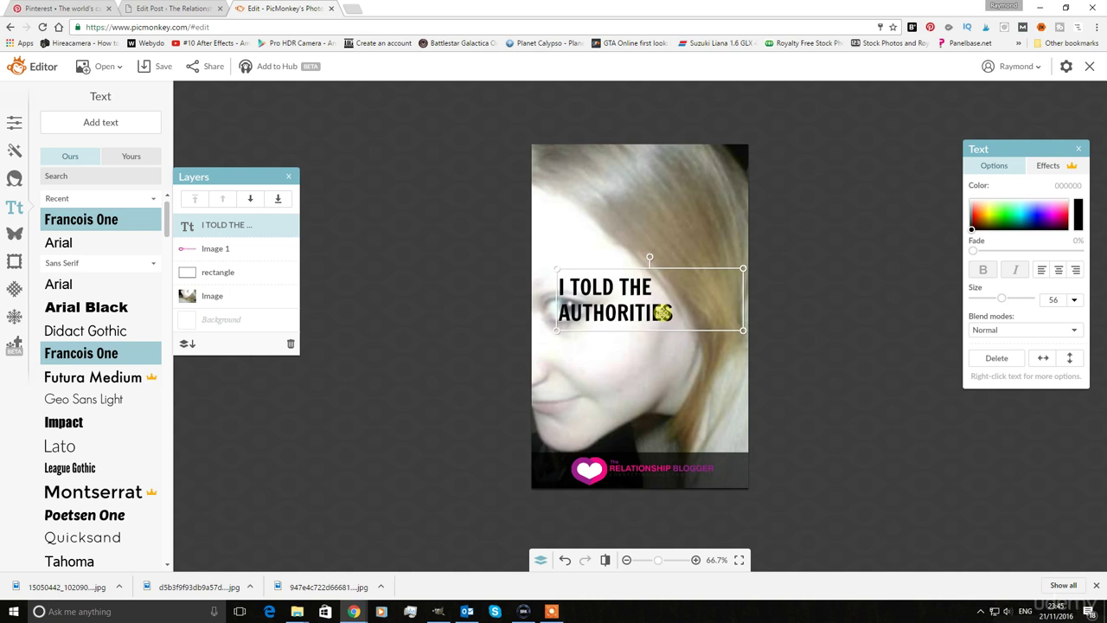
double_click(664, 314)
click(692, 348)
drag(1001, 299, 996, 299)
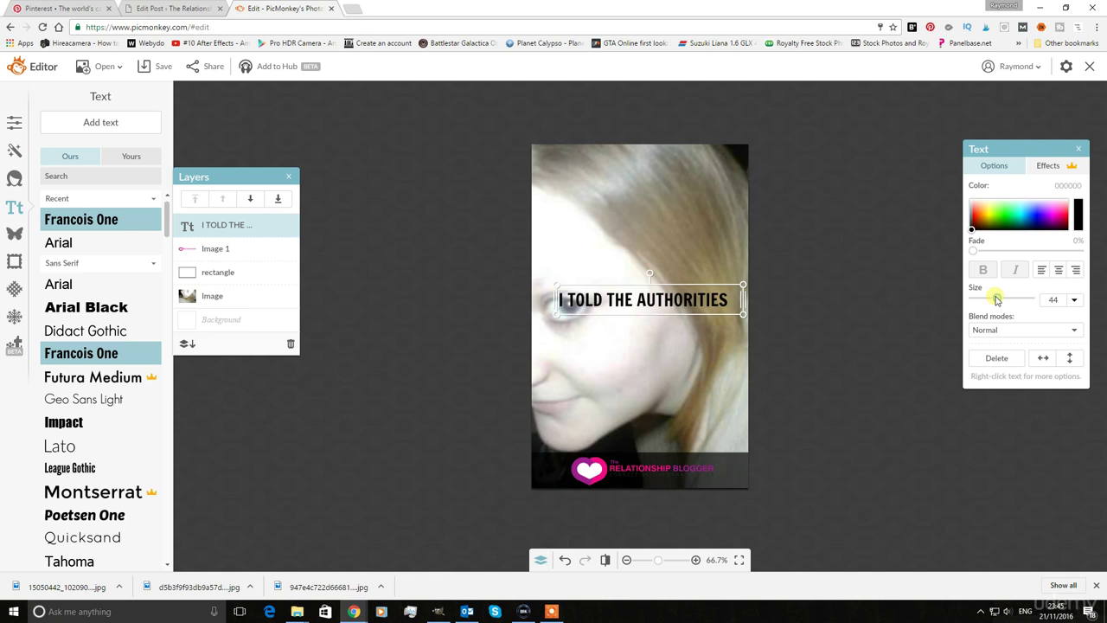
Centre the text of the headline "I TOLD THE AUTHORITIES", stretch its box to the pin's full width and move it near the pin's upper edge.
click(1059, 271)
drag(743, 298, 563, 296)
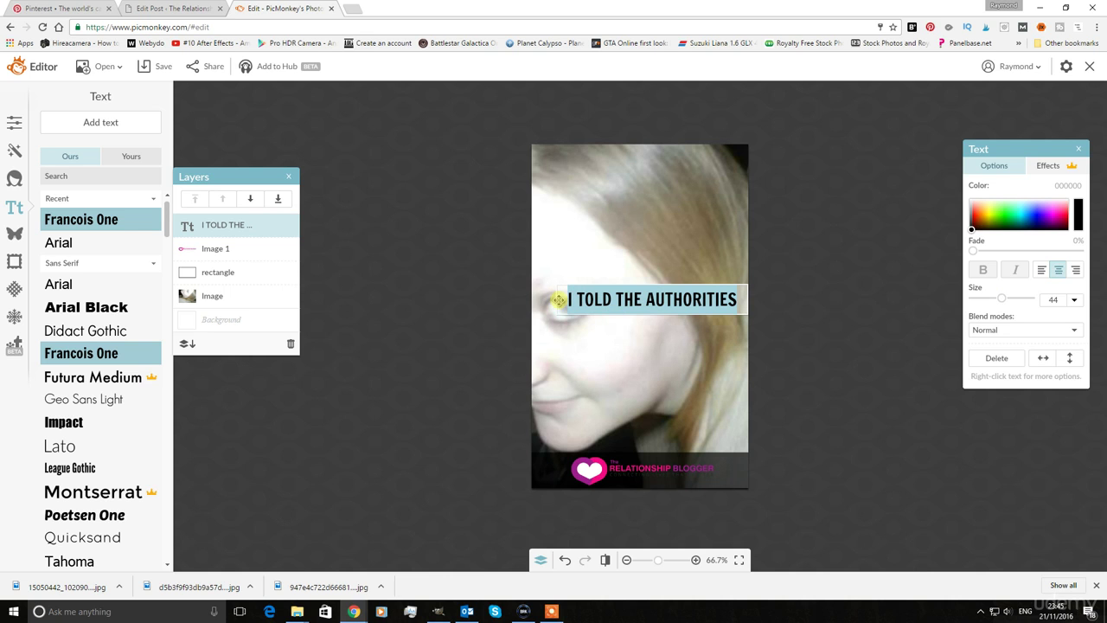
key(Escape)
drag(556, 297, 531, 295)
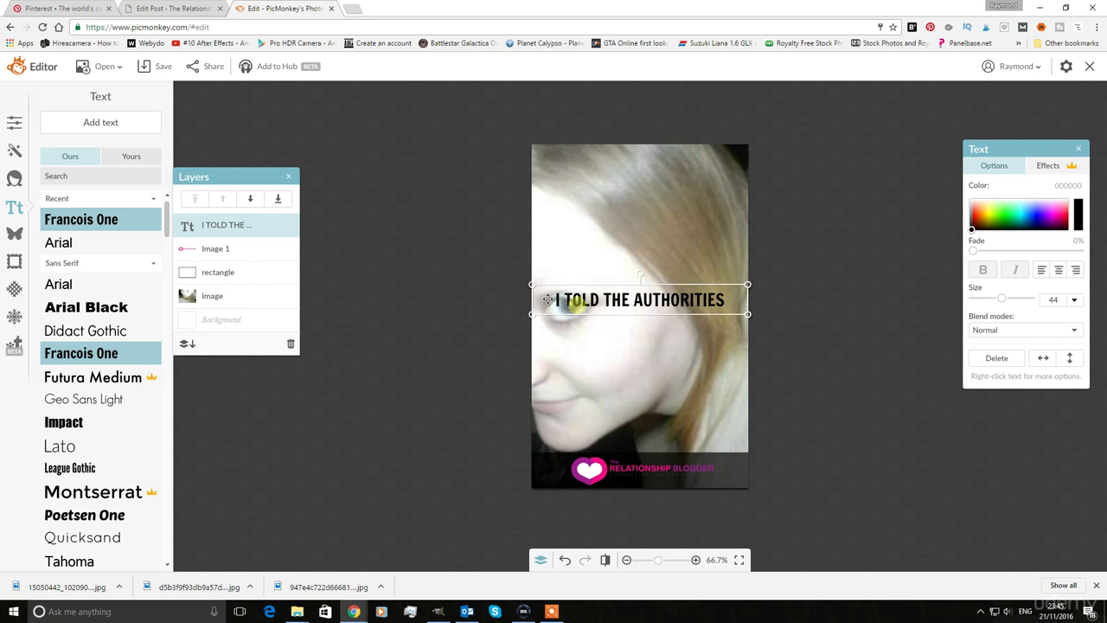
drag(648, 300, 645, 187)
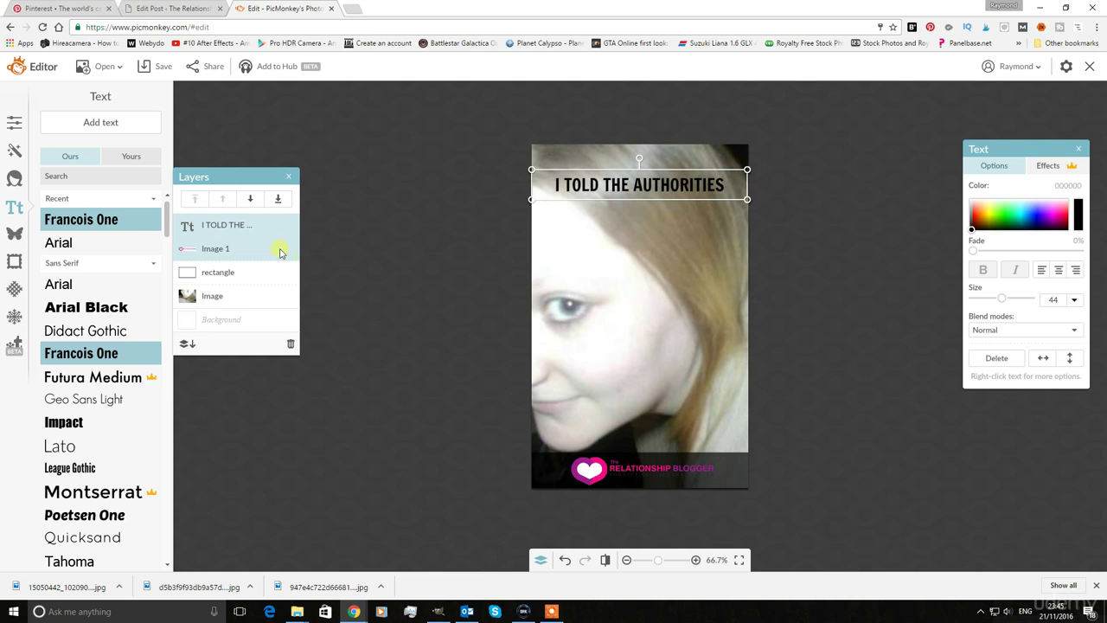
Add a second text box reading "THEY DID", centre its text and match the headline's text size of 44.
click(98, 123)
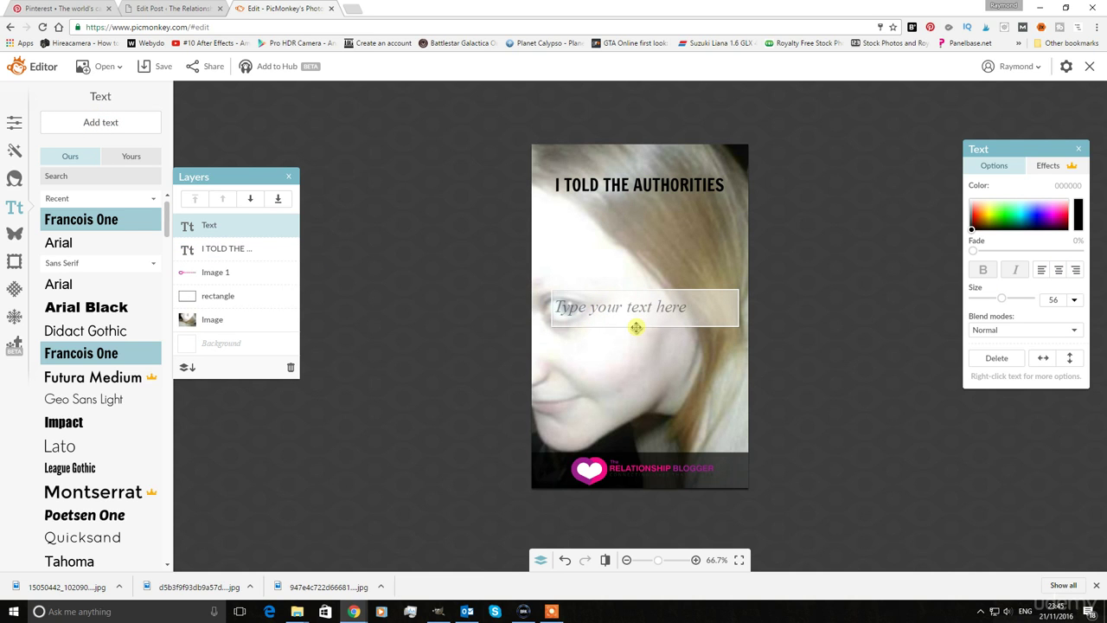
text(THEY DID)
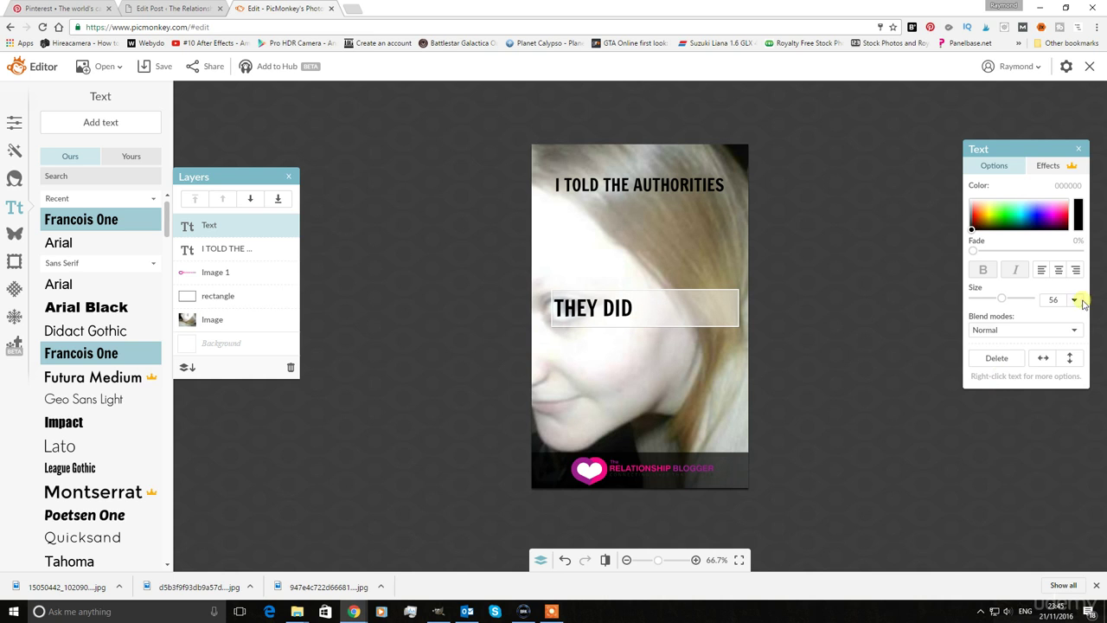
click(1058, 270)
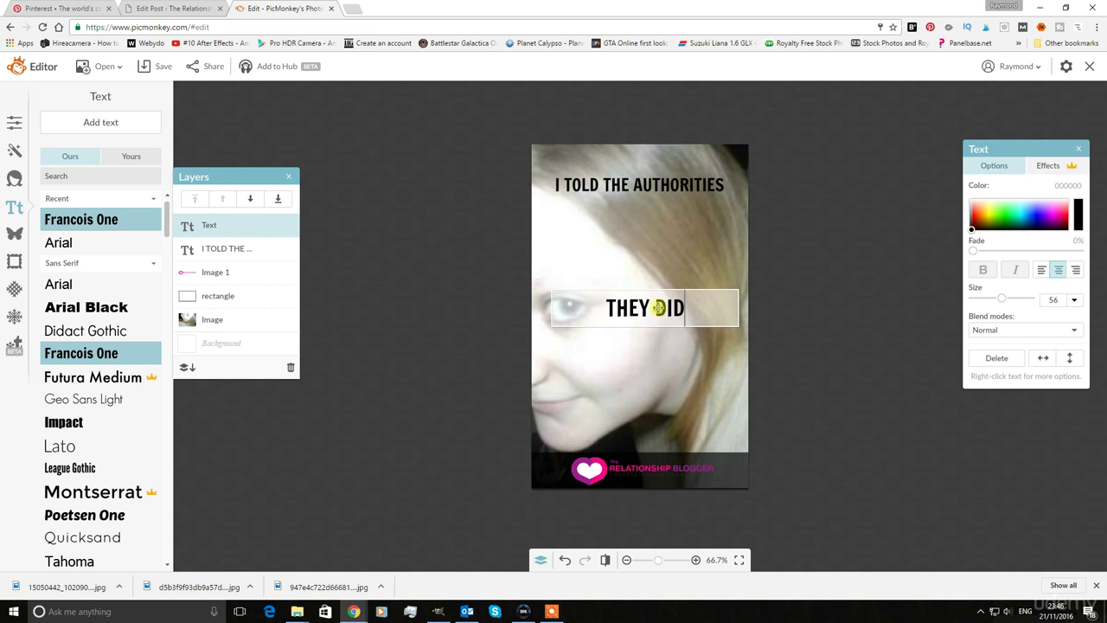
key(Escape)
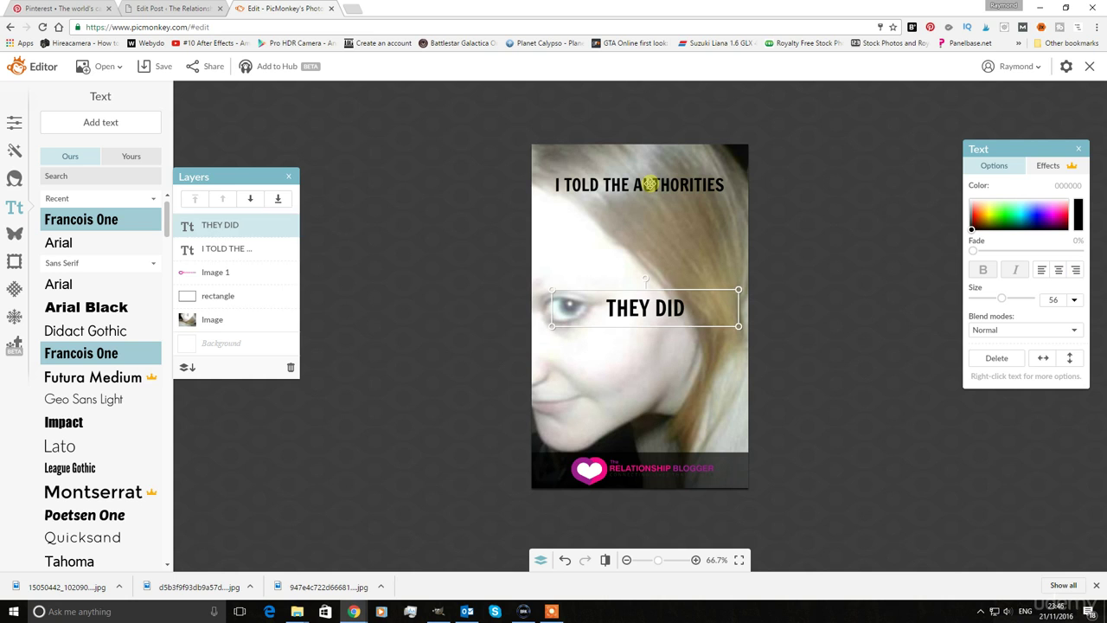
click(650, 184)
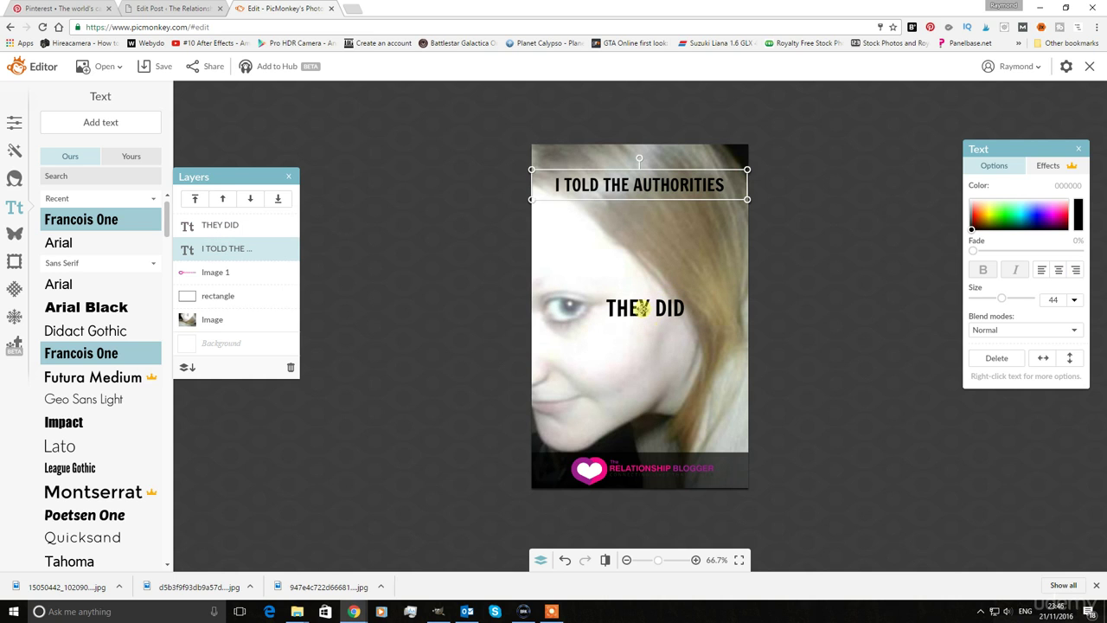
click(641, 308)
drag(1000, 300, 997, 299)
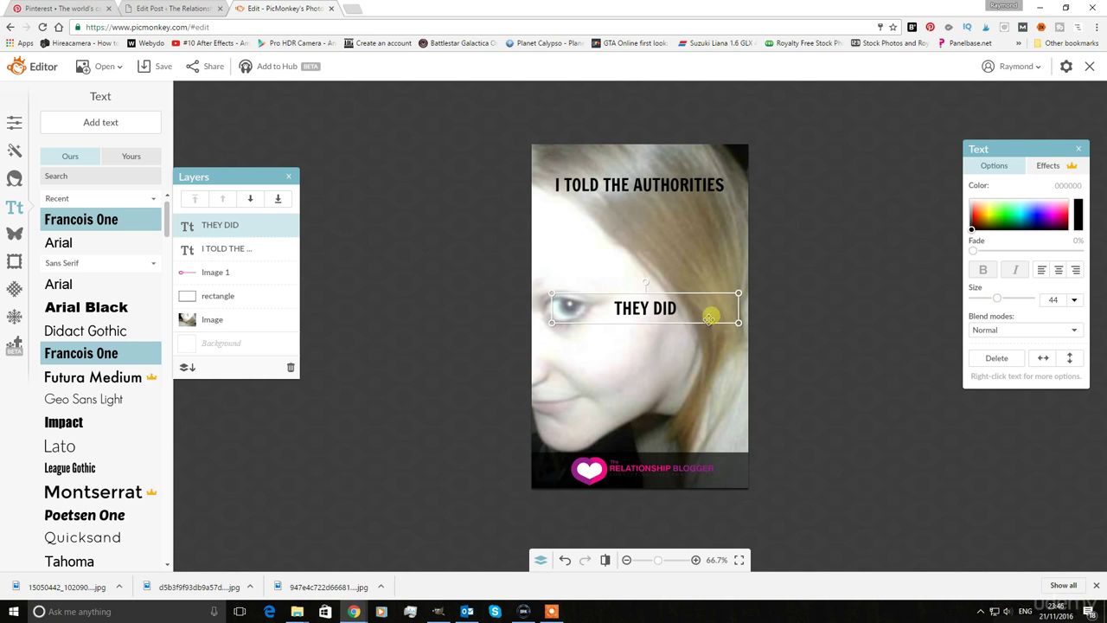
Place the "THEY DID" text just below the headline and stretch its box to the pin's full width.
drag(671, 308, 666, 223)
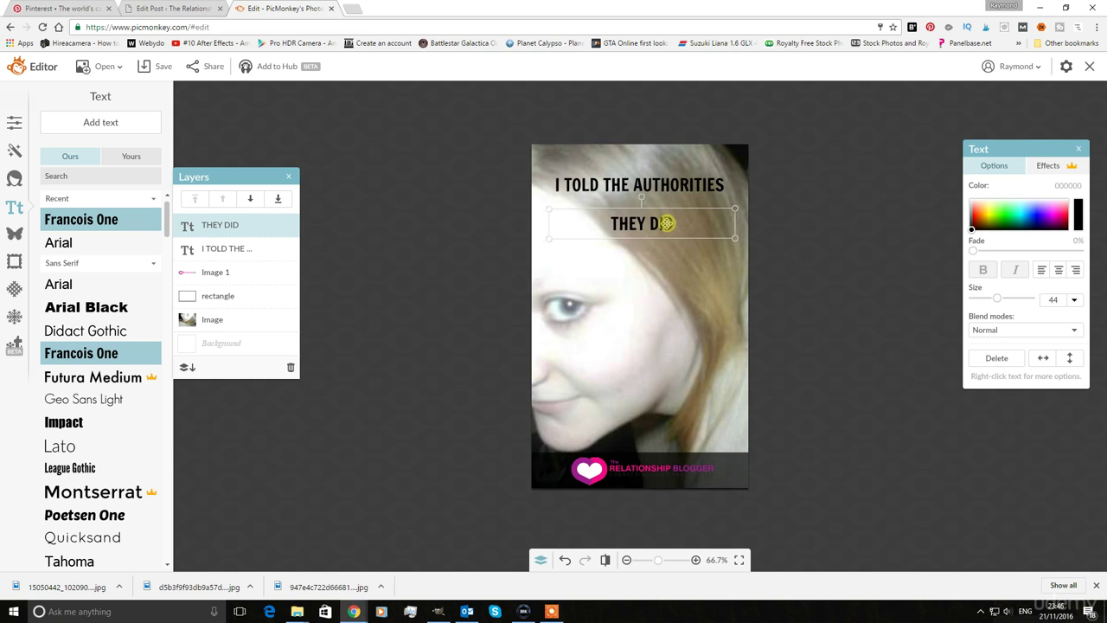
drag(735, 223, 748, 228)
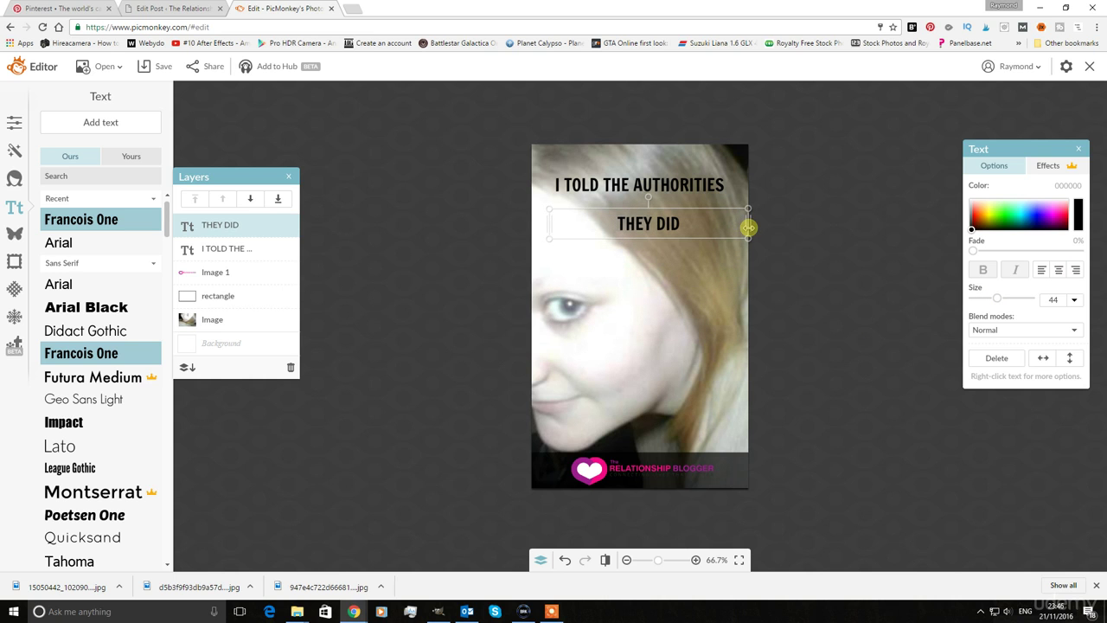
drag(550, 230, 533, 229)
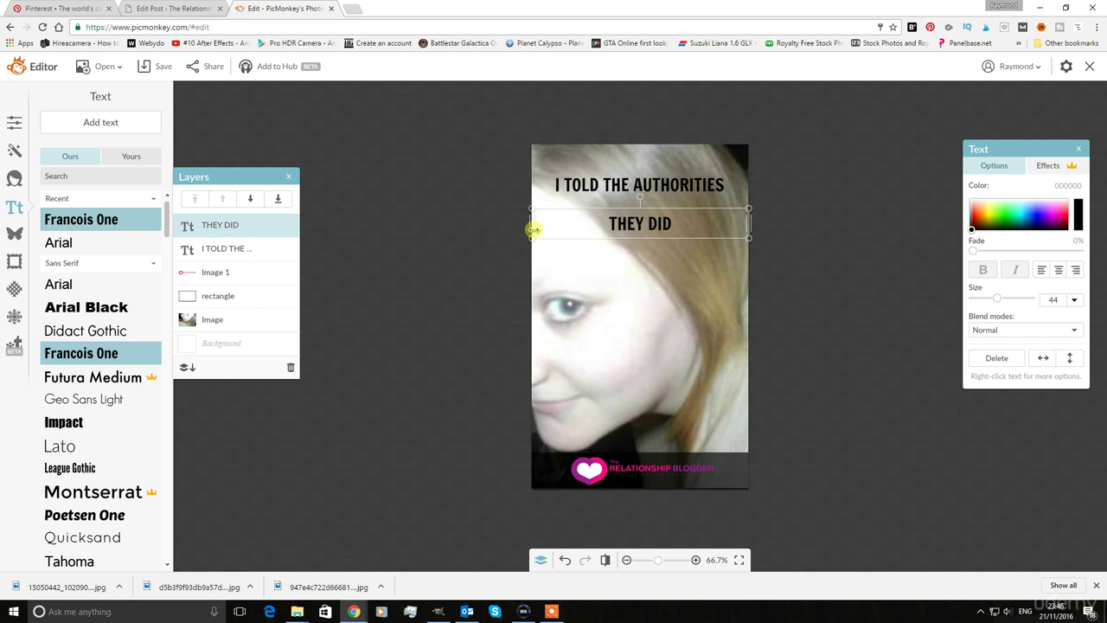
drag(663, 224, 662, 211)
double_click(662, 211)
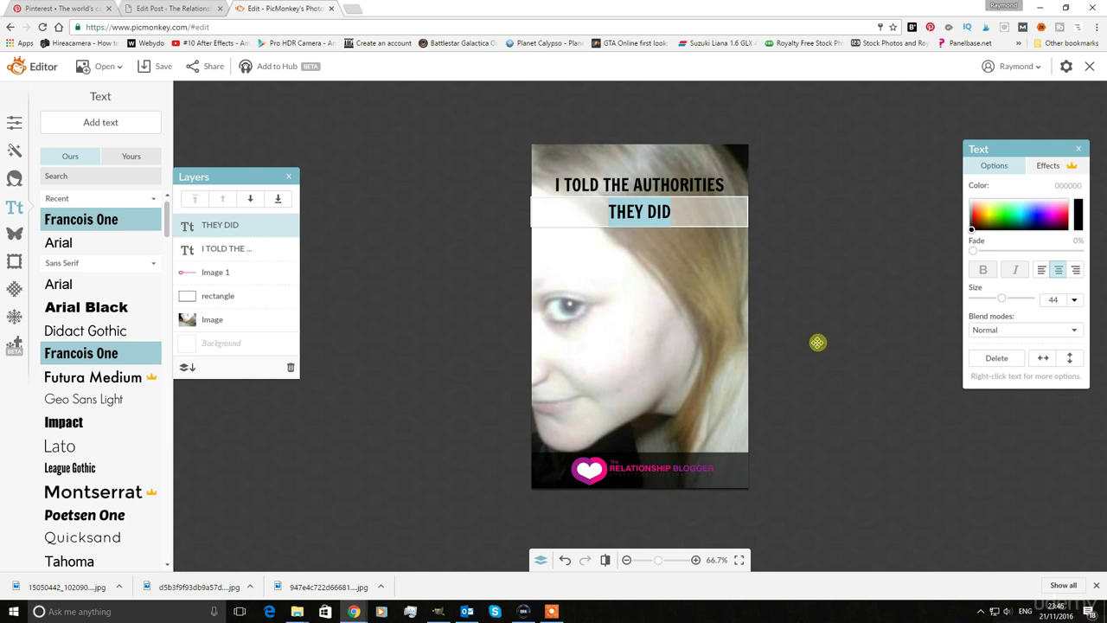
key(Escape)
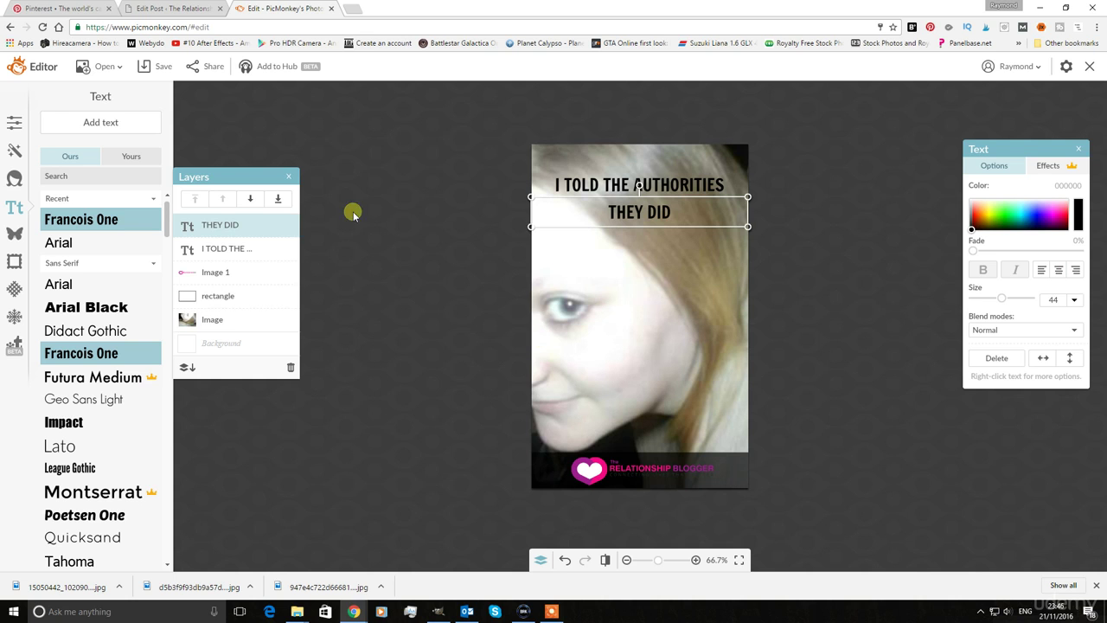
Add a third text box reading "NOTHING", centre its text and set the text size to 79.
click(102, 123)
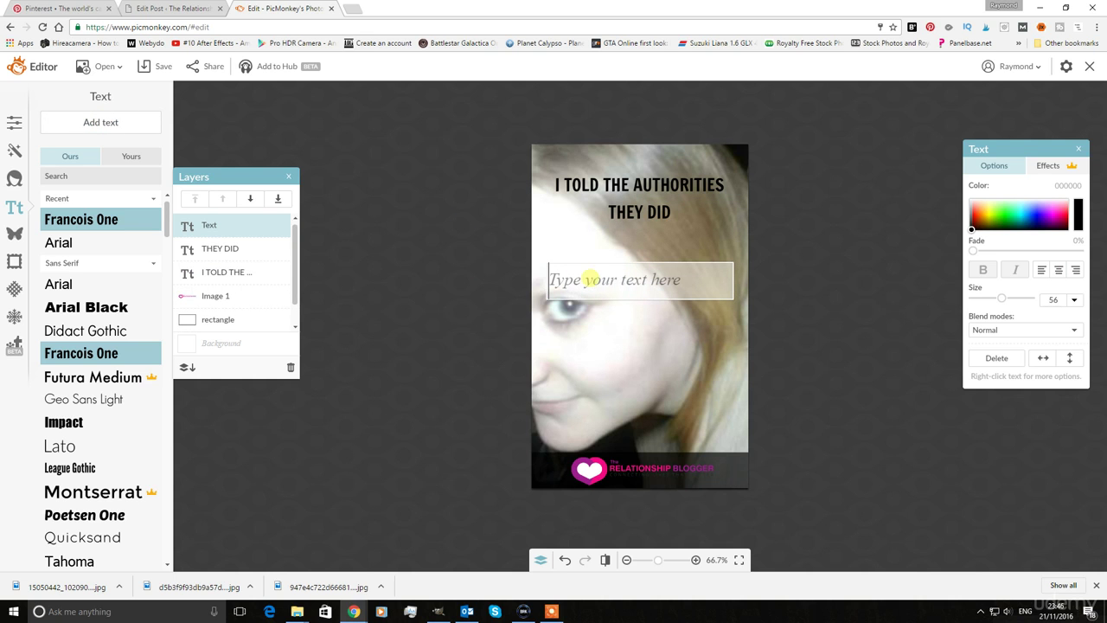
text(NOTHING)
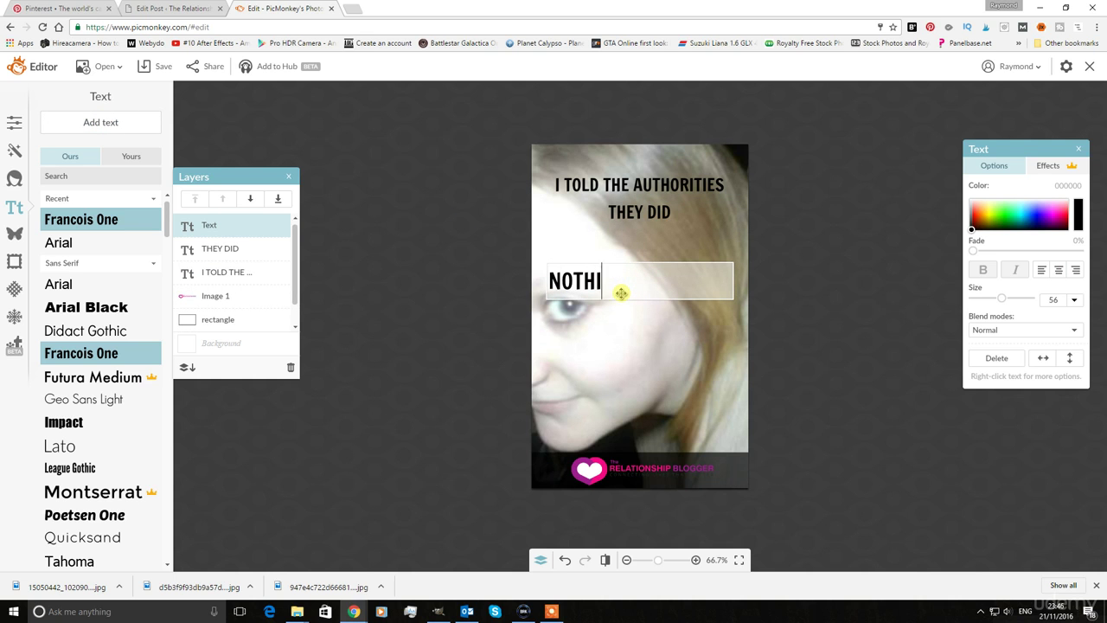
click(1058, 270)
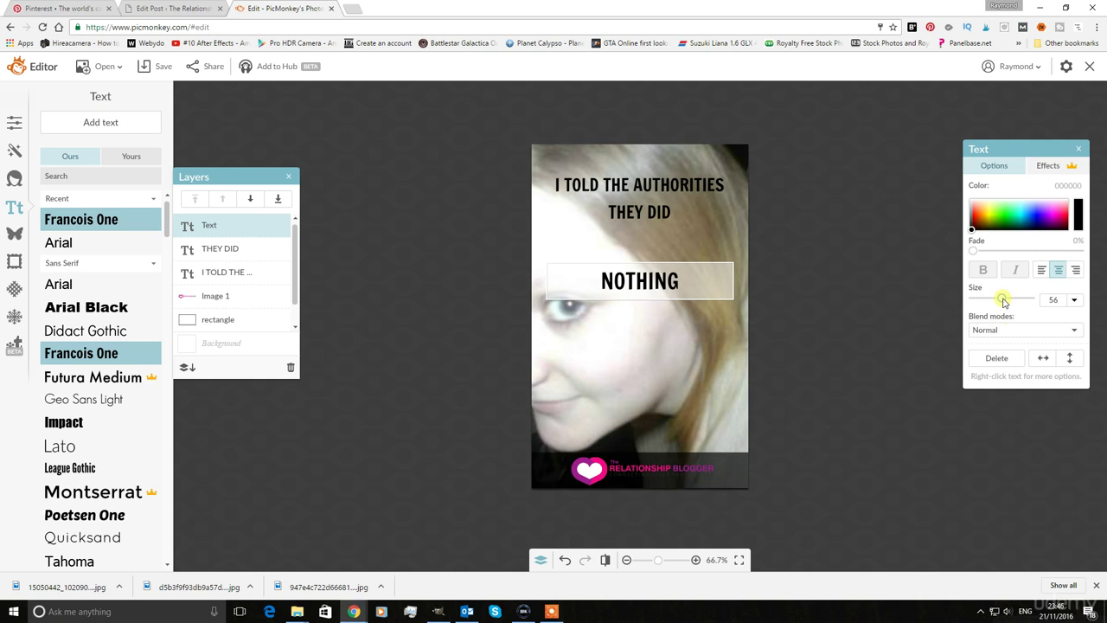
click(643, 343)
drag(1003, 301, 1009, 301)
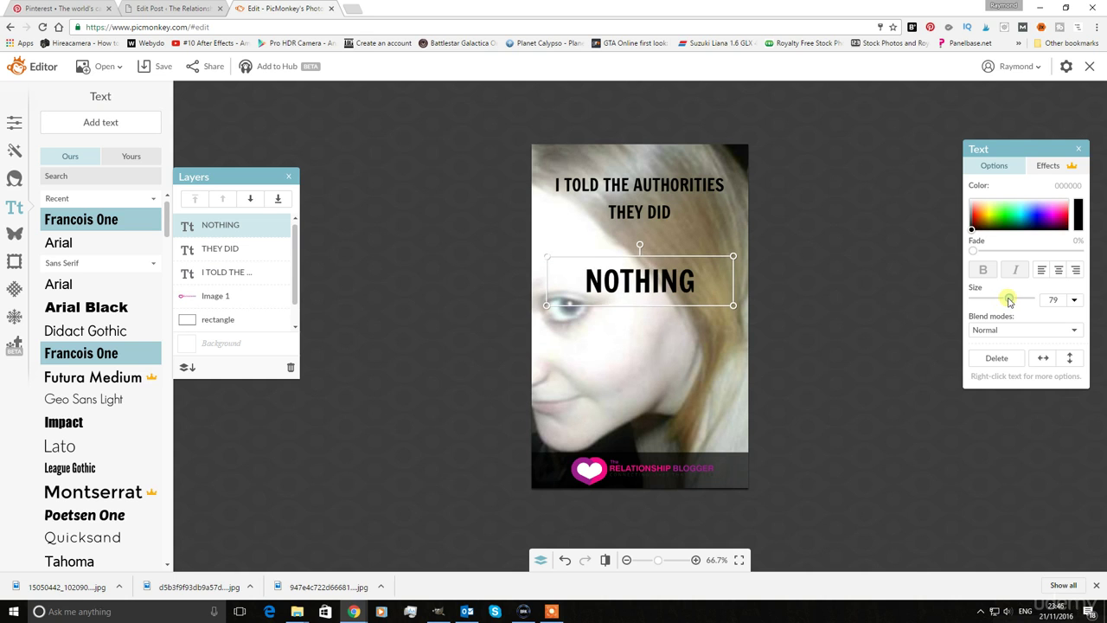
Stretch the "NOTHING" text box to the pin's full width and move it directly below "THEY DID".
drag(734, 278, 747, 280)
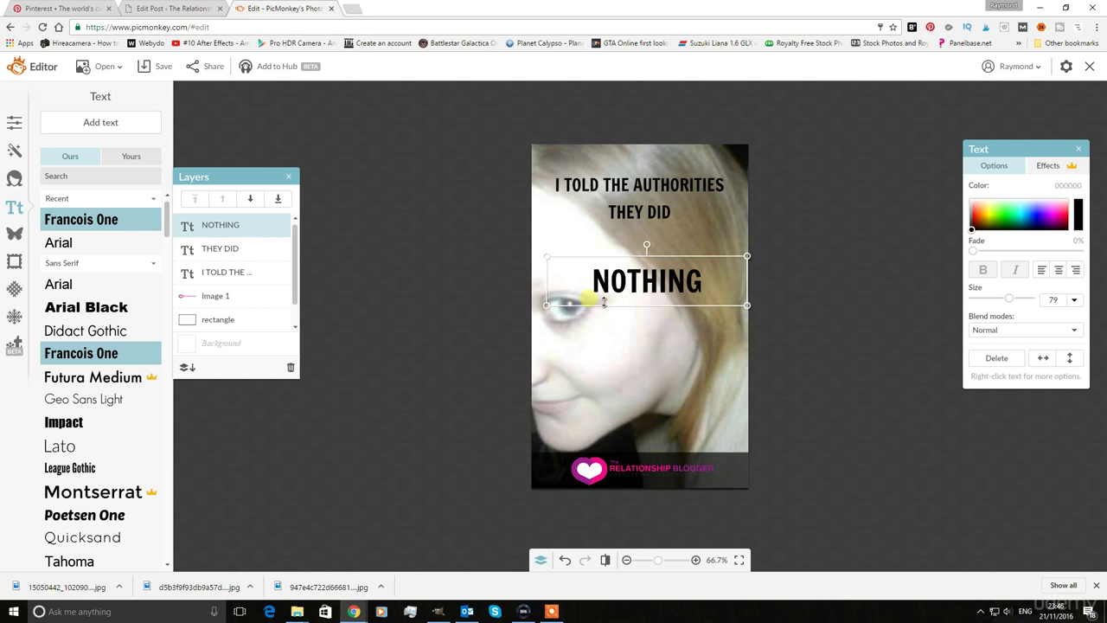
drag(548, 281, 535, 281)
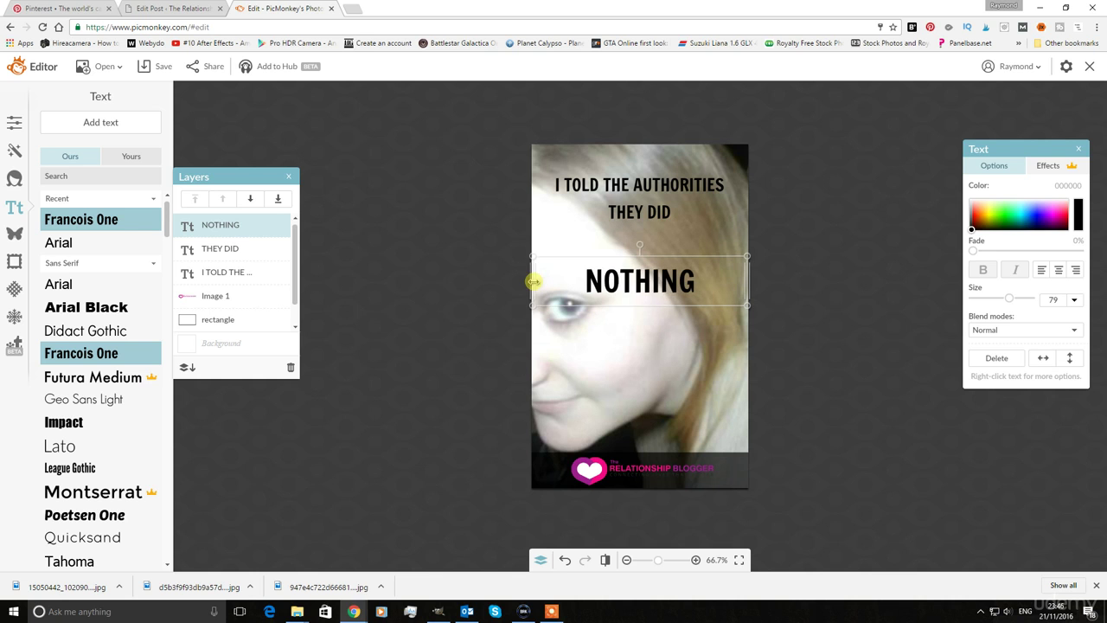
drag(634, 283, 634, 251)
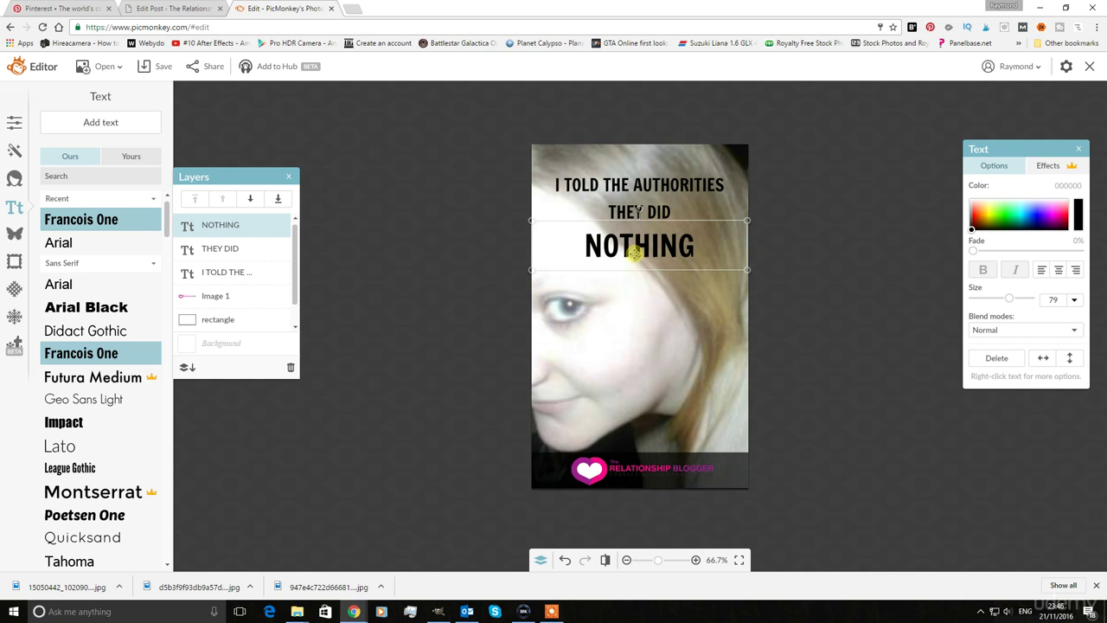
click(874, 405)
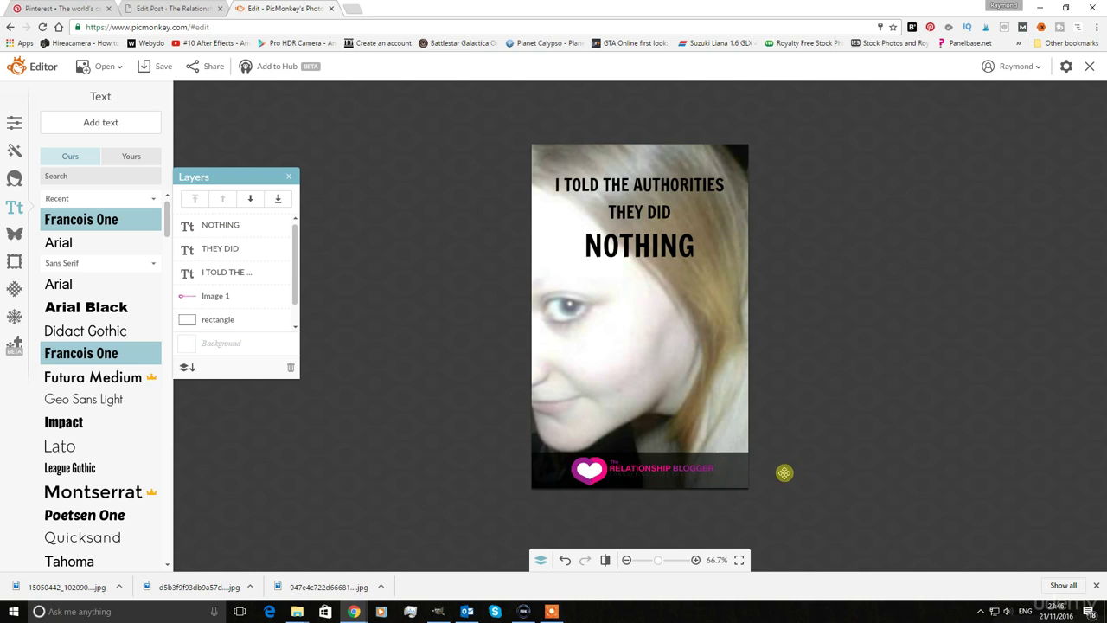
scroll(783, 473, up, 1)
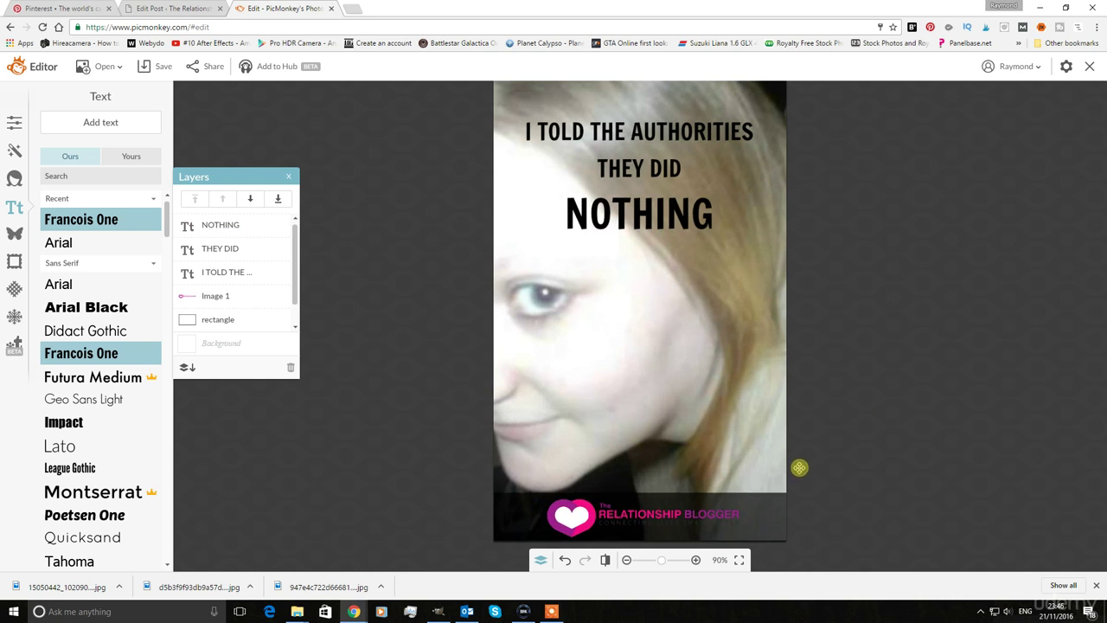
click(591, 517)
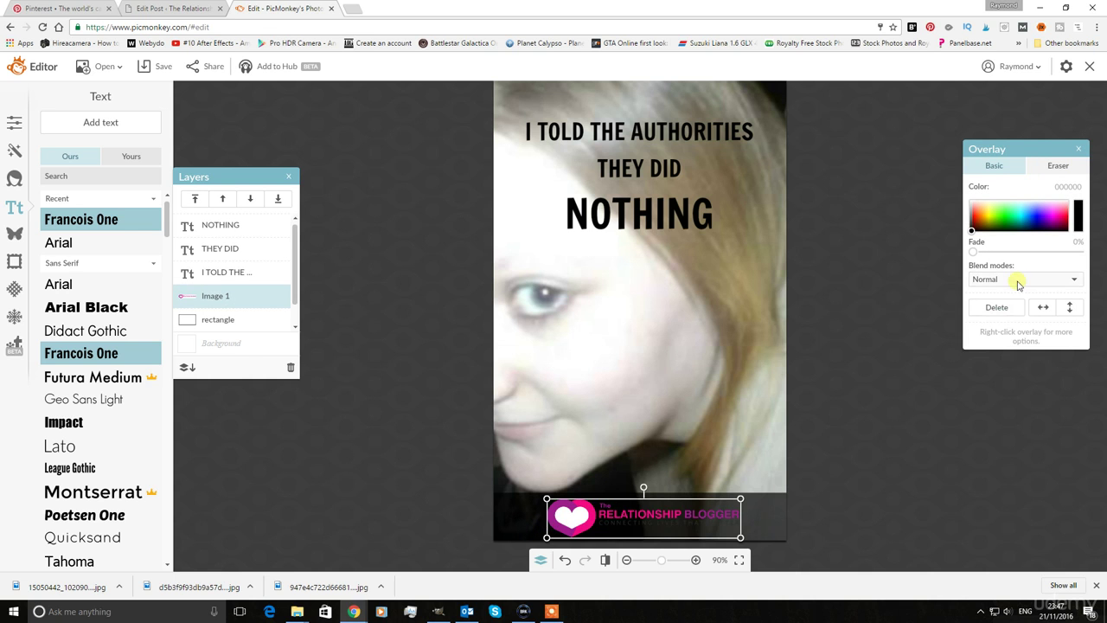
click(1079, 220)
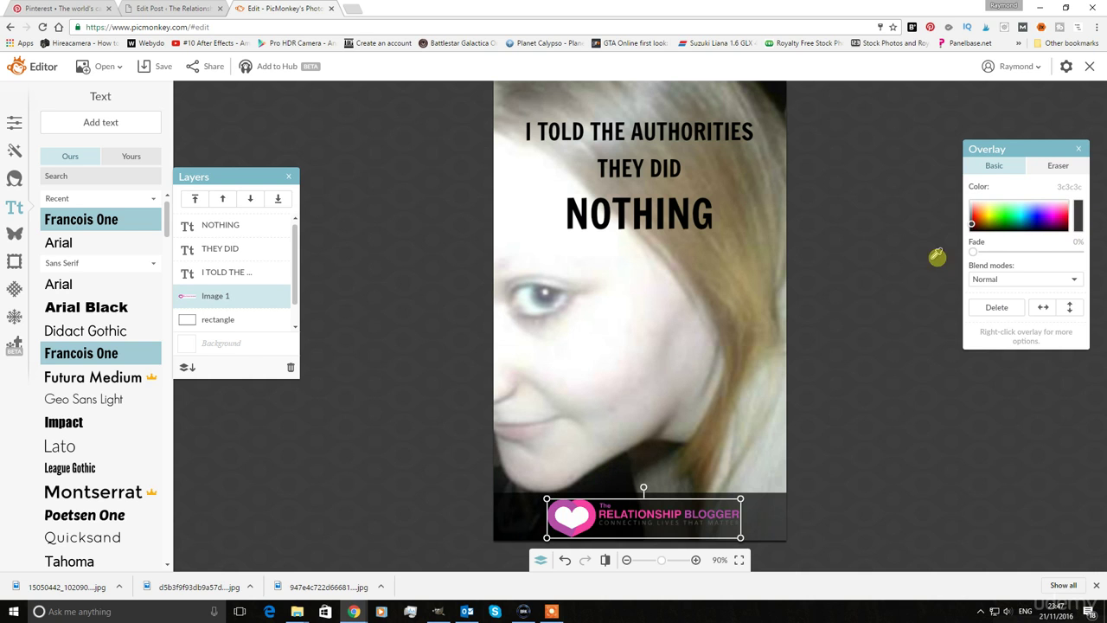
click(1077, 225)
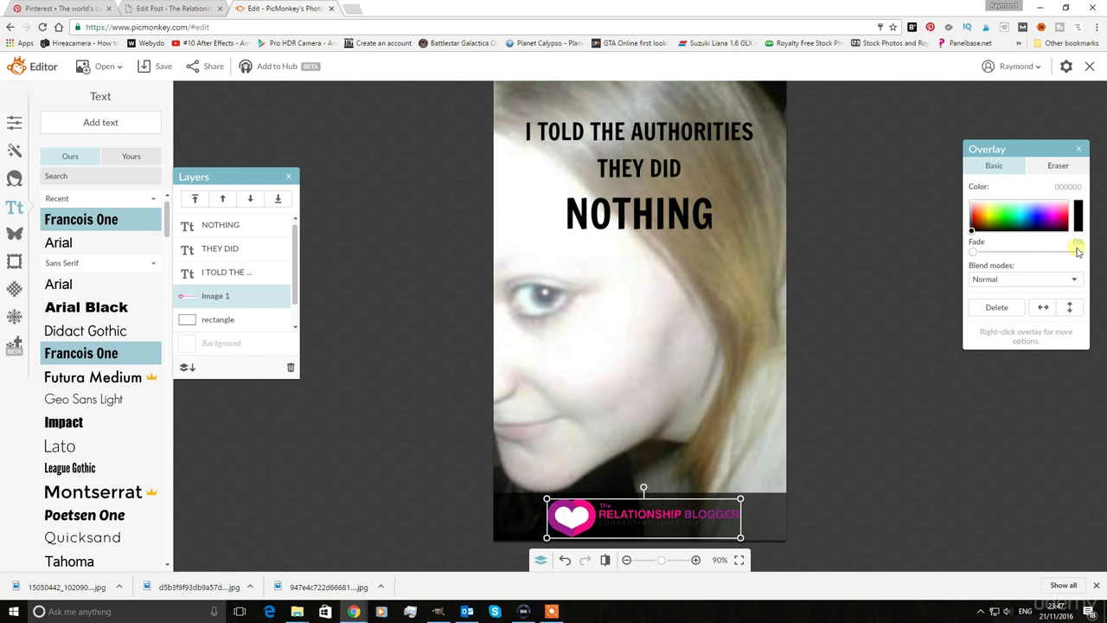
Try colours sampled from the photo and logo on the "NOTHING" text, and apply the purple 9d1e8b from the logo's heart.
click(610, 212)
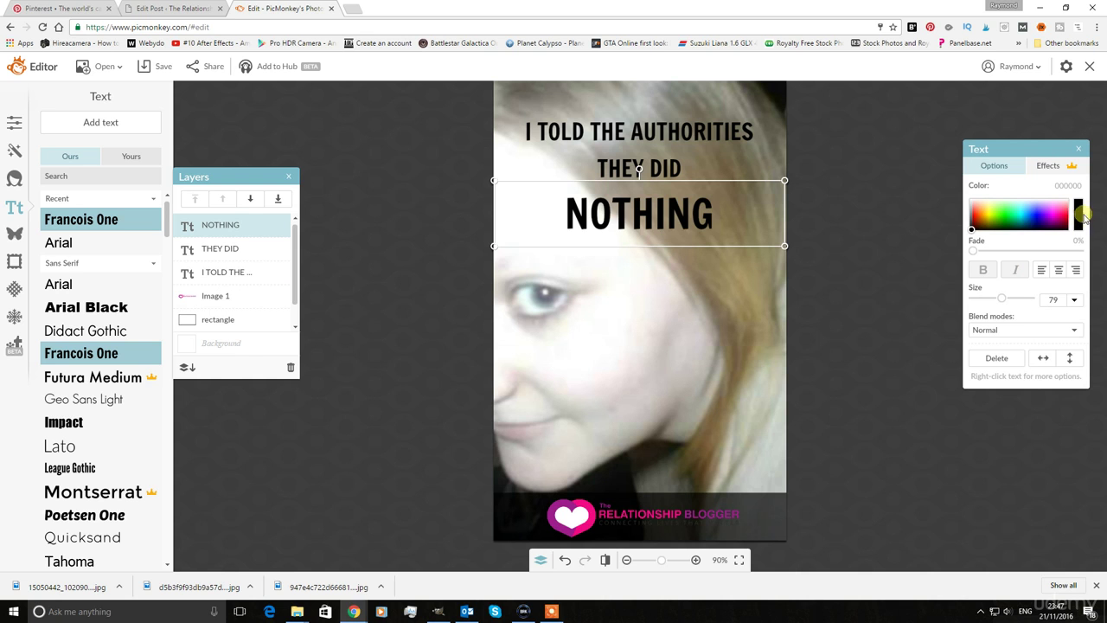
click(1081, 216)
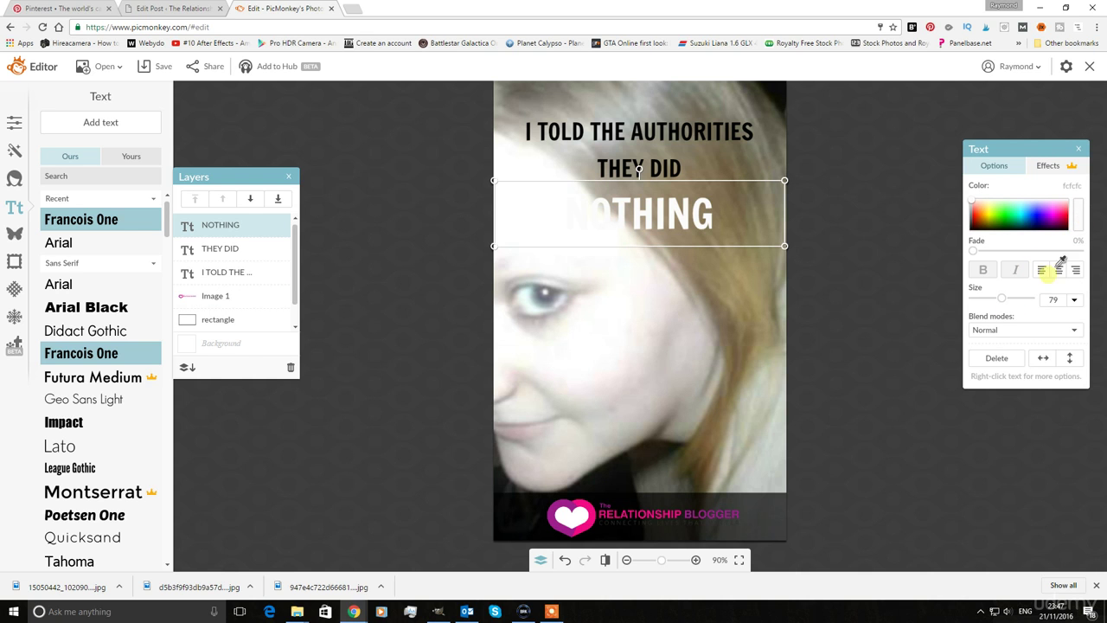
click(697, 397)
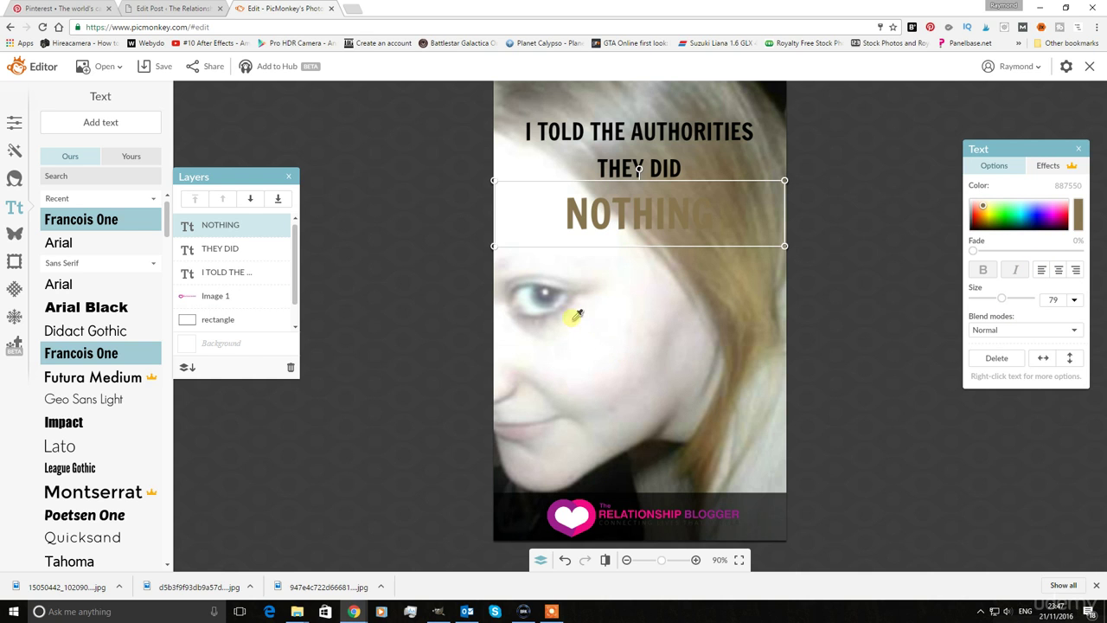
click(543, 295)
click(545, 295)
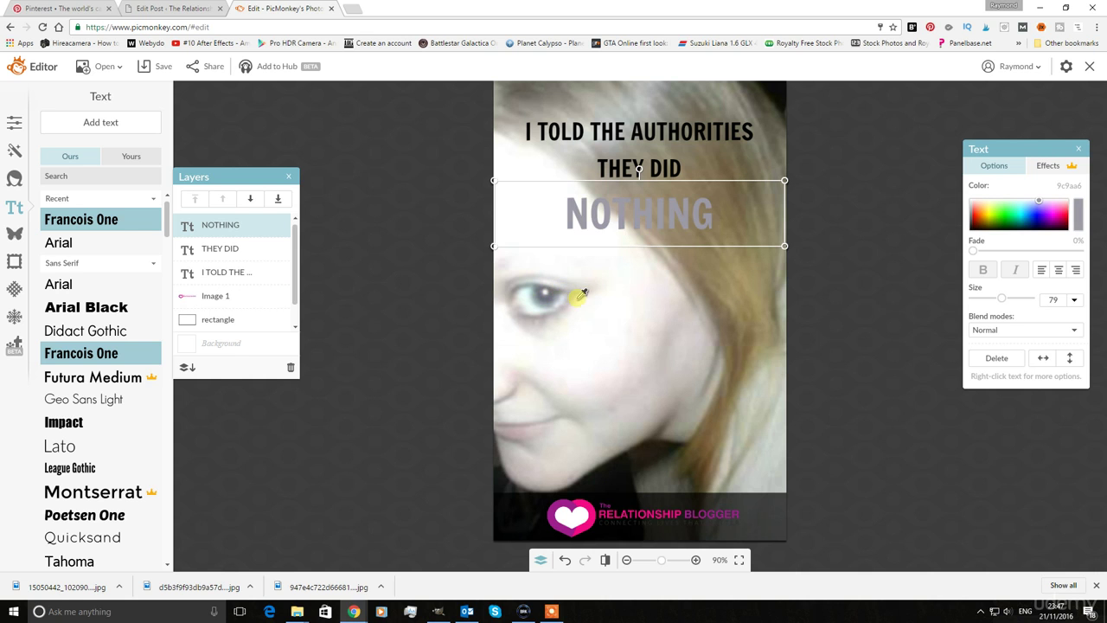
click(614, 325)
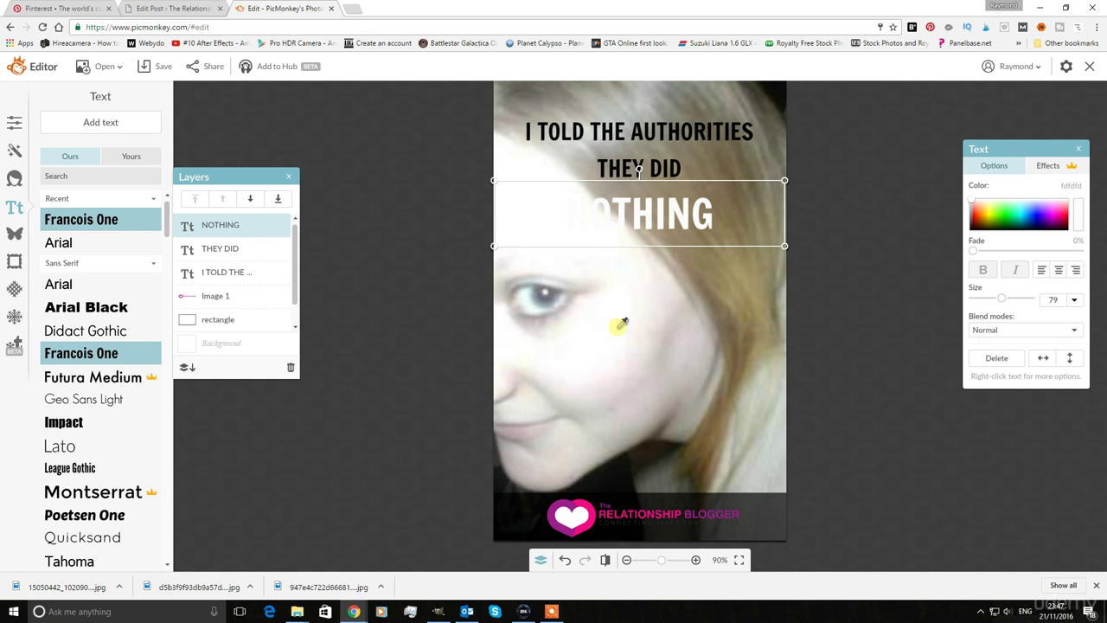
click(570, 498)
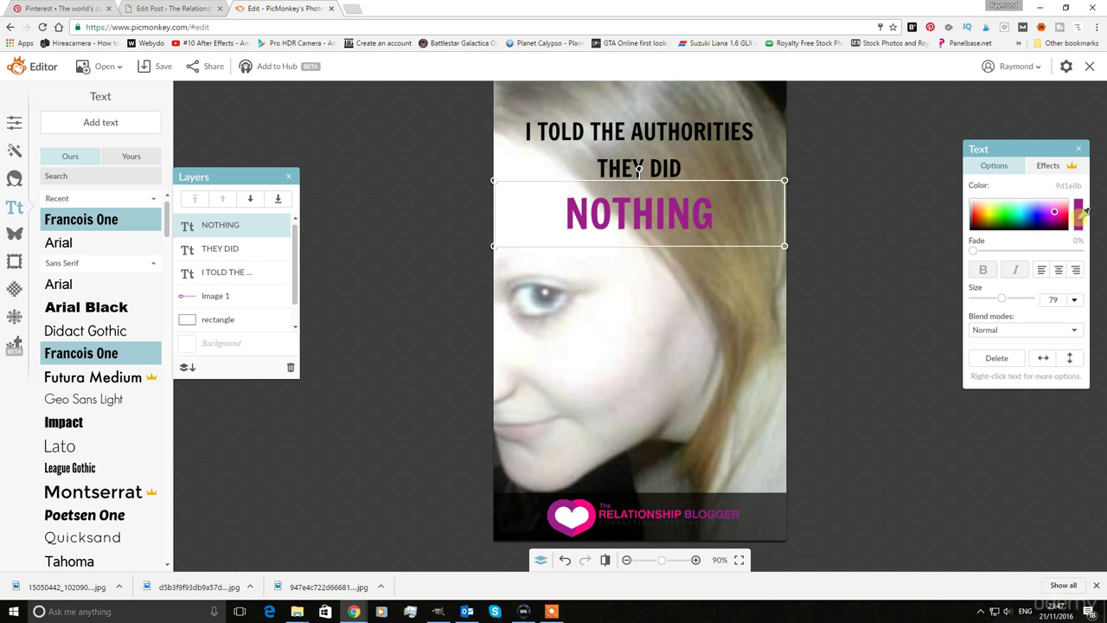
click(697, 517)
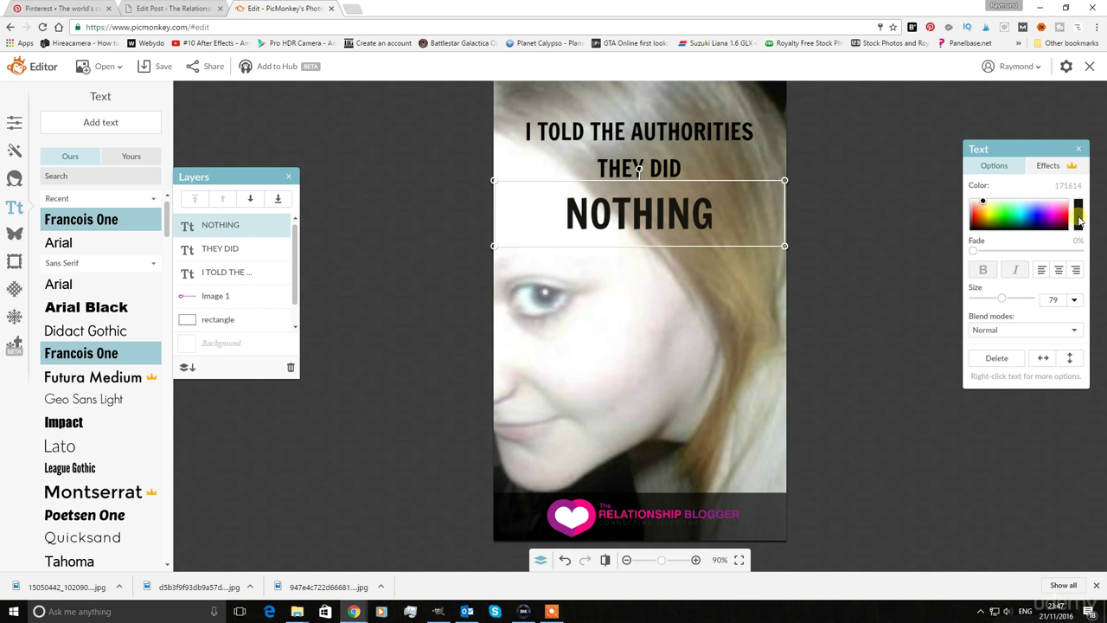
click(561, 500)
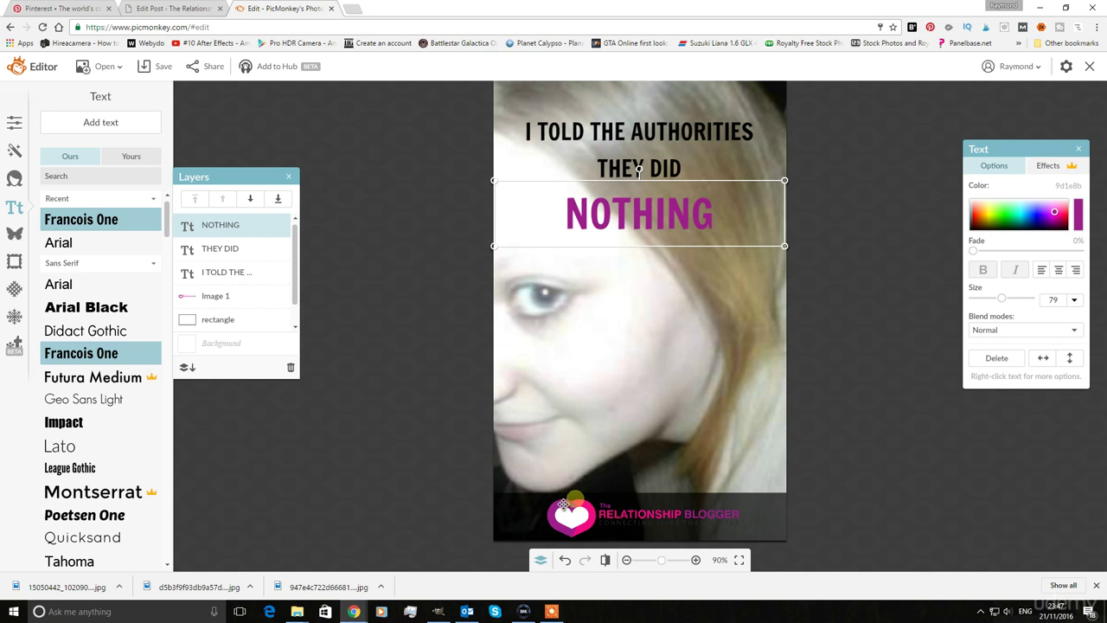
click(657, 170)
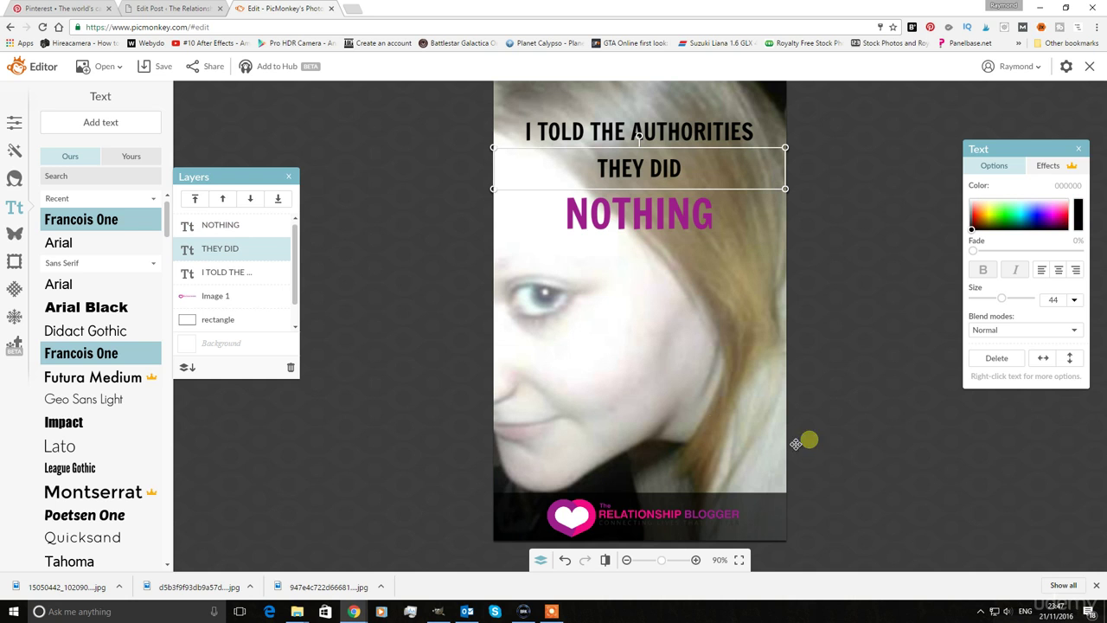
Try the black 010101 sampled from the photo on the "NOTHING" text, and reapply the logo heart's purple 9d1e8b.
click(422, 504)
scroll(425, 502, up, 3)
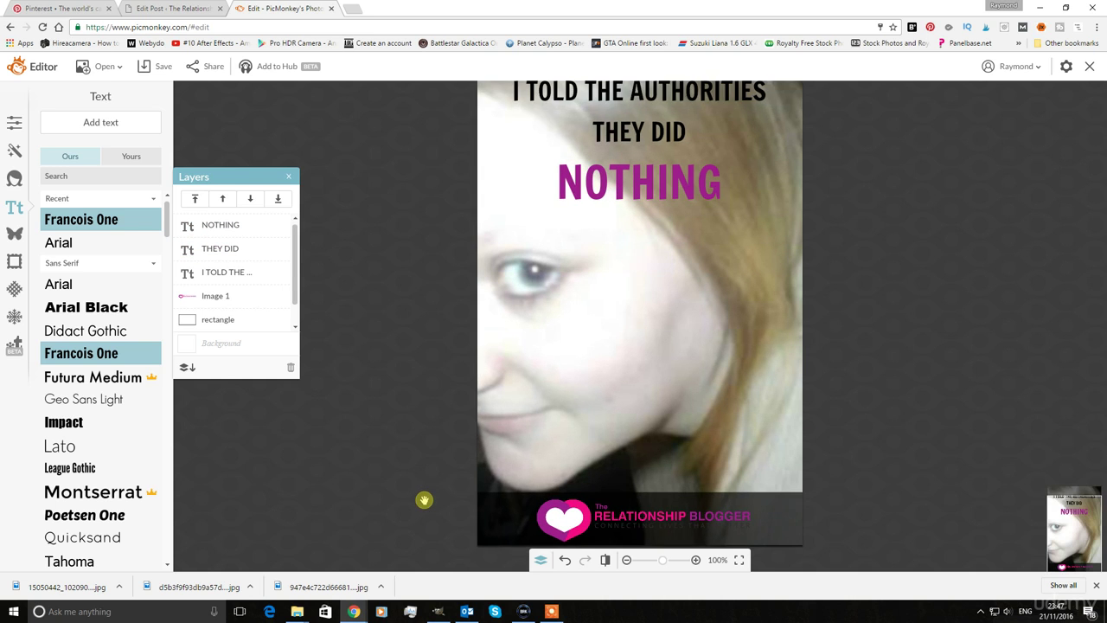
click(650, 123)
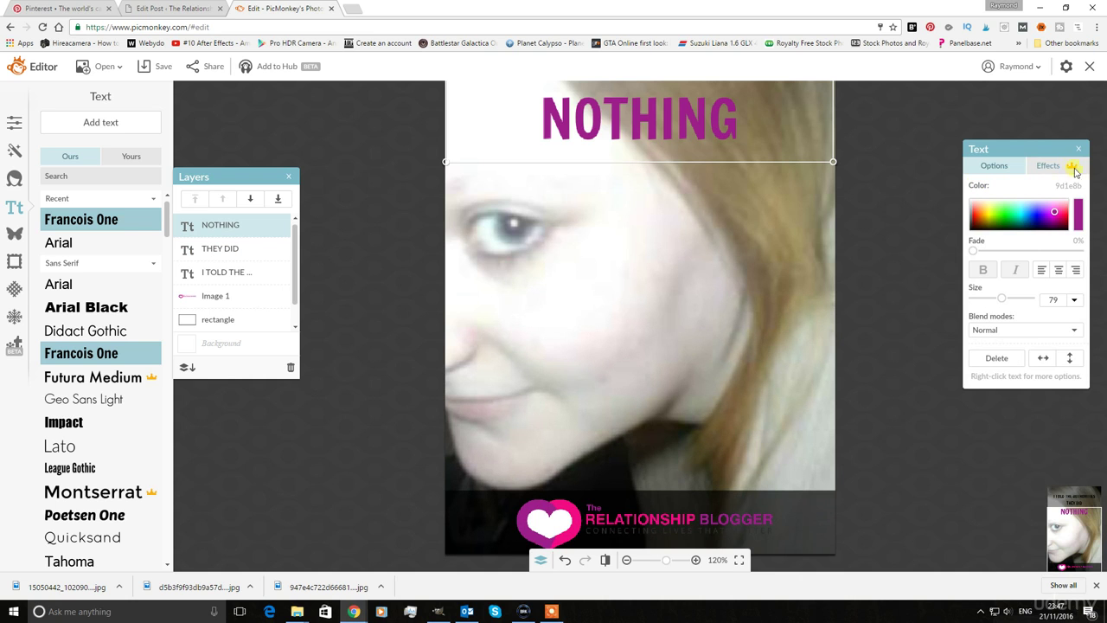
click(1085, 202)
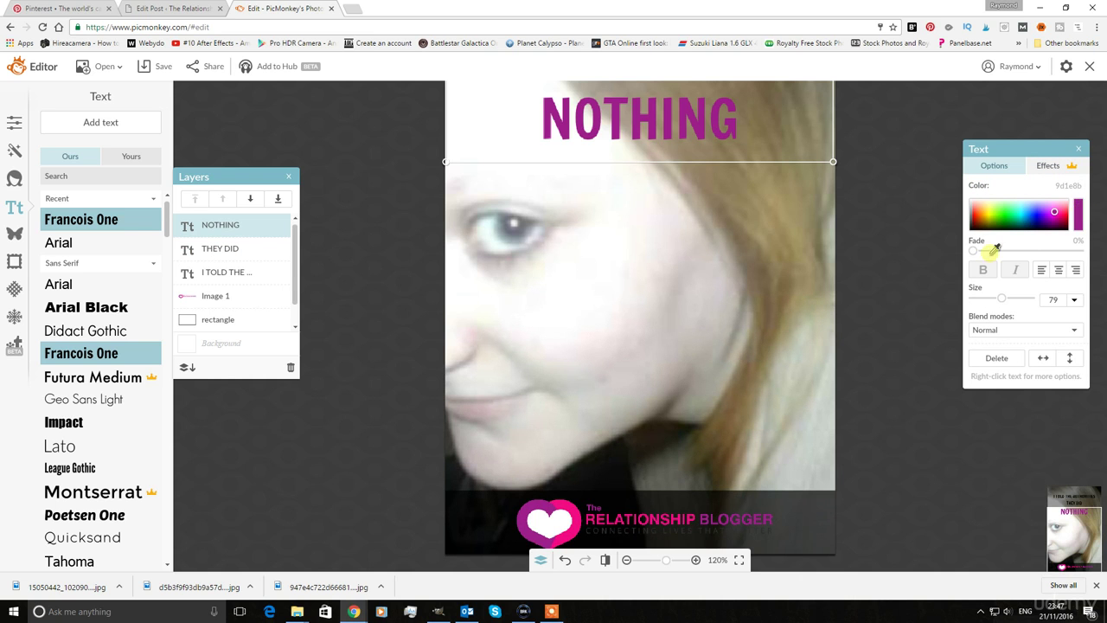
click(829, 318)
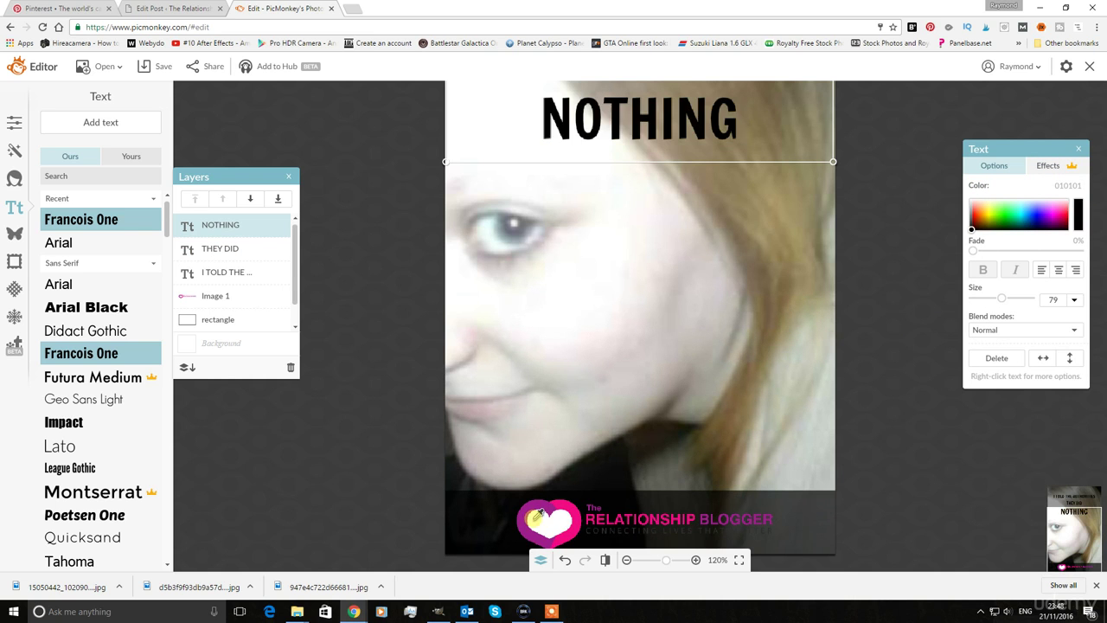
click(1085, 214)
click(524, 510)
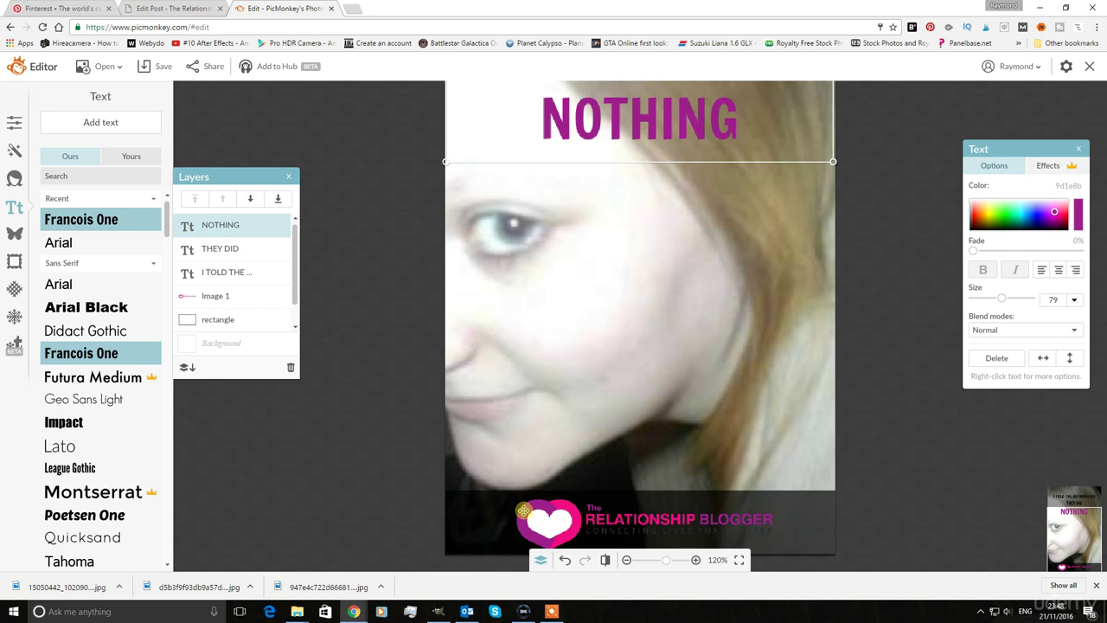
Recolour the "THEY DID" text with the dark grey 2d2d2d sampled from the logo band.
scroll(942, 332, up, 1)
scroll(914, 320, down, 2)
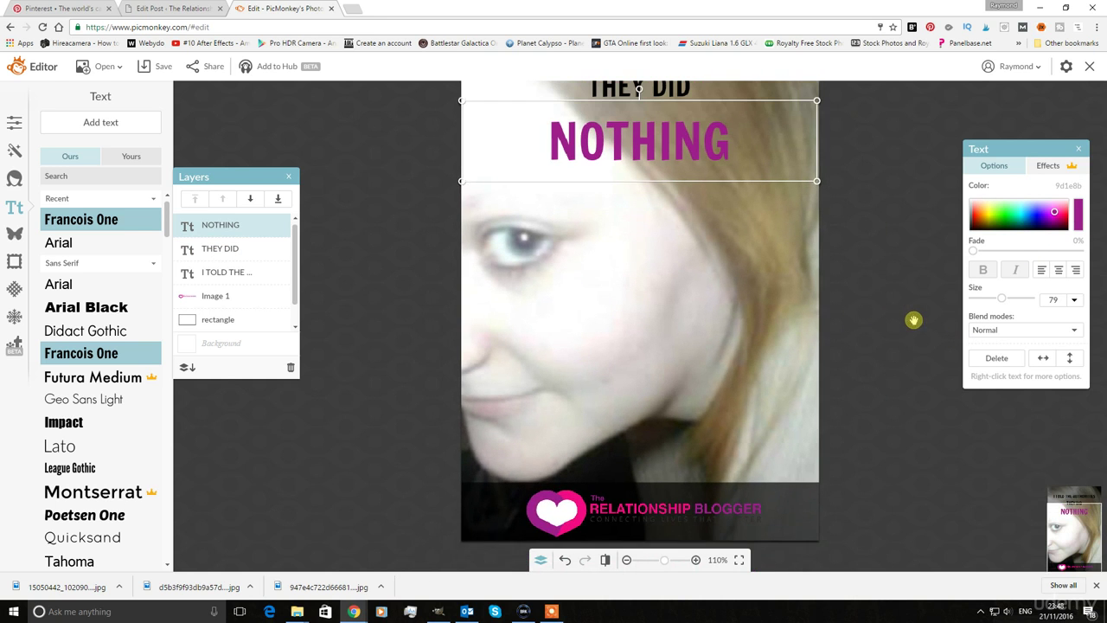
click(902, 250)
click(655, 106)
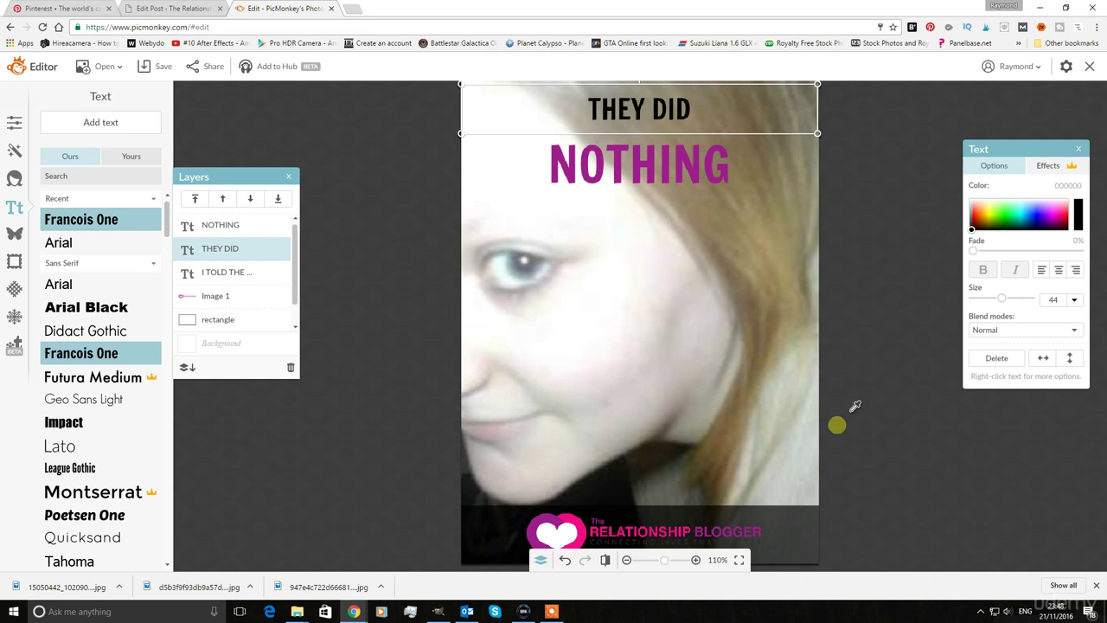
click(666, 536)
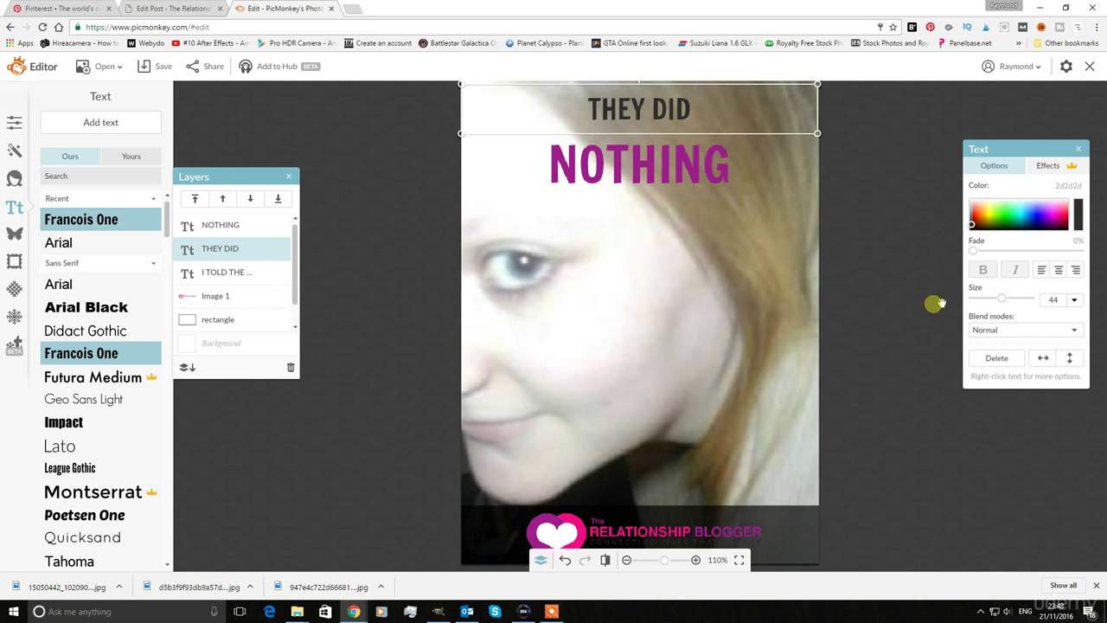
scroll(905, 302, down, 2)
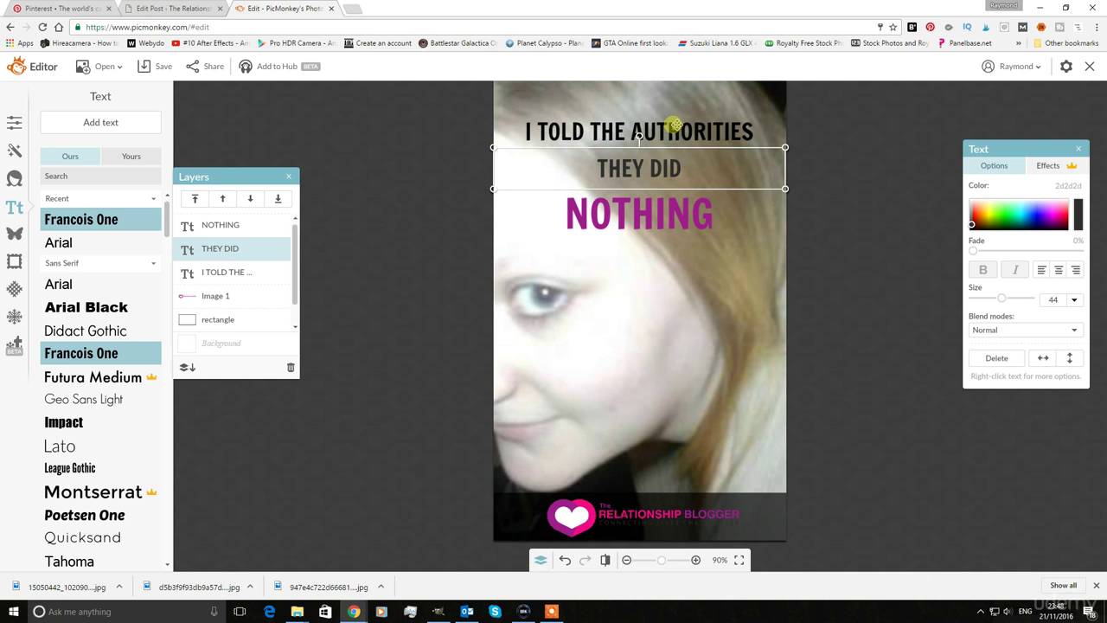
Recolour the "I TOLD THE AUTHORITIES" headline dark grey 2d2d2c to match "THEY DID".
click(672, 127)
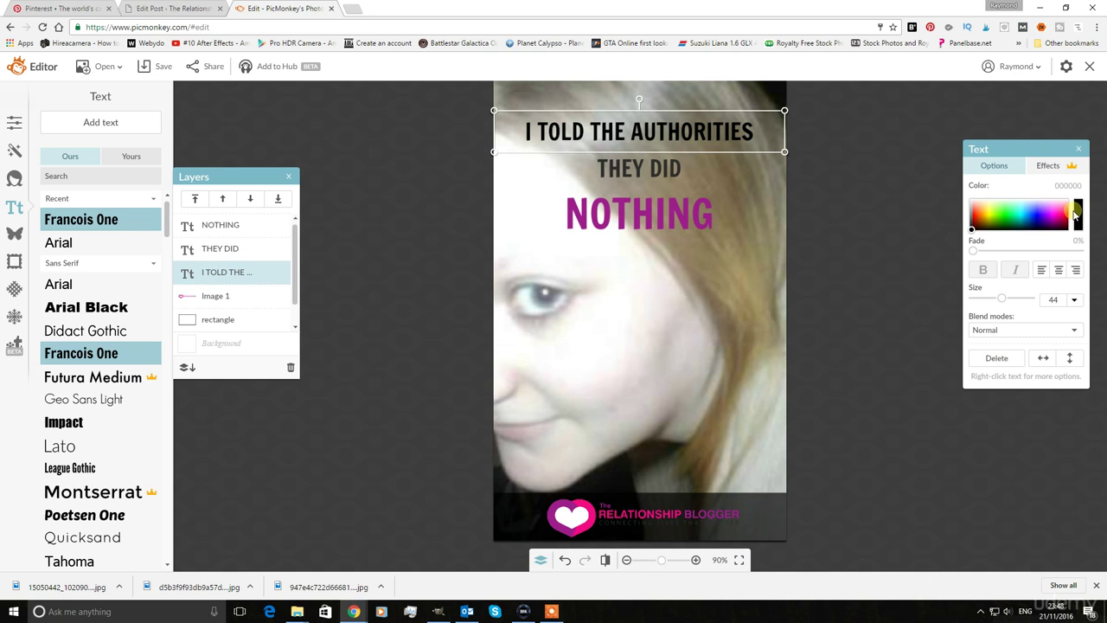
click(989, 201)
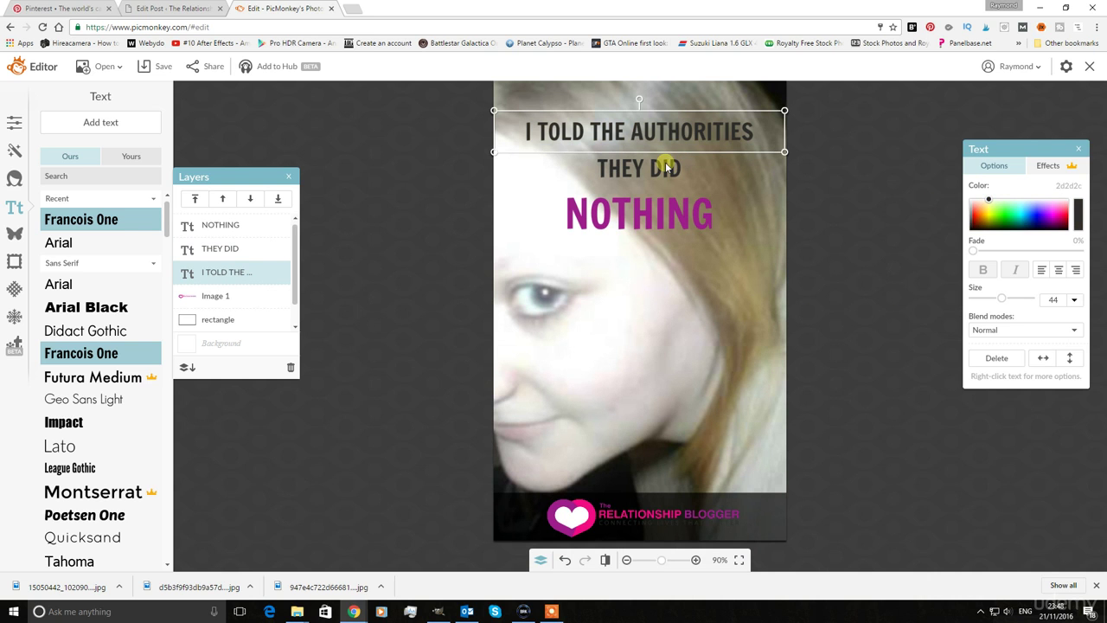
click(904, 201)
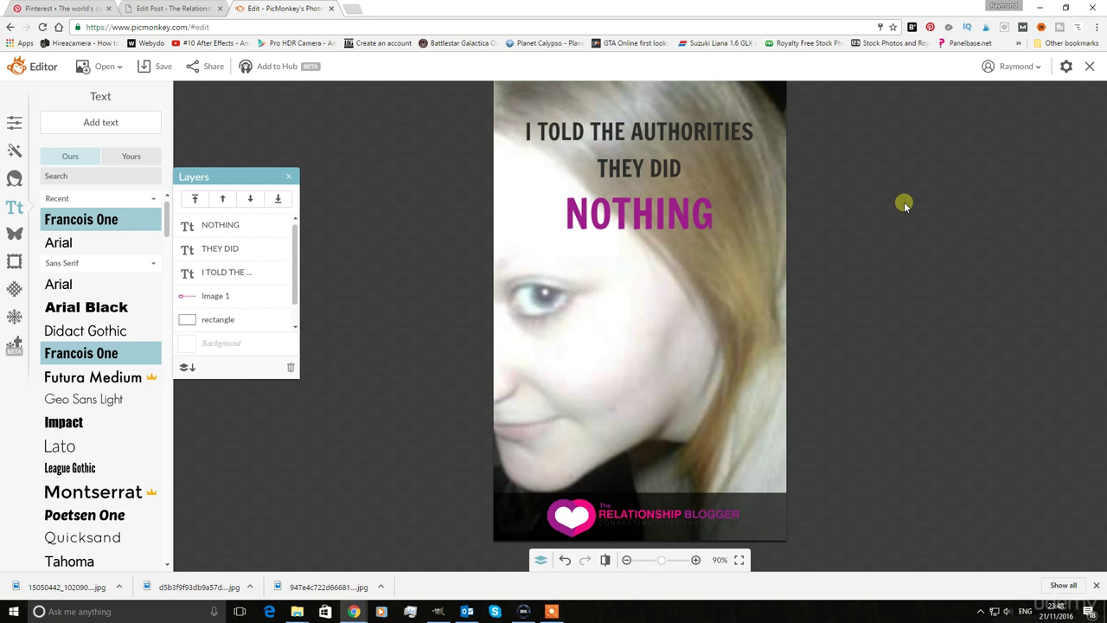
Move the headline, "THEY DID" and "NOTHING" closer to the pin's upper edge, with tighter gaps between the three lines.
scroll(866, 246, down, 4)
scroll(871, 242, up, 3)
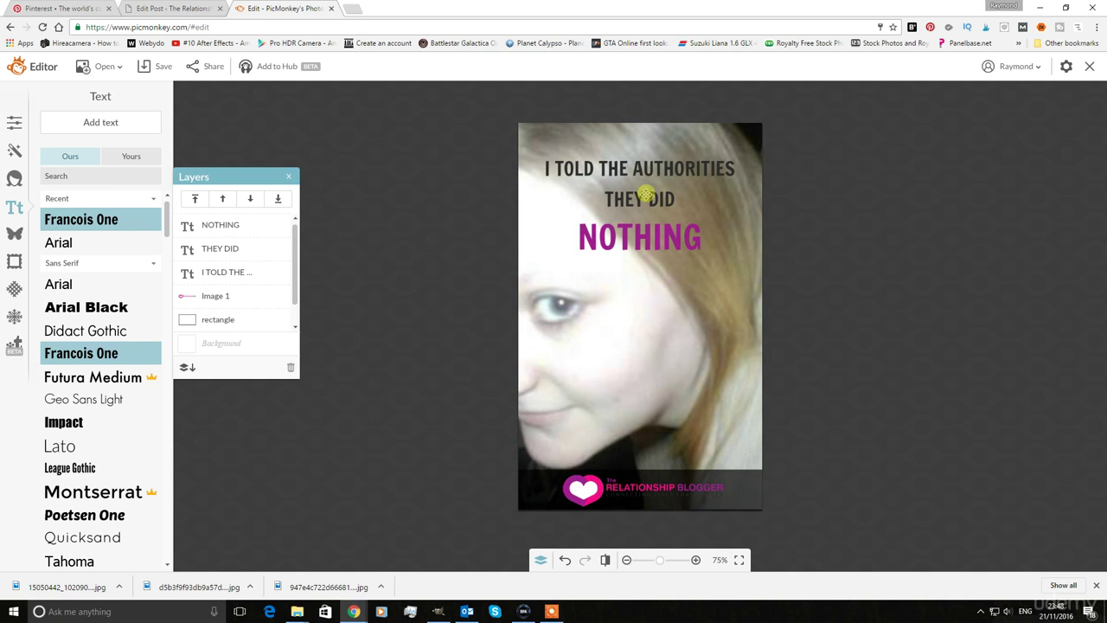
click(616, 170)
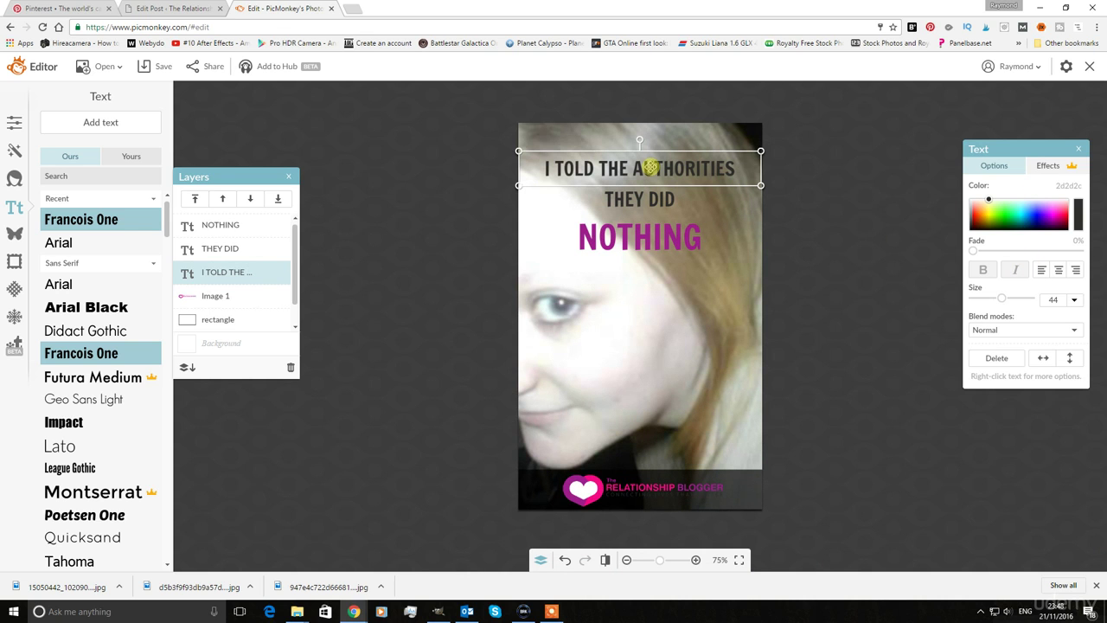
drag(651, 170, 650, 159)
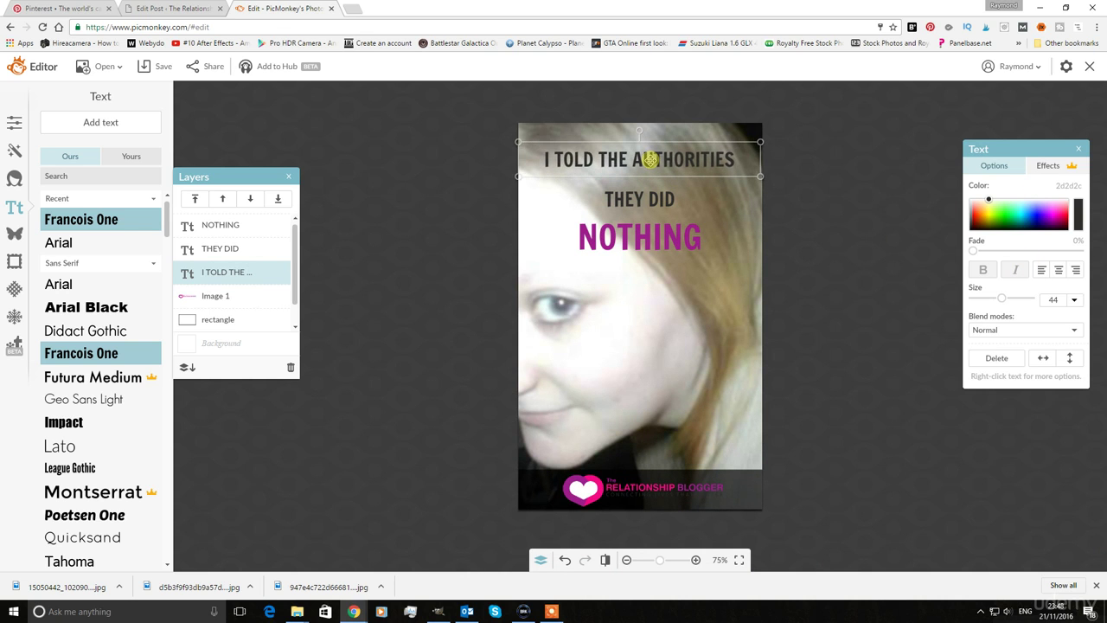
double_click(650, 159)
click(649, 201)
drag(649, 202, 645, 186)
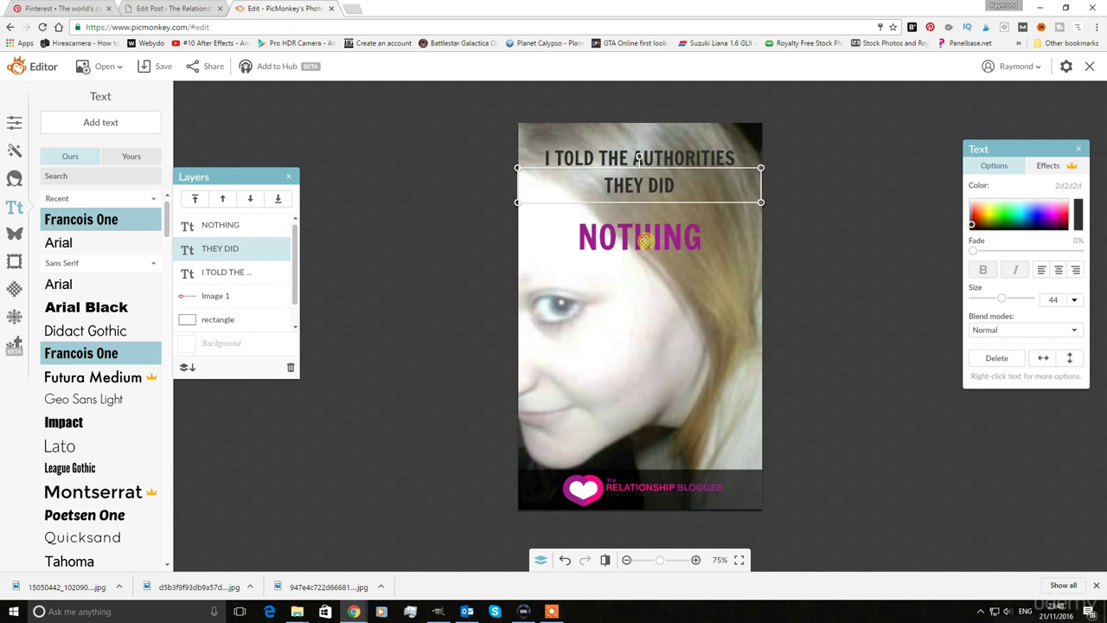
click(647, 239)
drag(647, 239, 644, 222)
Recolour the "I TOLD THE AUTHORITIES" headline with the purple 9d1e8b sampled from the logo's heart.
click(672, 153)
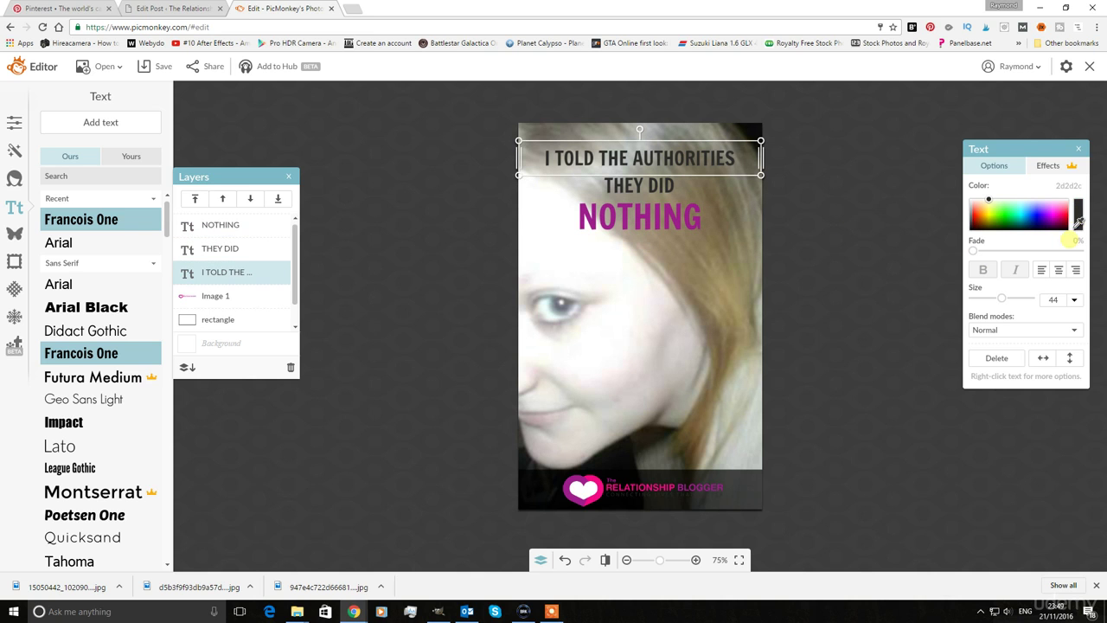
click(575, 480)
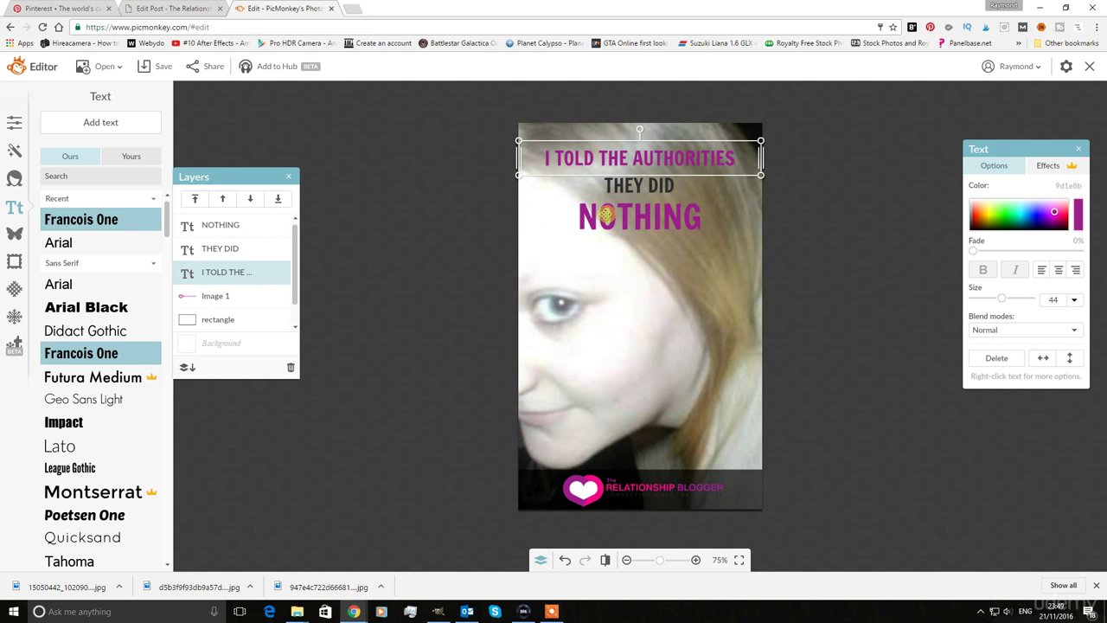
click(651, 254)
click(884, 322)
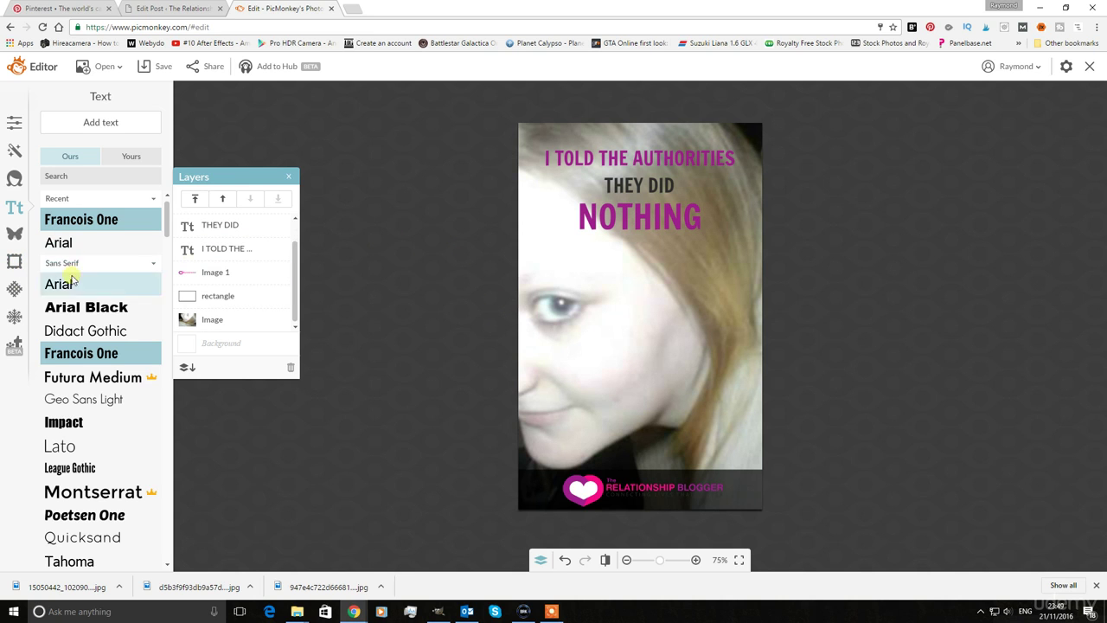
Add a geometric rectangle overlay covering the pin's full width and all three title lines, and place its layer beneath the text layers.
click(14, 234)
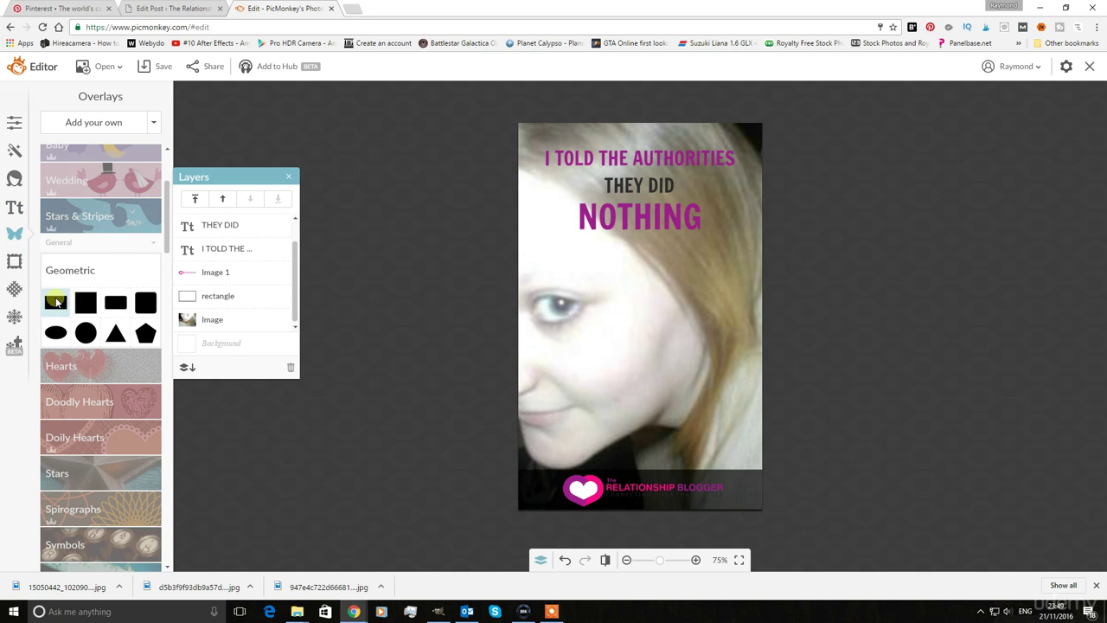
click(55, 302)
drag(597, 285, 785, 159)
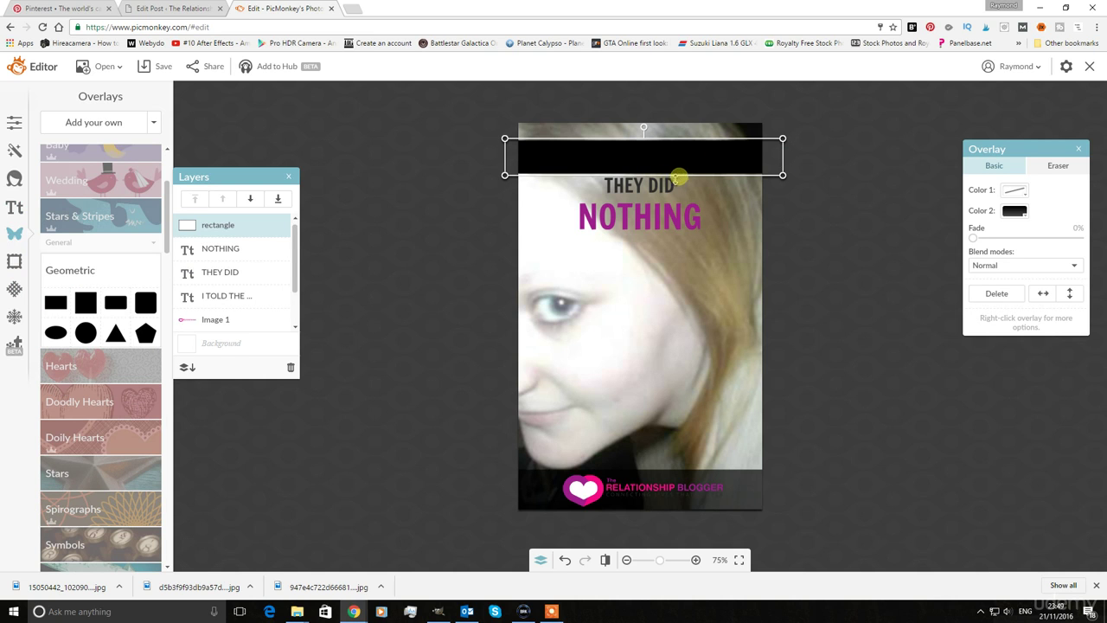
drag(683, 174, 681, 240)
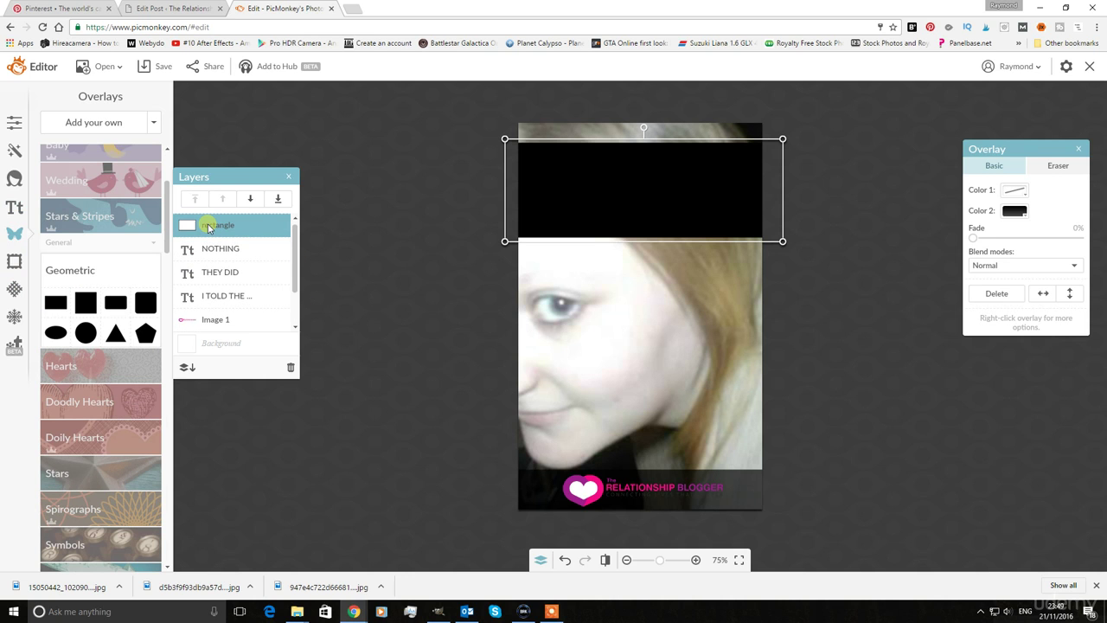
drag(208, 228, 208, 303)
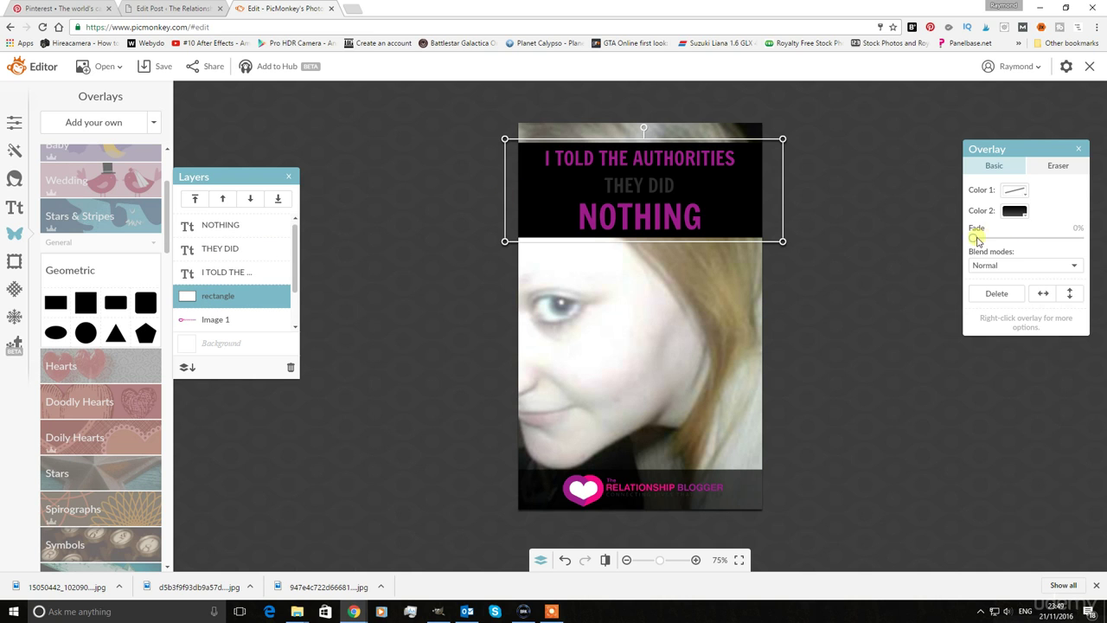
Change the title rectangle's fill to white and set its fade to 58%.
mouse_move(974, 240)
mouse_down()
mouse_move(1000, 240)
mouse_move(987, 243)
mouse_up()
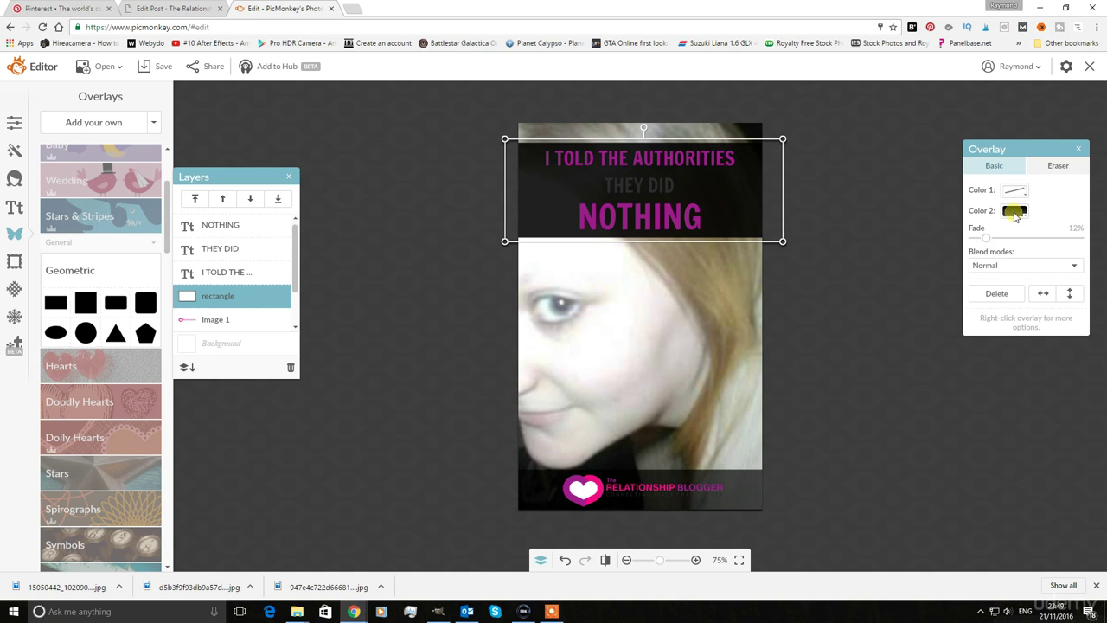
click(1015, 212)
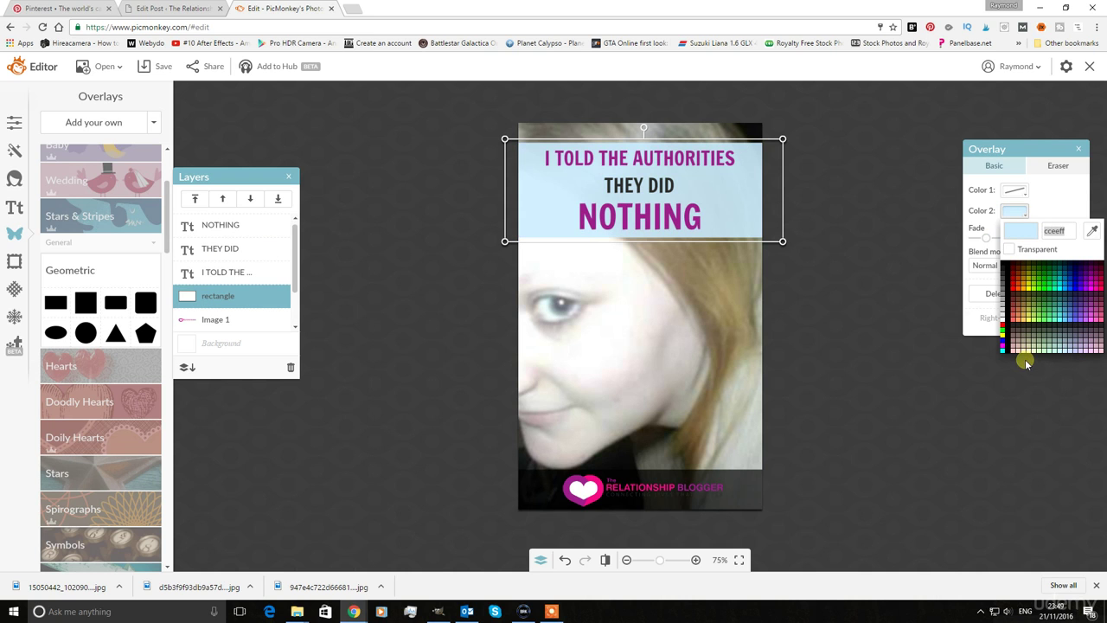
click(1072, 264)
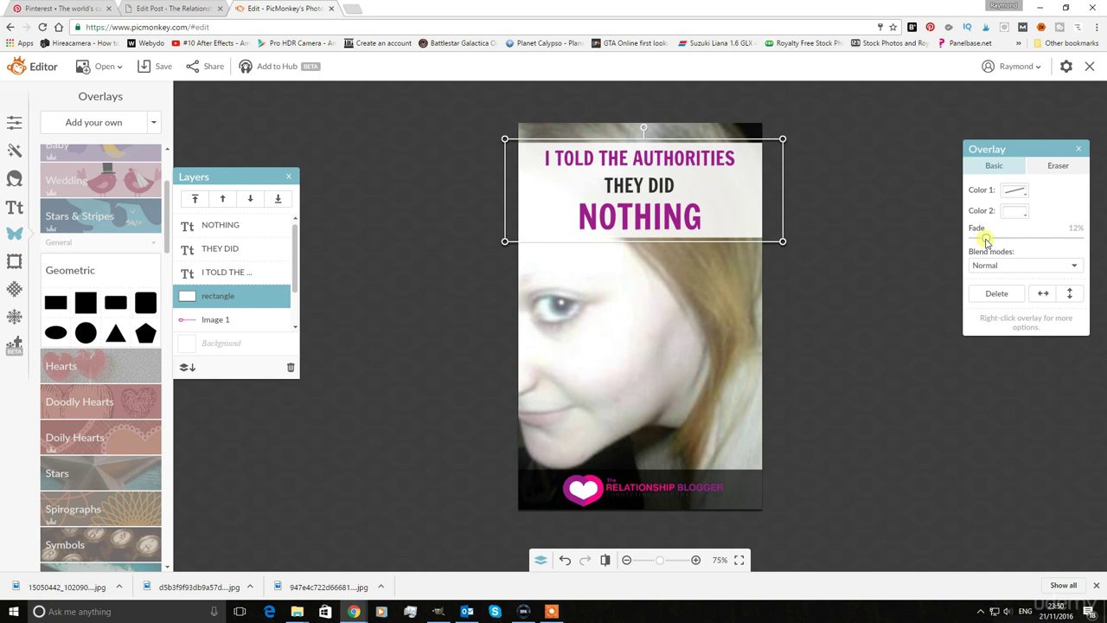
drag(986, 239, 1031, 243)
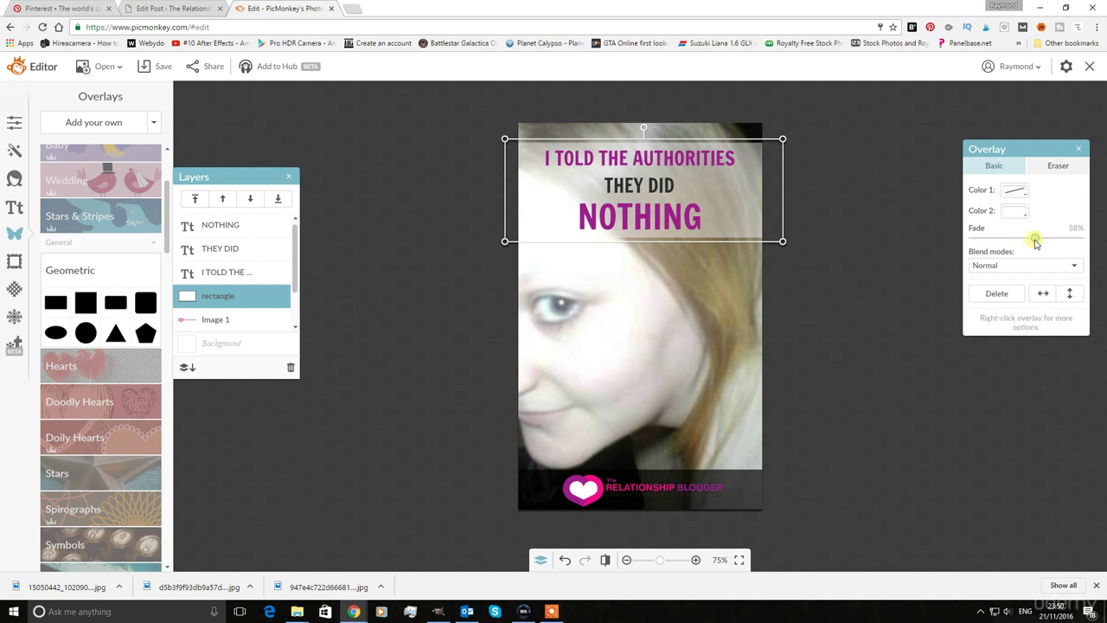
click(917, 311)
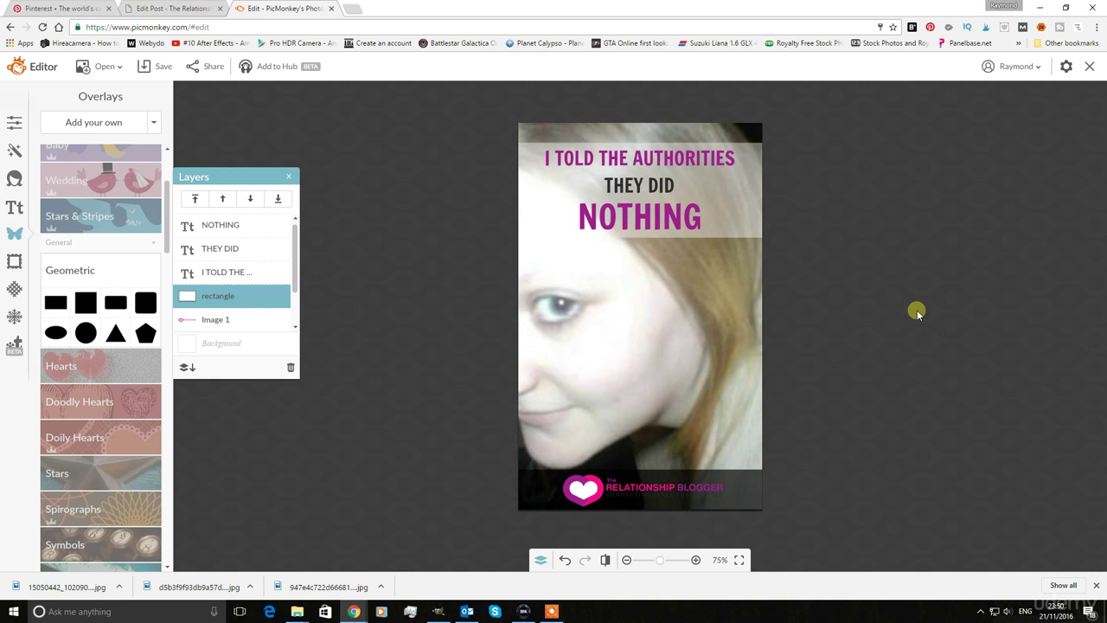
Try a 45% fade on the white rectangle behind the title, and set its fade to 79%.
click(740, 213)
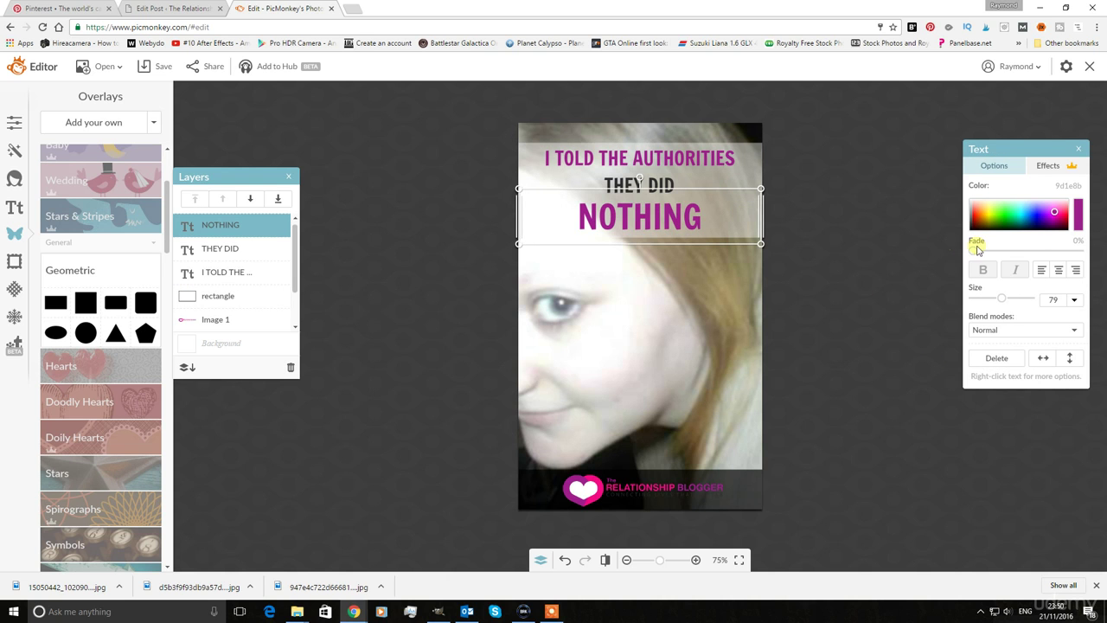
click(749, 169)
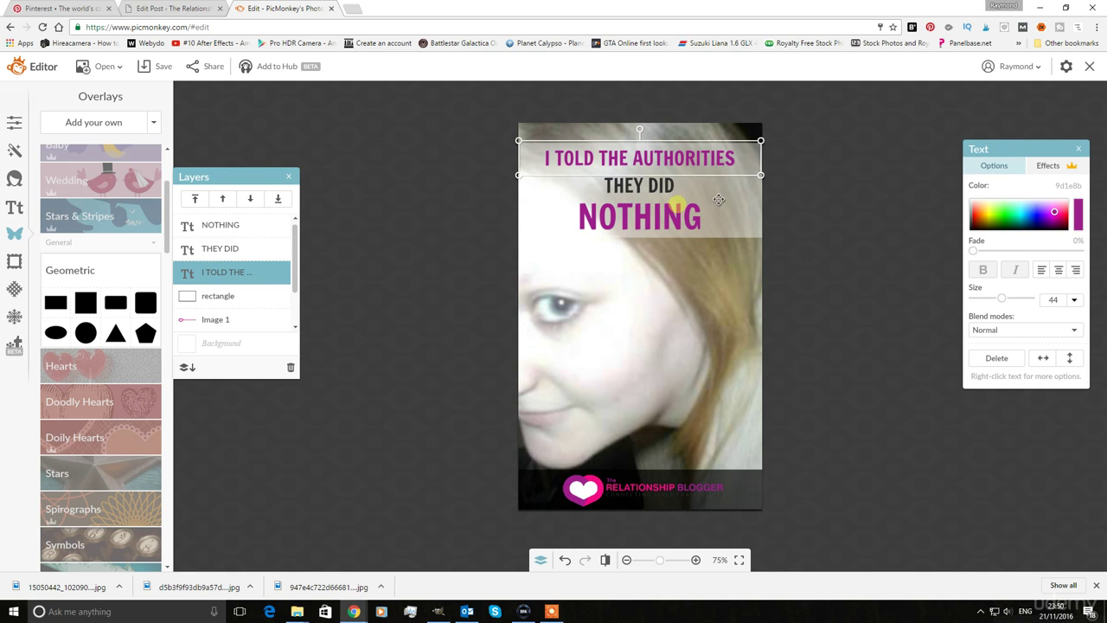
click(539, 224)
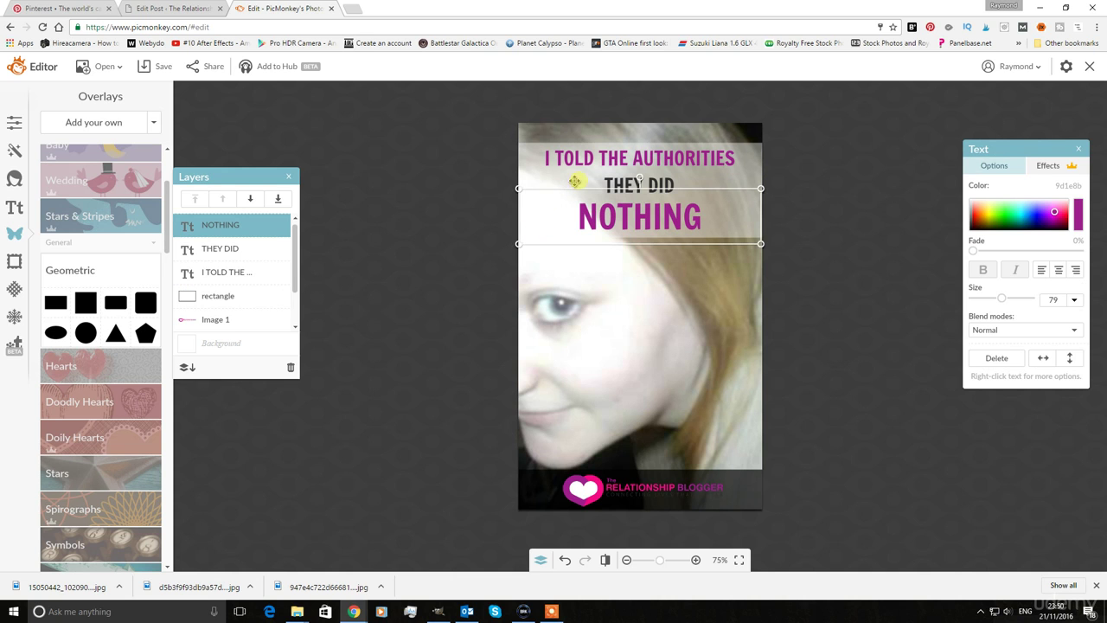
click(576, 181)
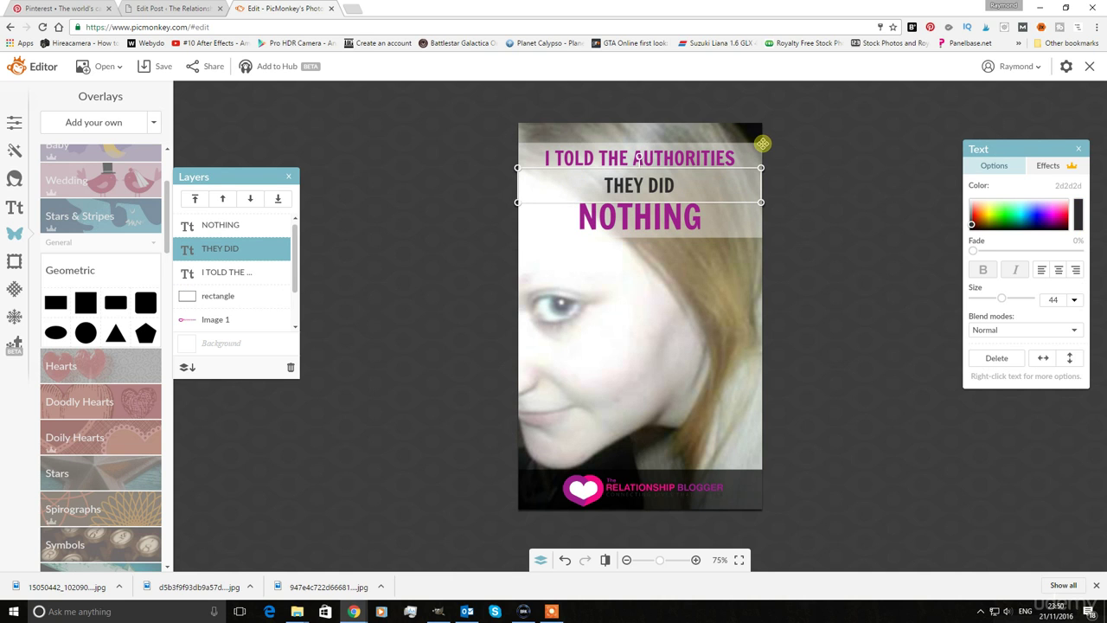
click(760, 145)
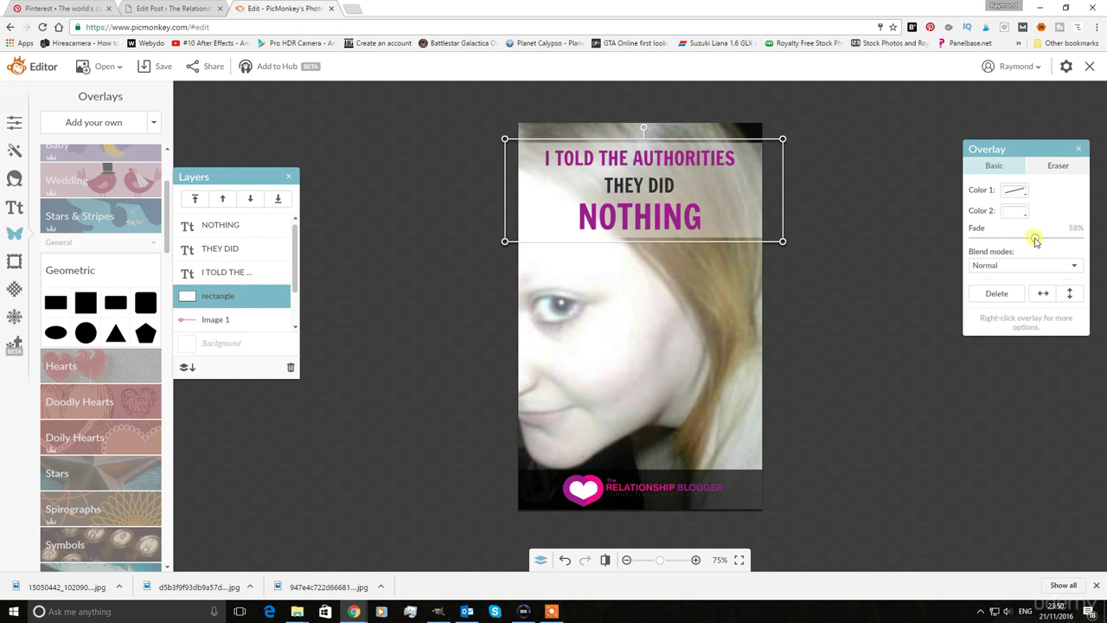
drag(1036, 241, 1019, 241)
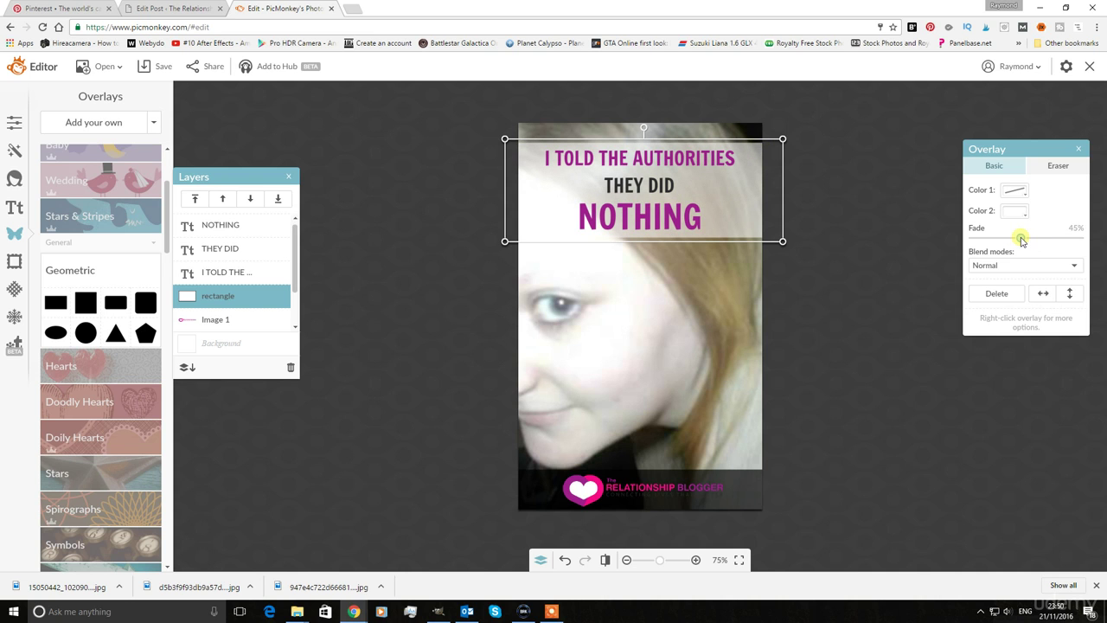
drag(1023, 239, 1058, 242)
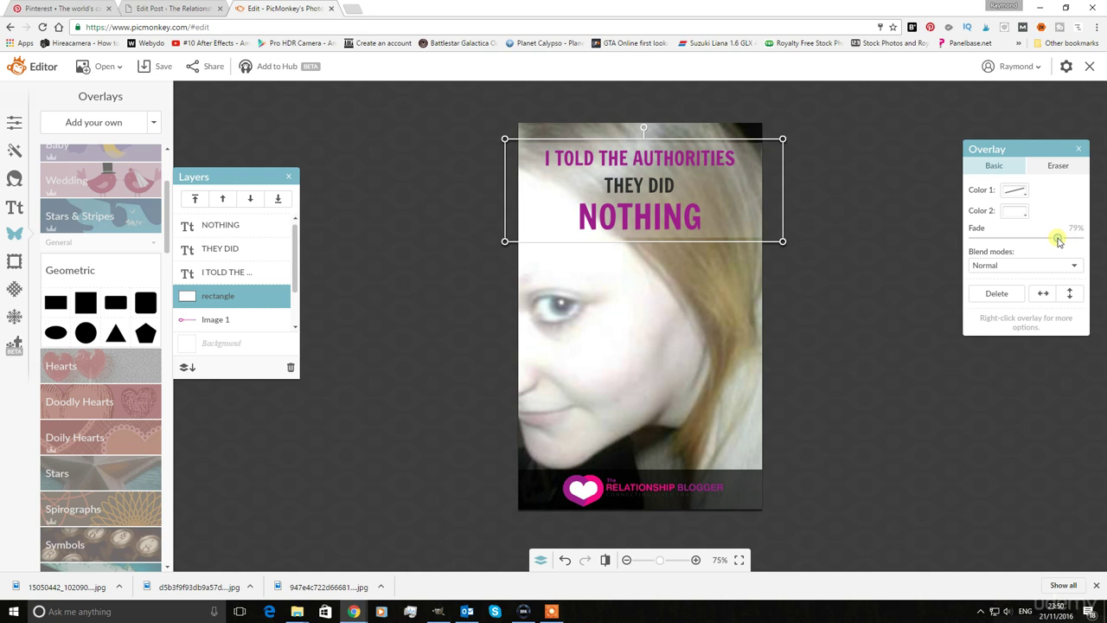
Recolour the black rectangle behind the logo with white sampled from the photo.
click(919, 328)
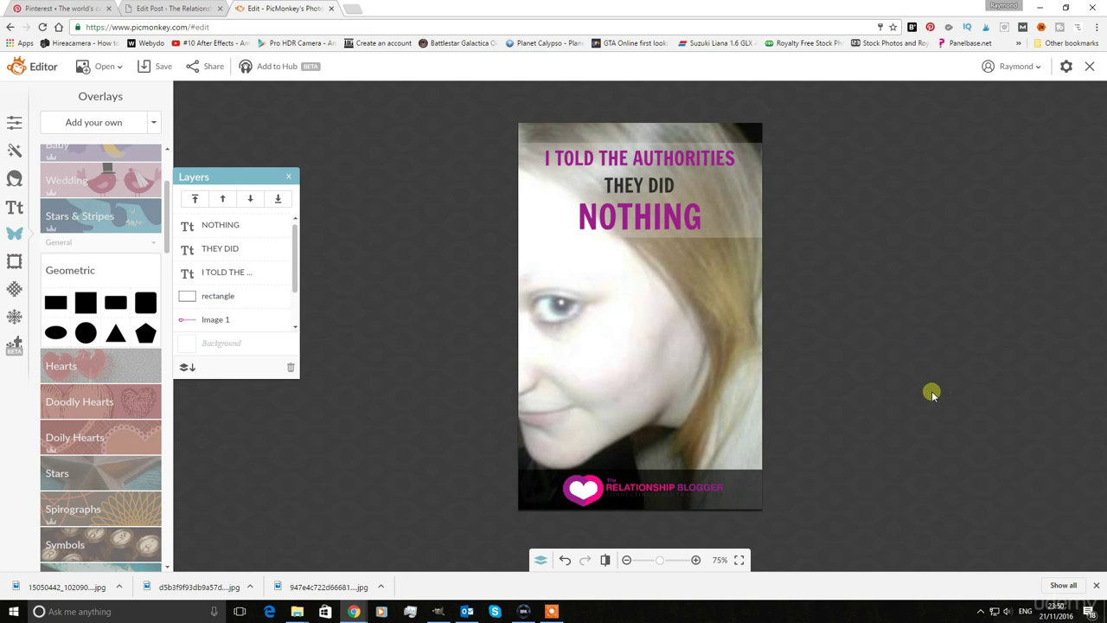
click(753, 488)
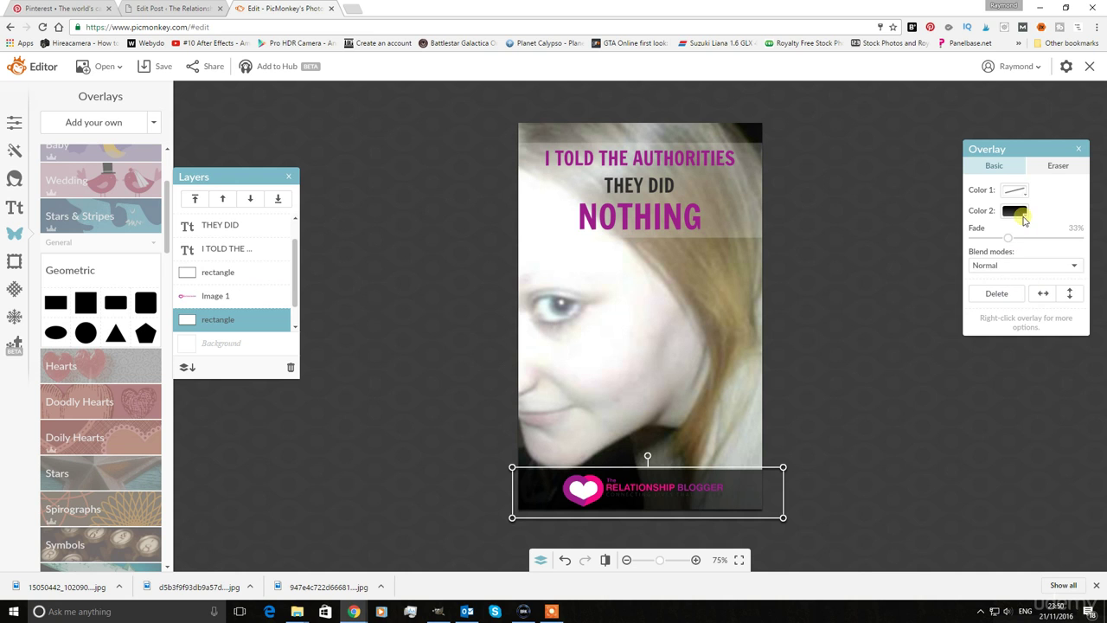
click(1017, 212)
click(1035, 351)
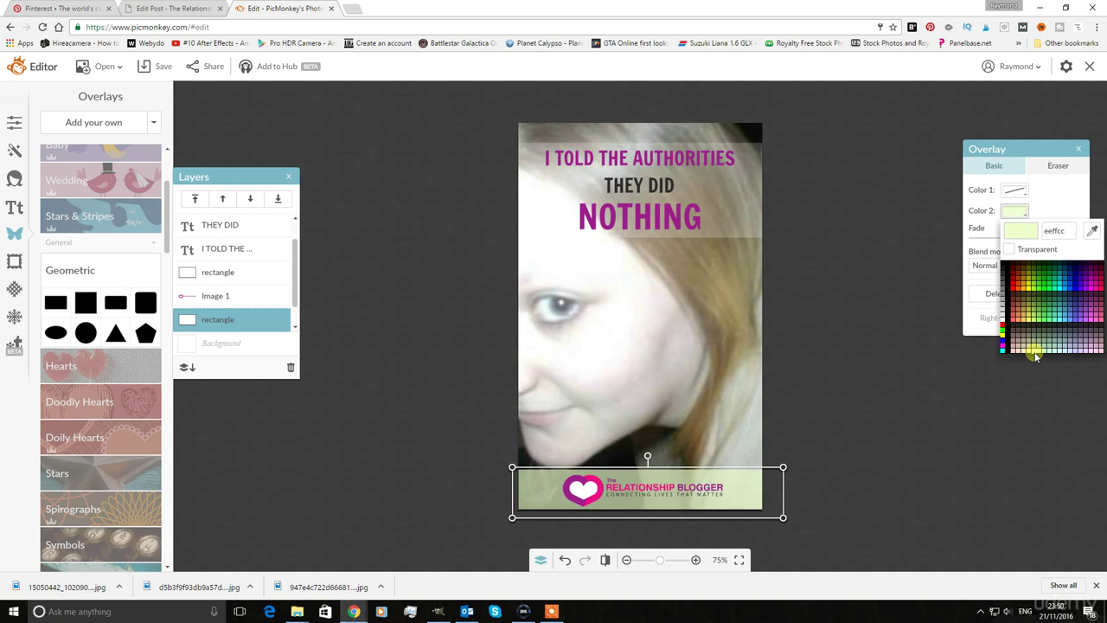
click(1050, 351)
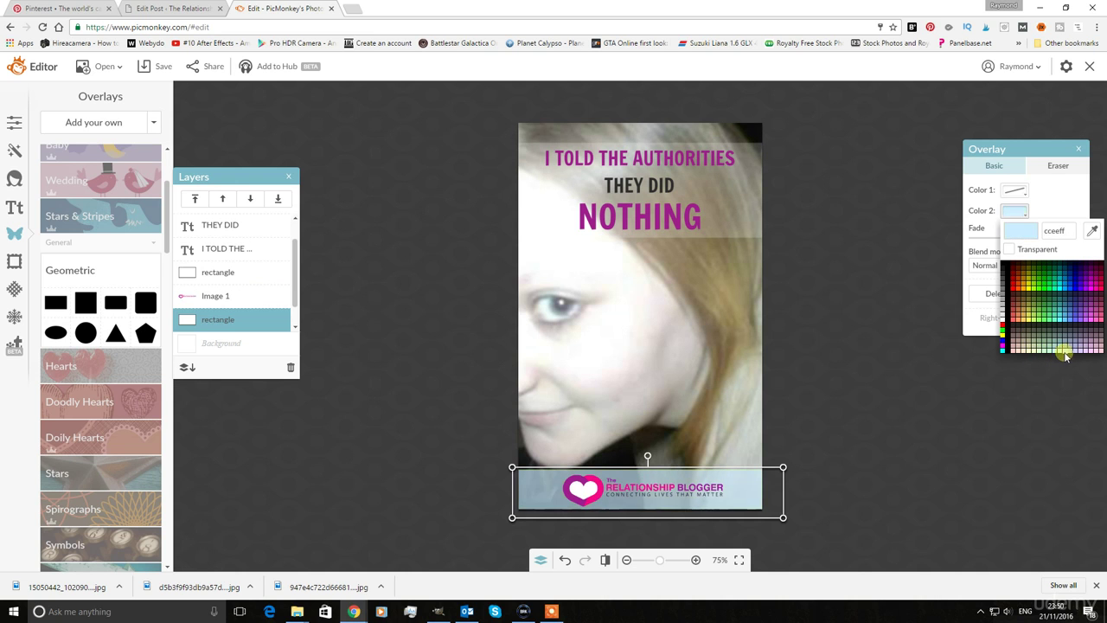
click(1092, 230)
click(619, 331)
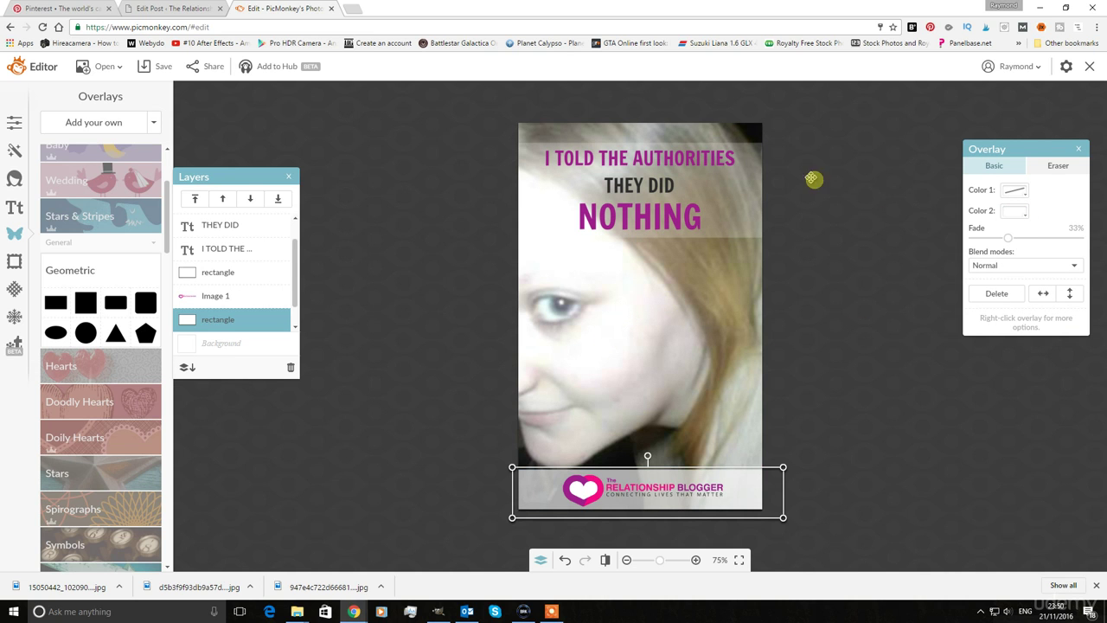
Set the logo band's fade to 79%, matching the white rectangle behind the title.
click(761, 147)
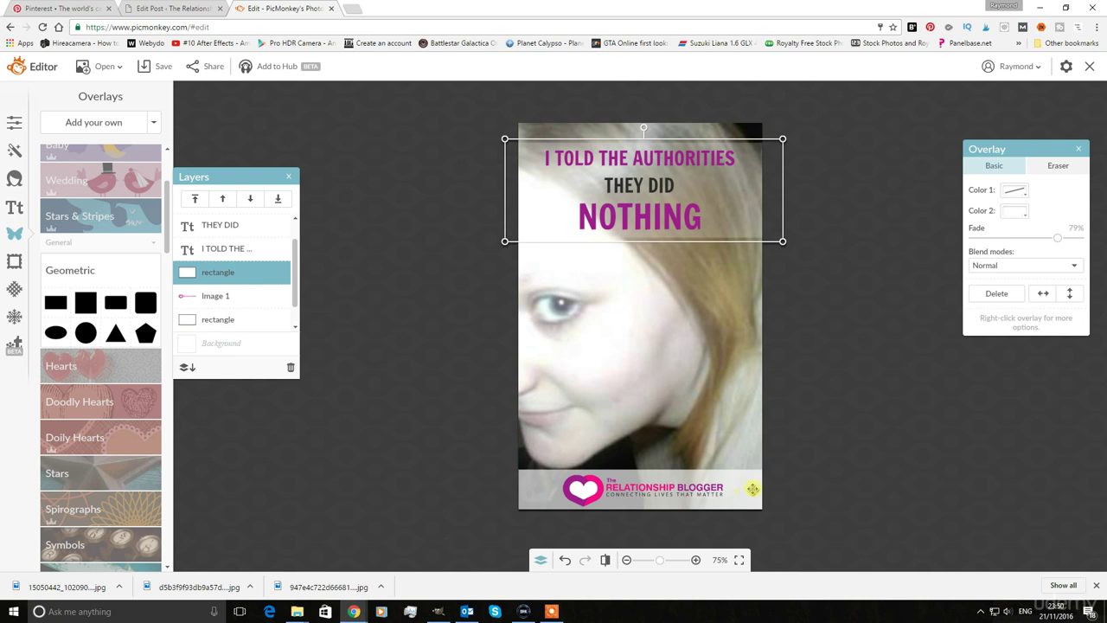
click(753, 490)
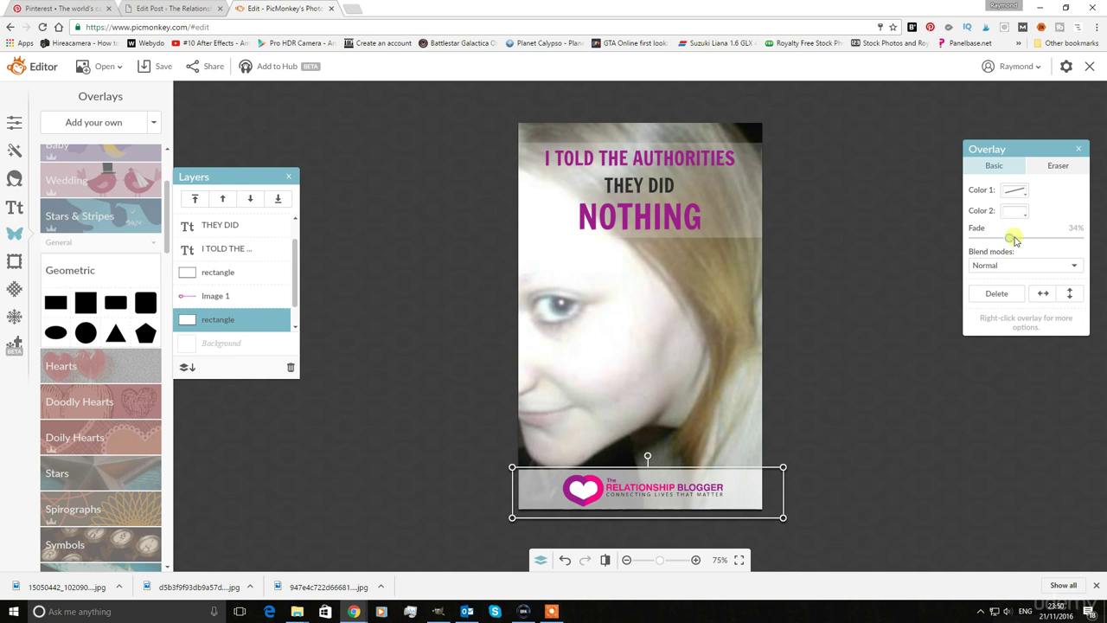
drag(1016, 242, 1054, 242)
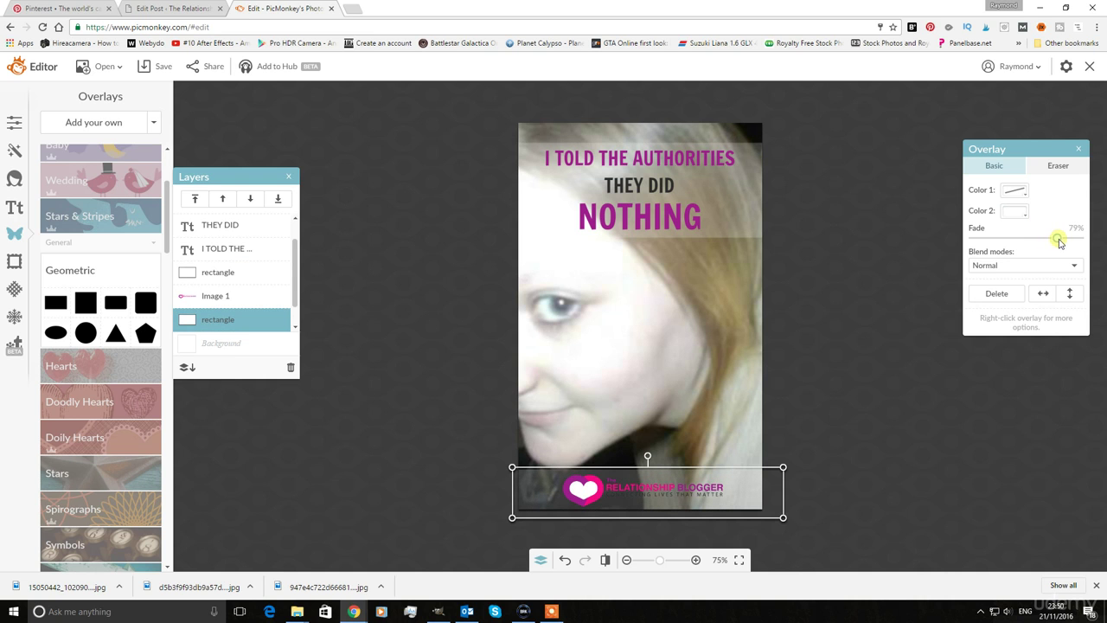
click(963, 448)
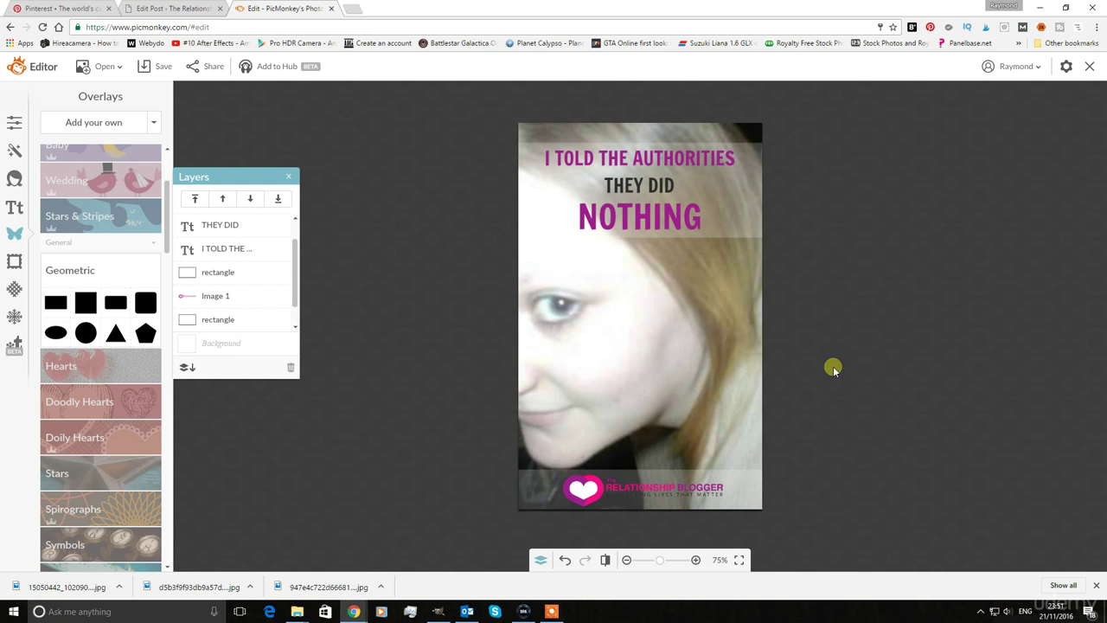
Shift "NOTHING" below the title band and raise the white title rectangle to cover the pin's upper edge.
click(734, 212)
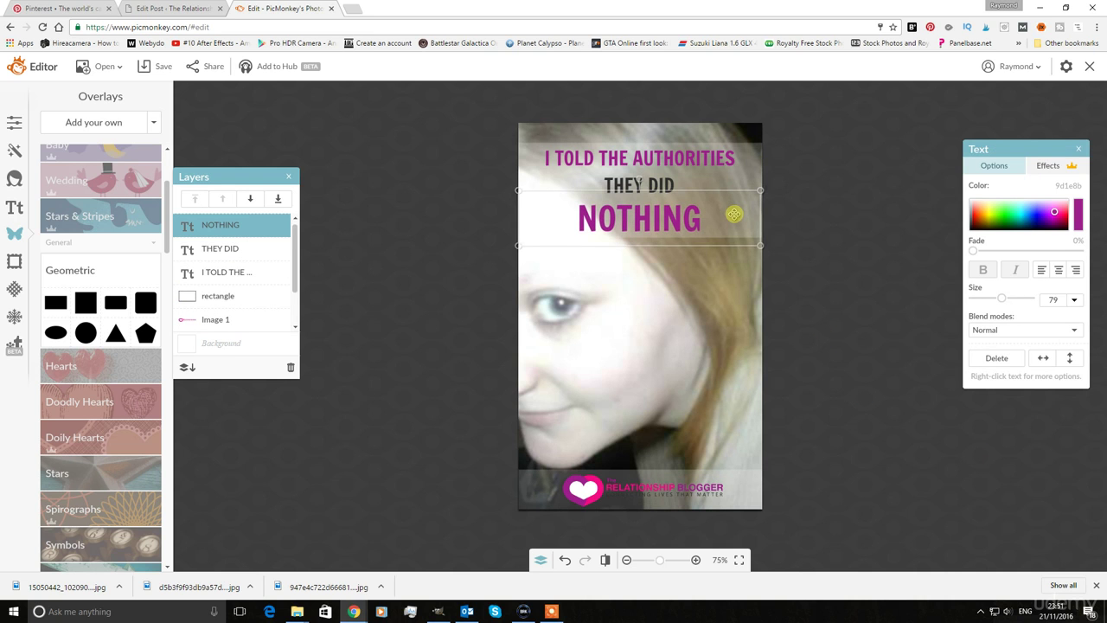
drag(736, 214, 735, 179)
click(747, 202)
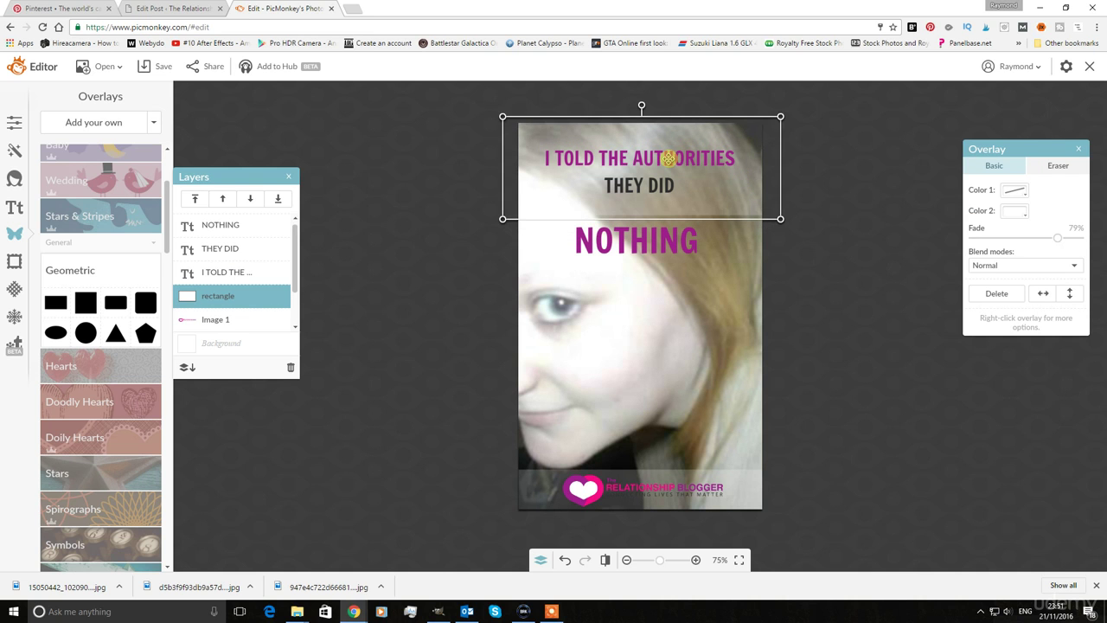
click(818, 165)
Move "I TOLD THE AUTHORITIES", "THEY DID" and "NOTHING" up so all three lines sit closely stacked on the raised band.
click(666, 157)
drag(666, 158, 665, 141)
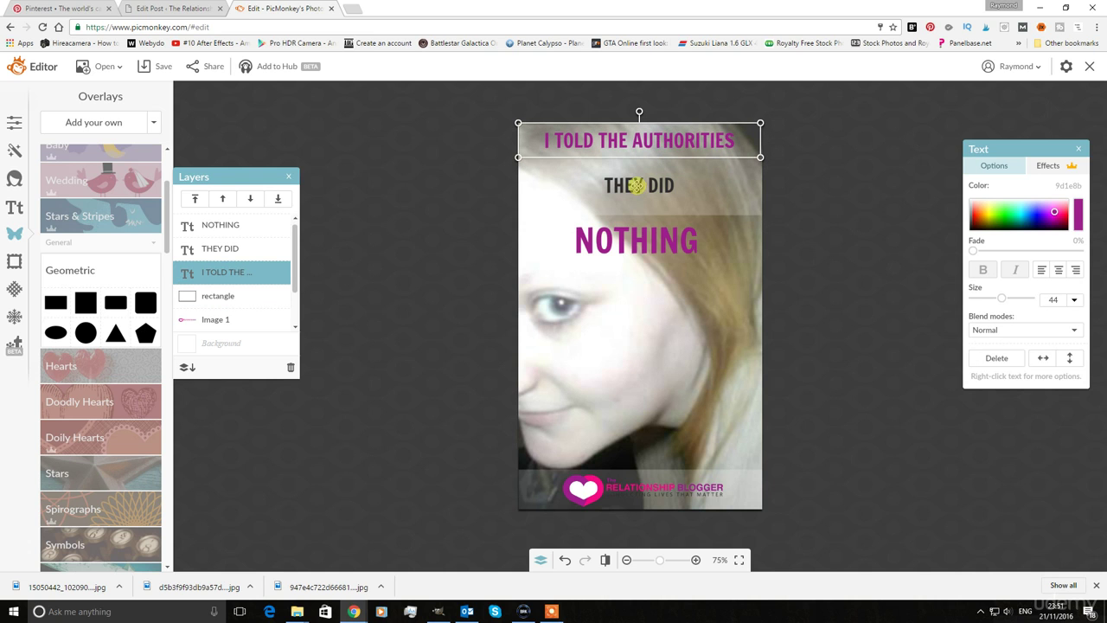
drag(637, 183, 639, 167)
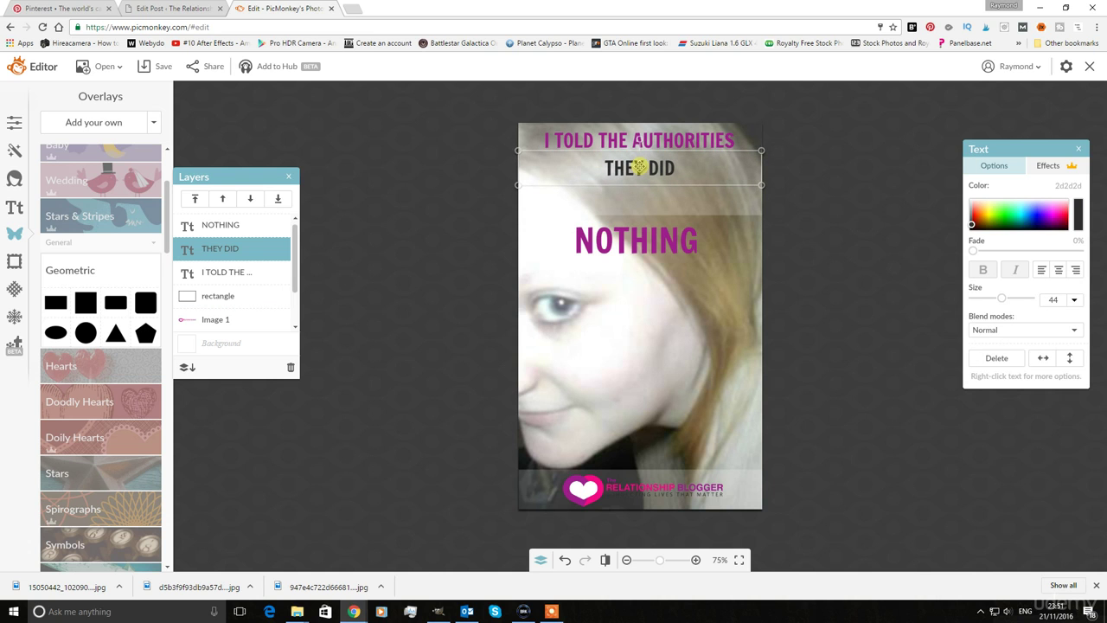
drag(636, 249, 640, 197)
drag(638, 197, 637, 199)
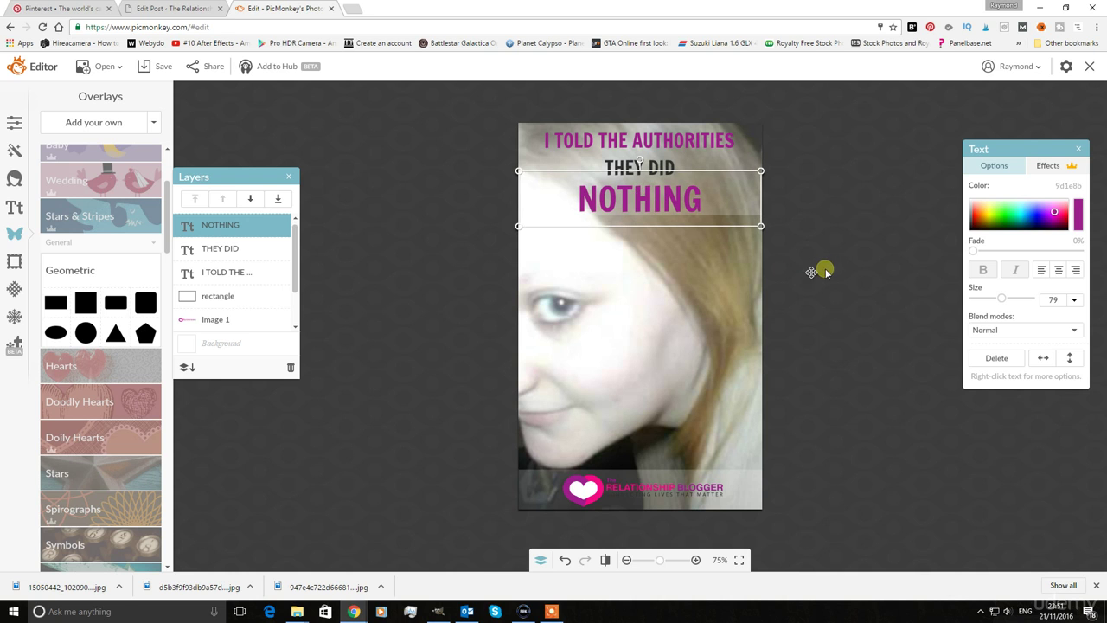
Nudge "THEY DID" slightly upward to even out the spacing between the title lines.
click(880, 297)
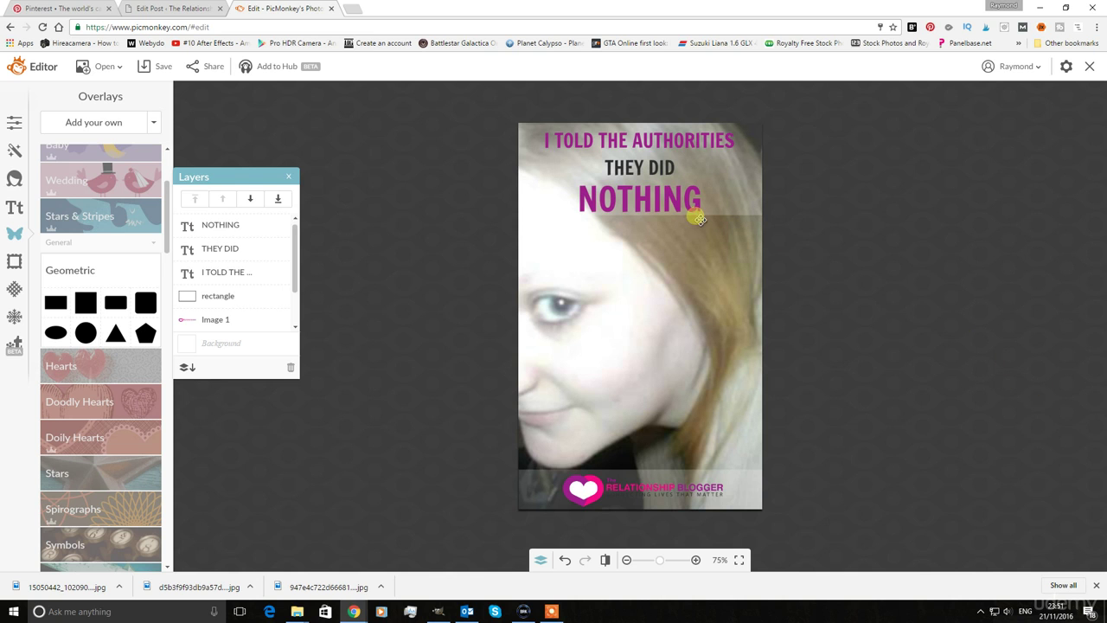
click(633, 164)
drag(631, 160, 632, 158)
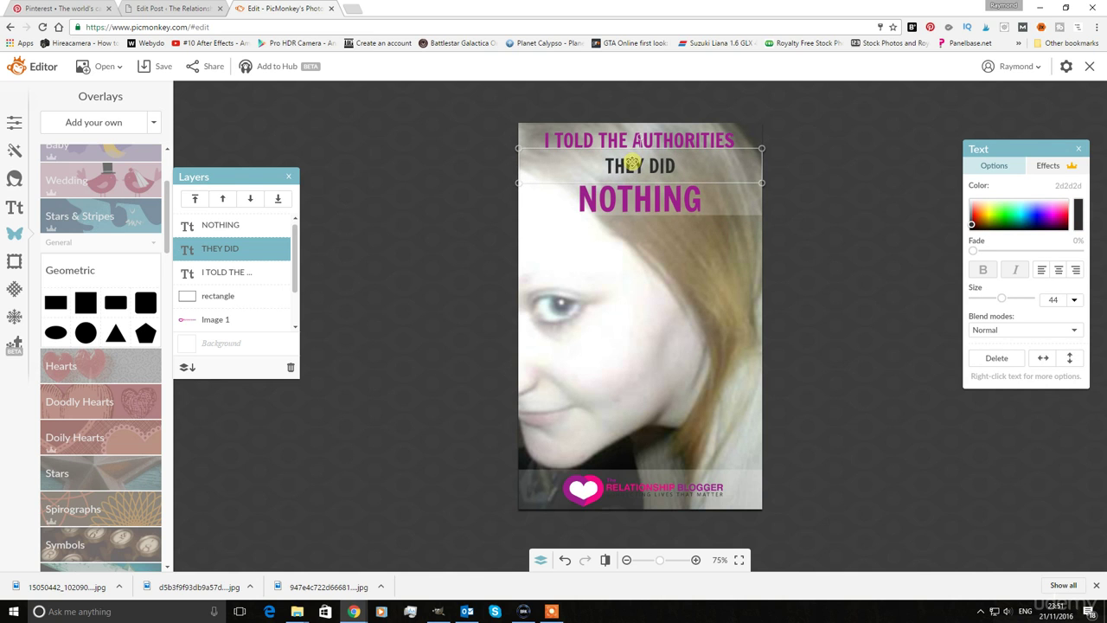
click(841, 223)
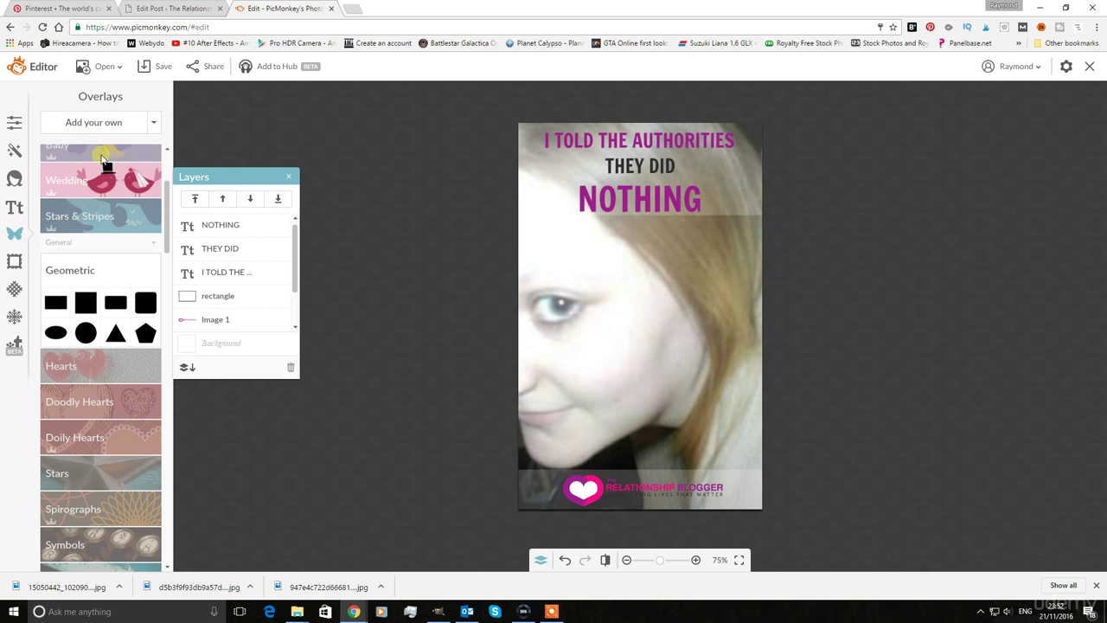
Open the save settings for the finished pin and set the JPG quality to Sean.
click(157, 75)
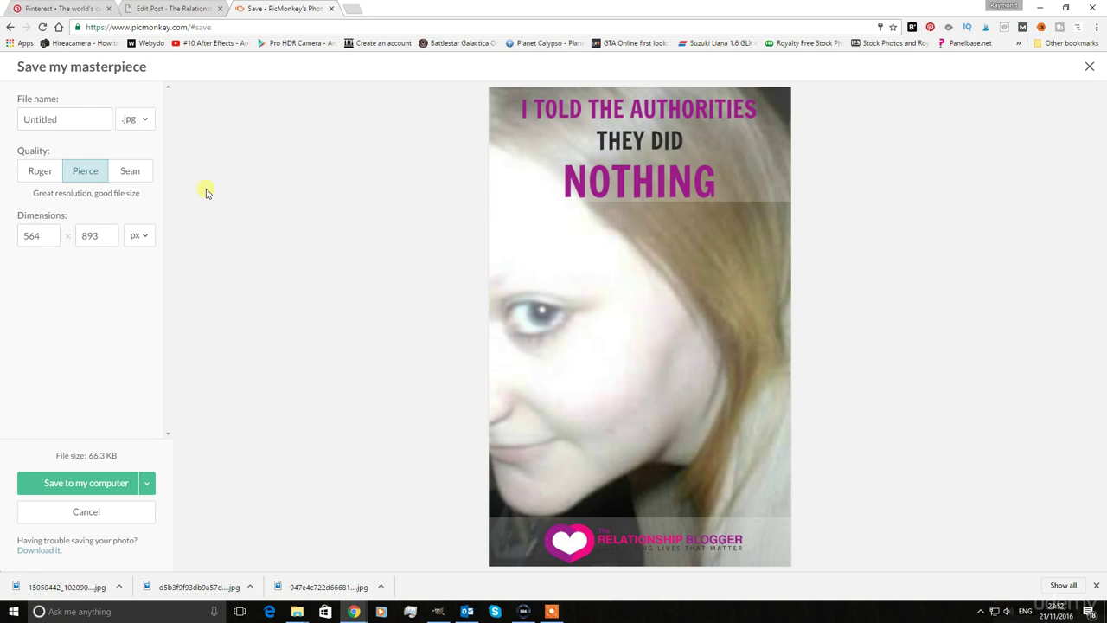
click(134, 173)
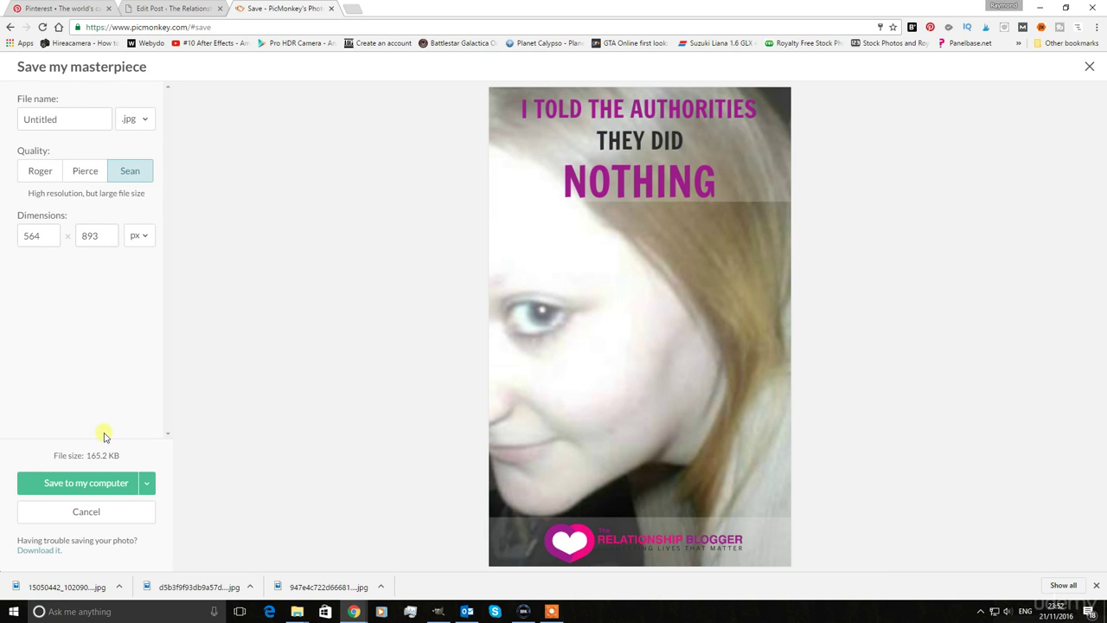
click(145, 486)
click(94, 486)
Name the file "I told the authorities. They did nothing" and save it in the Desktop's logo folder.
click(71, 121)
double_click(71, 121)
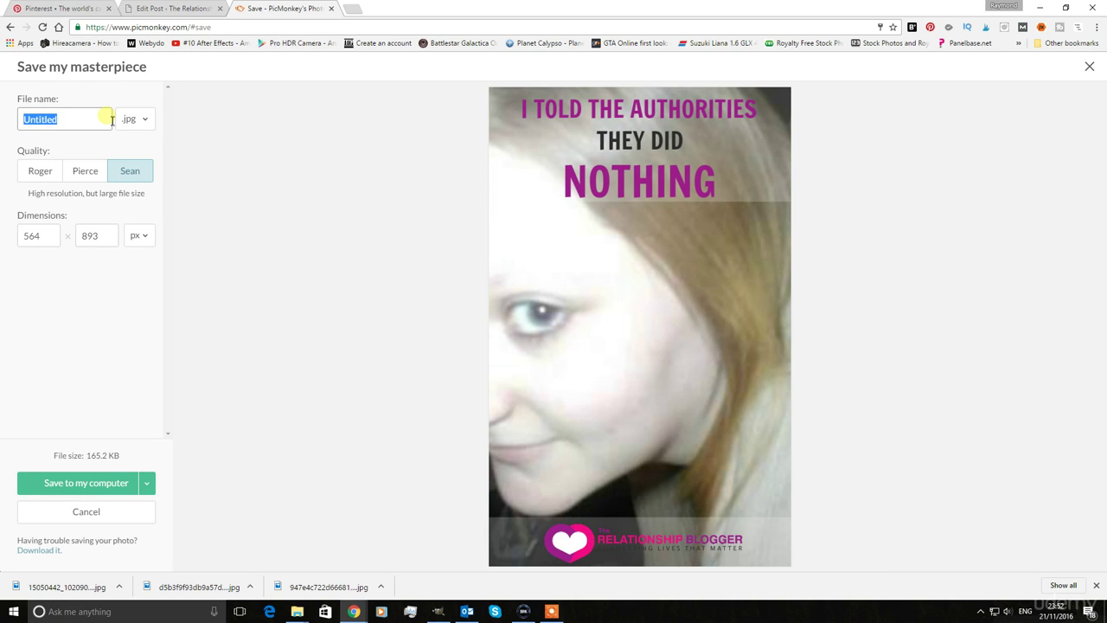
text(I TOLD THE AUTHORITI)
key(BackSpace)
key(BackSpace)
key(BackSpace)
key(BackSpace)
key(BackSpace)
key(BackSpace)
key(BackSpace)
key(BackSpace)
key(BackSpace)
key(BackSpace)
key(BackSpace)
key(BackSpace)
key(BackSpace)
key(BackSpace)
key(BackSpace)
key(BackSpace)
key(BackSpace)
key(BackSpace)
key(BackSpace)
text(told the authorities. They did)
text( nothing)
click(90, 486)
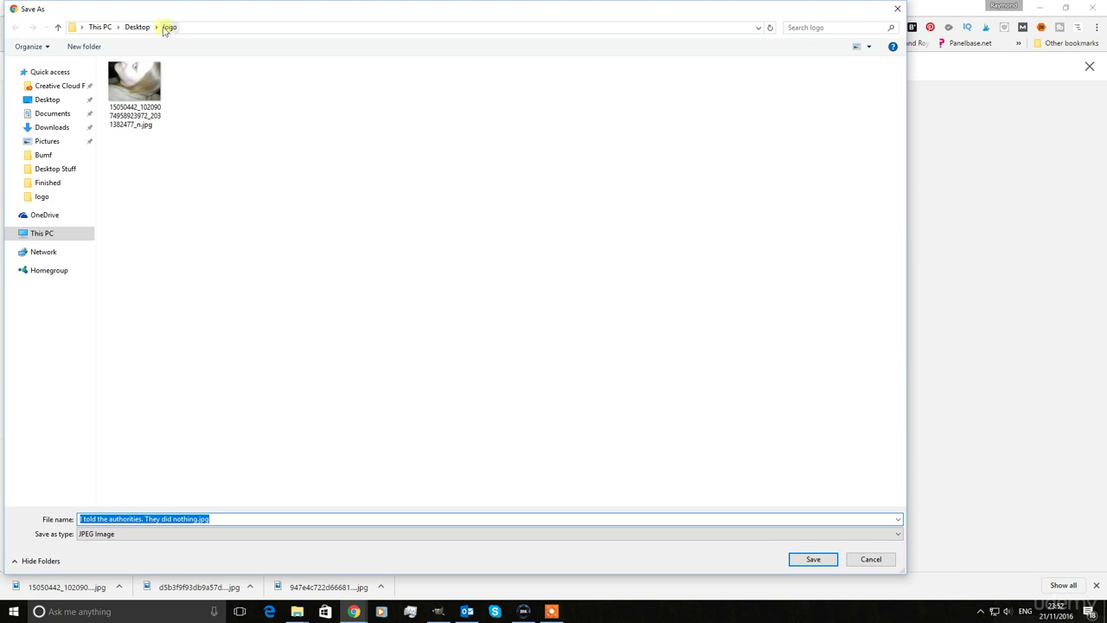
click(812, 559)
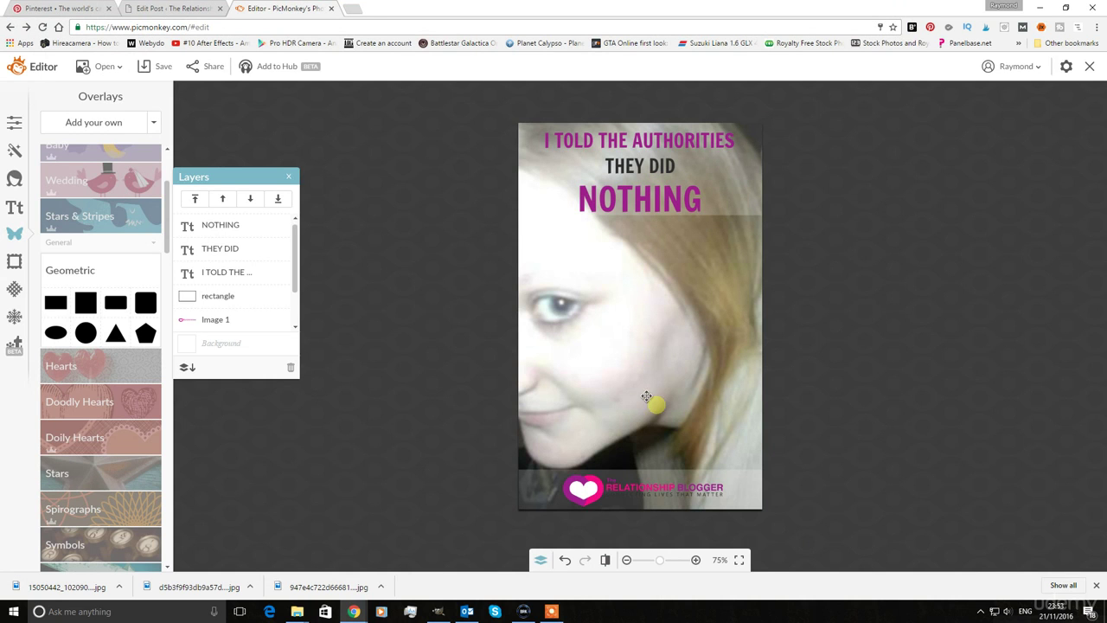
Switch to the WordPress post editor and add an empty paragraph after the closing bold quote.
click(173, 10)
scroll(661, 281, down, 4)
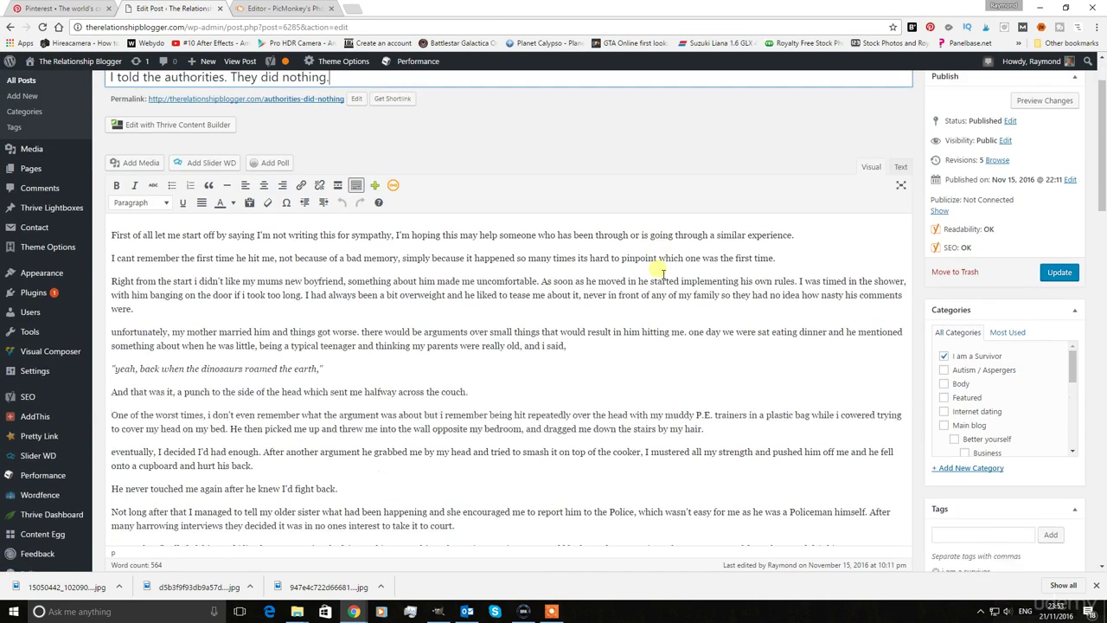
click(899, 416)
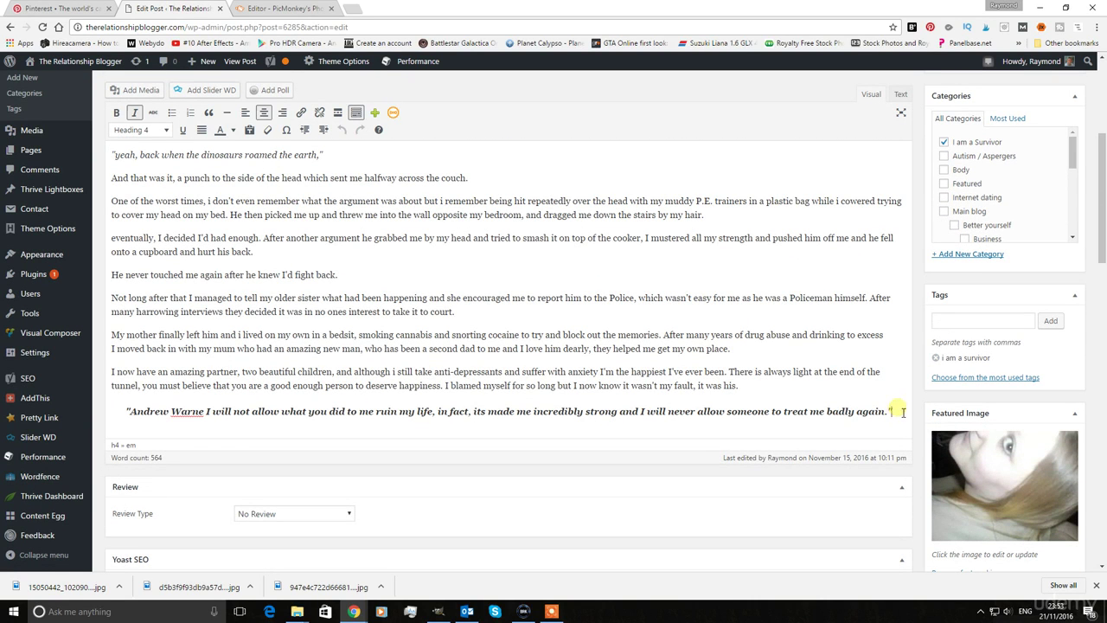
key(Return)
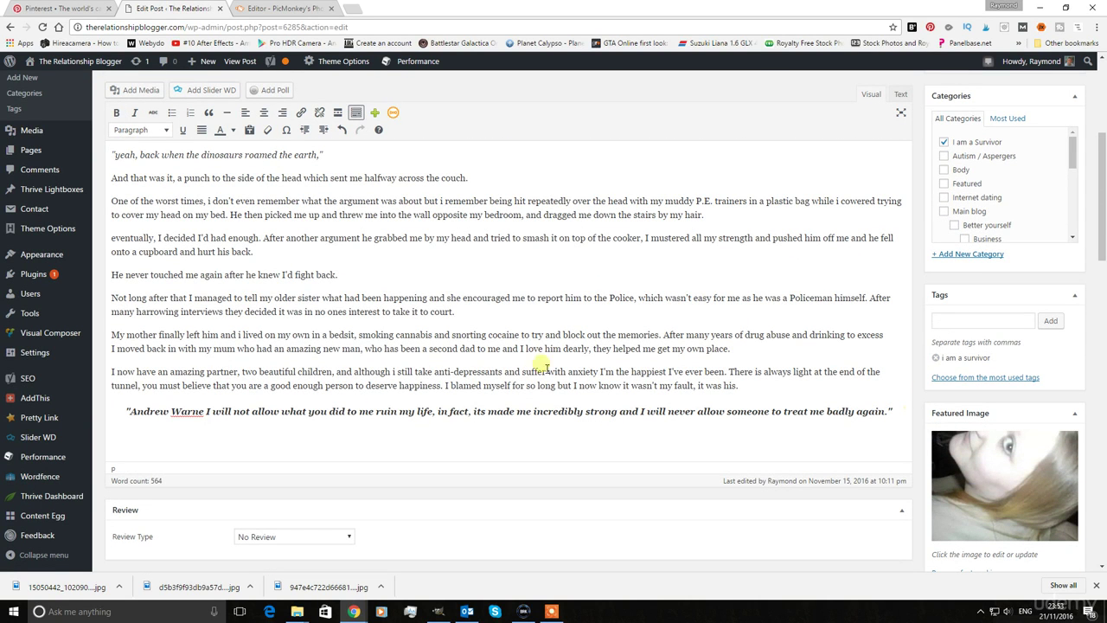
Upload the saved pin "I told the authorities. They did nothing.jpg" to the post's media library.
click(128, 91)
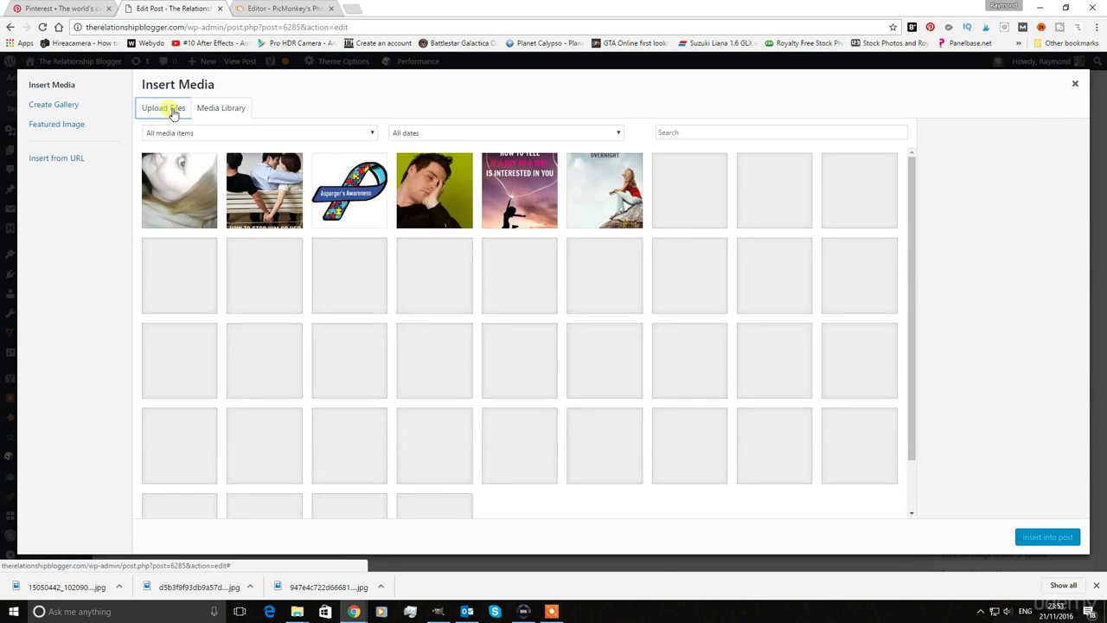
click(173, 110)
click(621, 299)
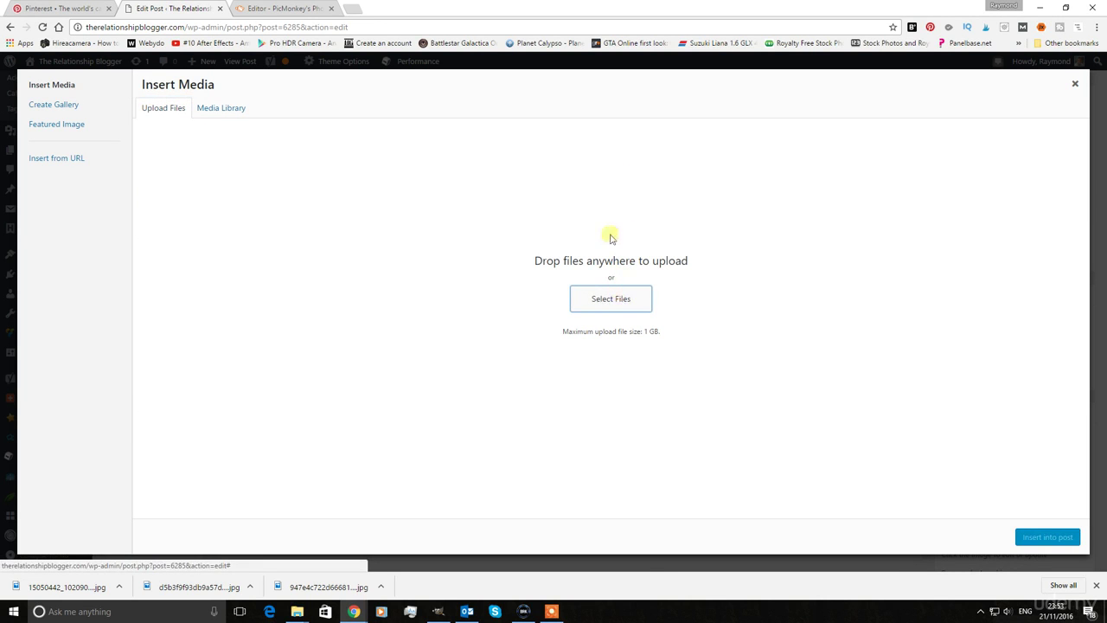
double_click(201, 102)
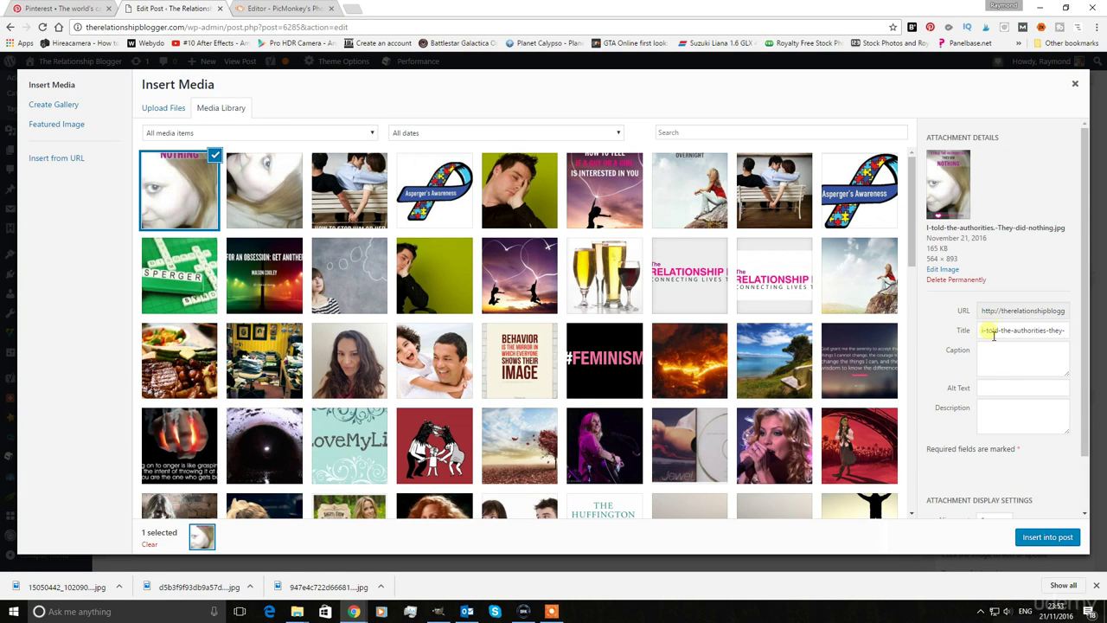
Enter "i told the authorities, they did nothing" as the uploaded pin's alt text.
click(1038, 385)
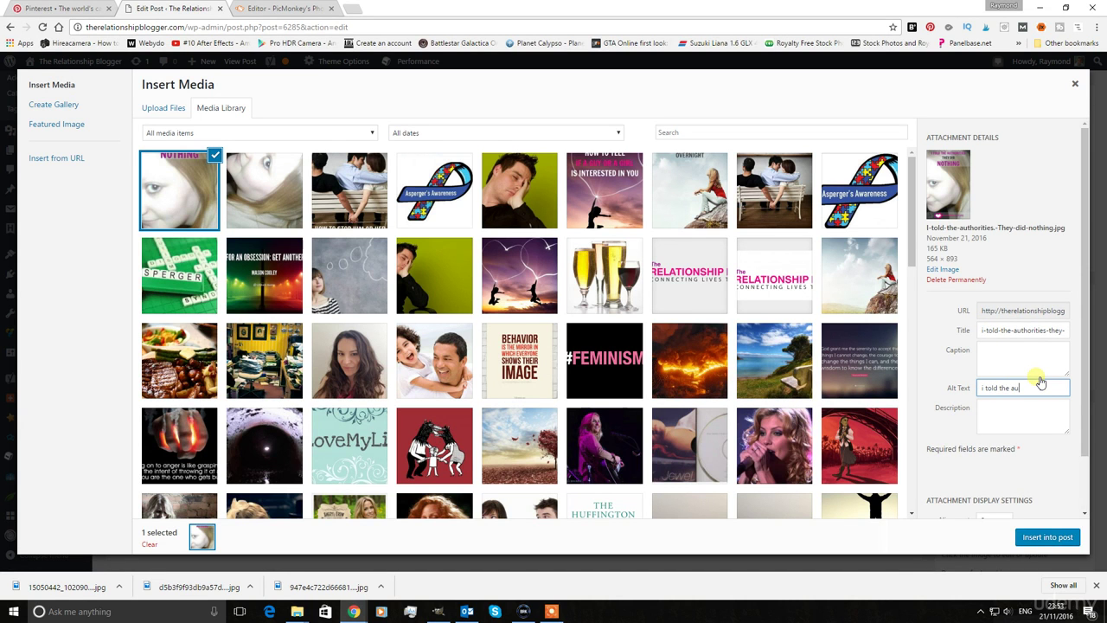
text(i told the authoriti)
text(es, they did nothing)
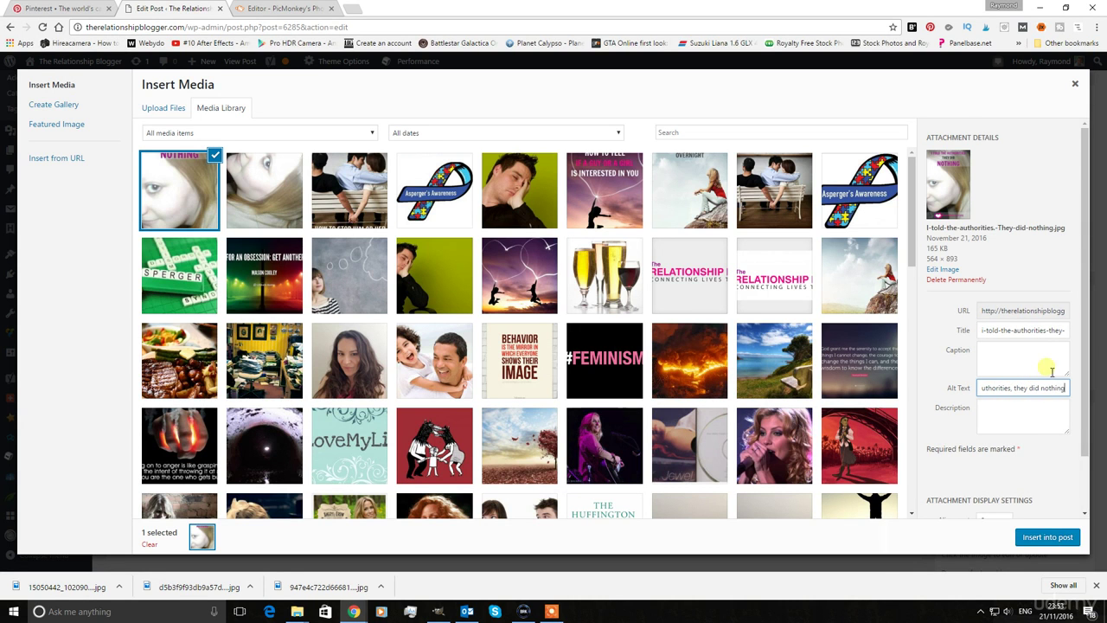
Insert the pin below the closing quote at full size, 564 × 893, and check it in the post.
scroll(1040, 380, down, 2)
click(1034, 496)
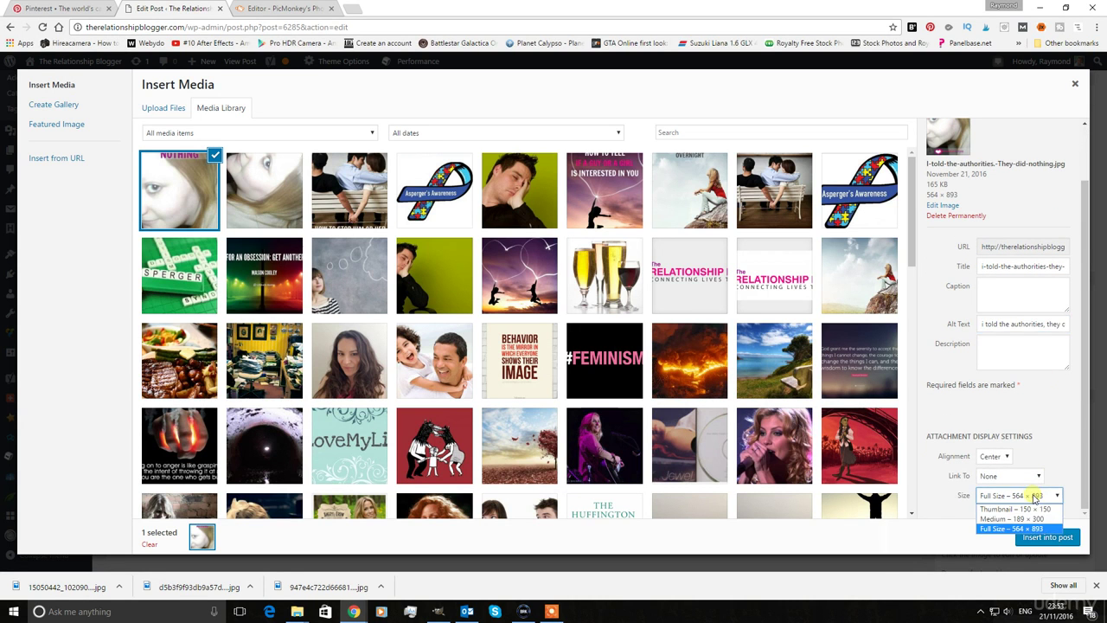
click(1034, 496)
click(1050, 540)
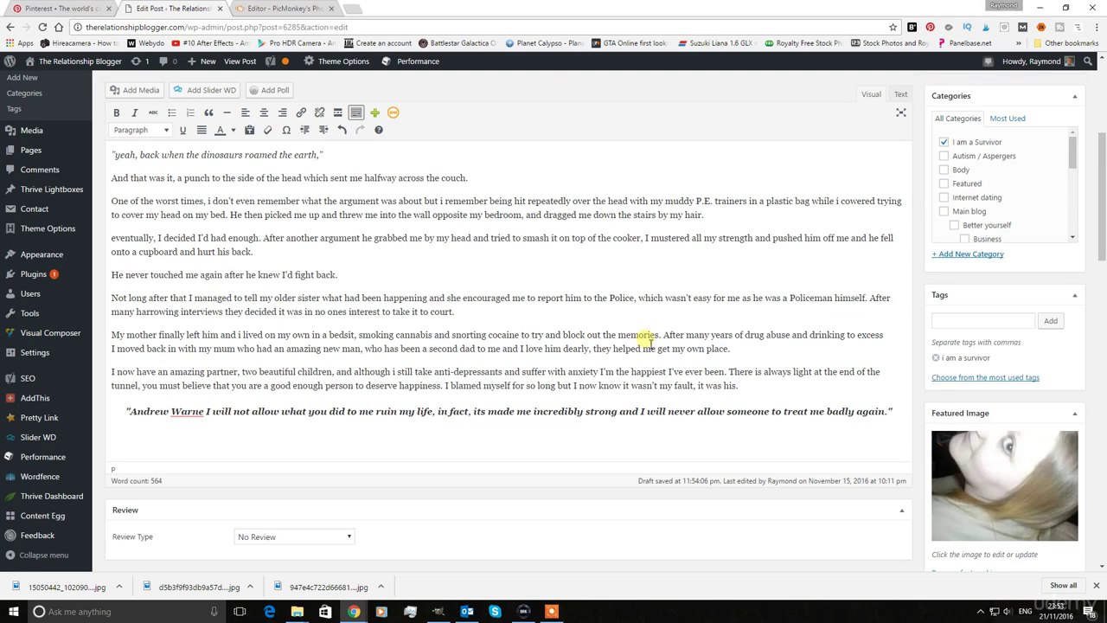
scroll(727, 346, down, 2)
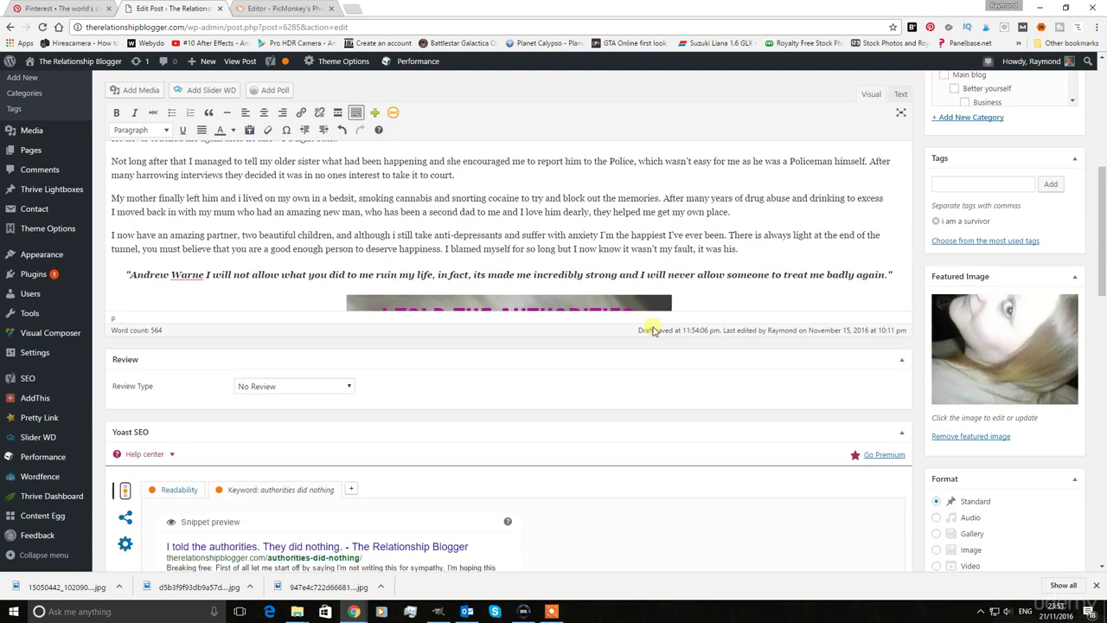
scroll(536, 402, down, 3)
scroll(553, 397, up, 3)
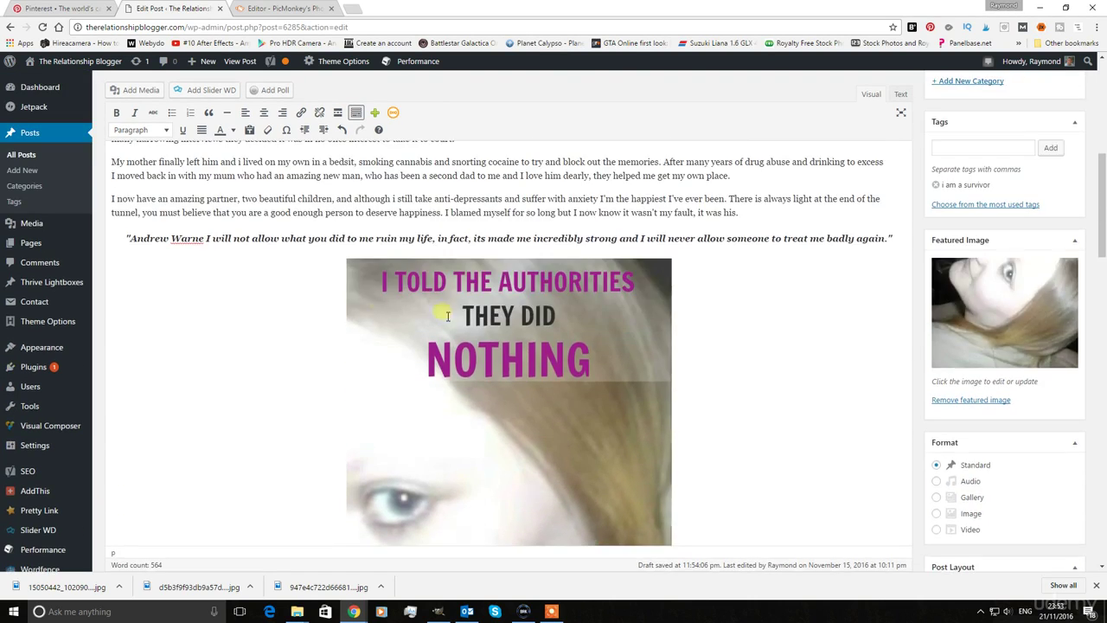
scroll(610, 380, up, 2)
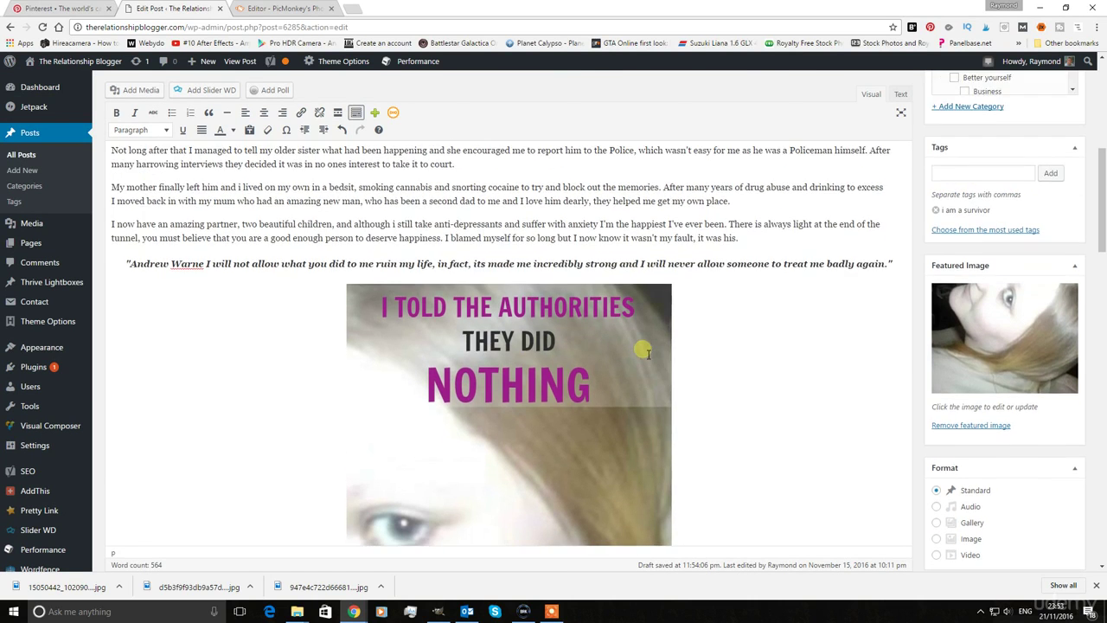
In the post's HTML source, wrap the pin's img tag in <div style="display:none;"> and </div> to hide the image.
scroll(650, 351, up, 1)
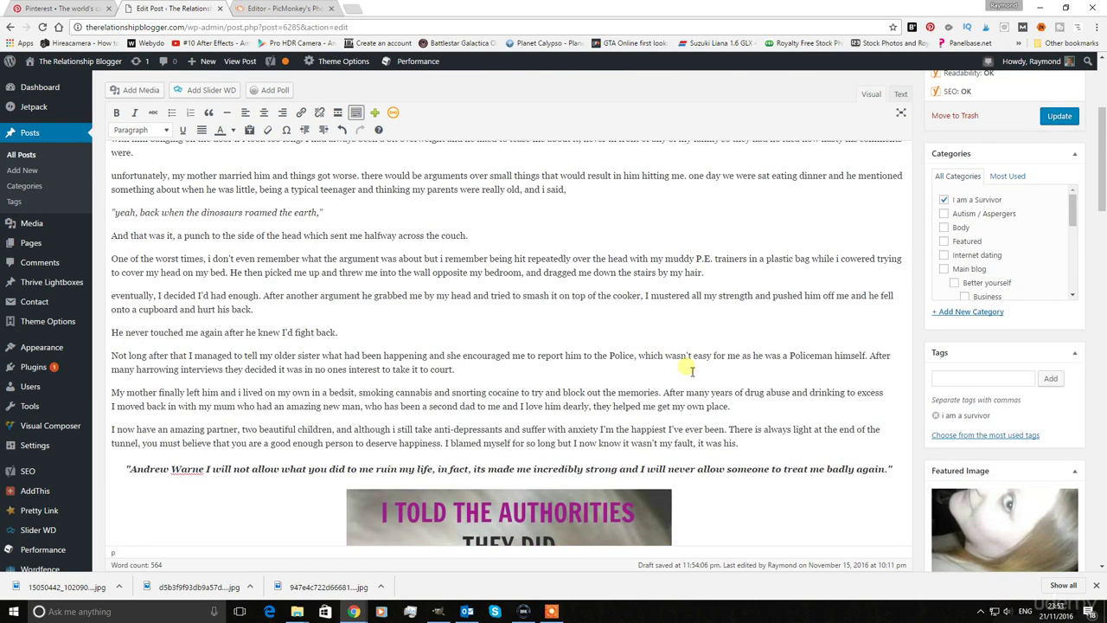
scroll(692, 363, up, 1)
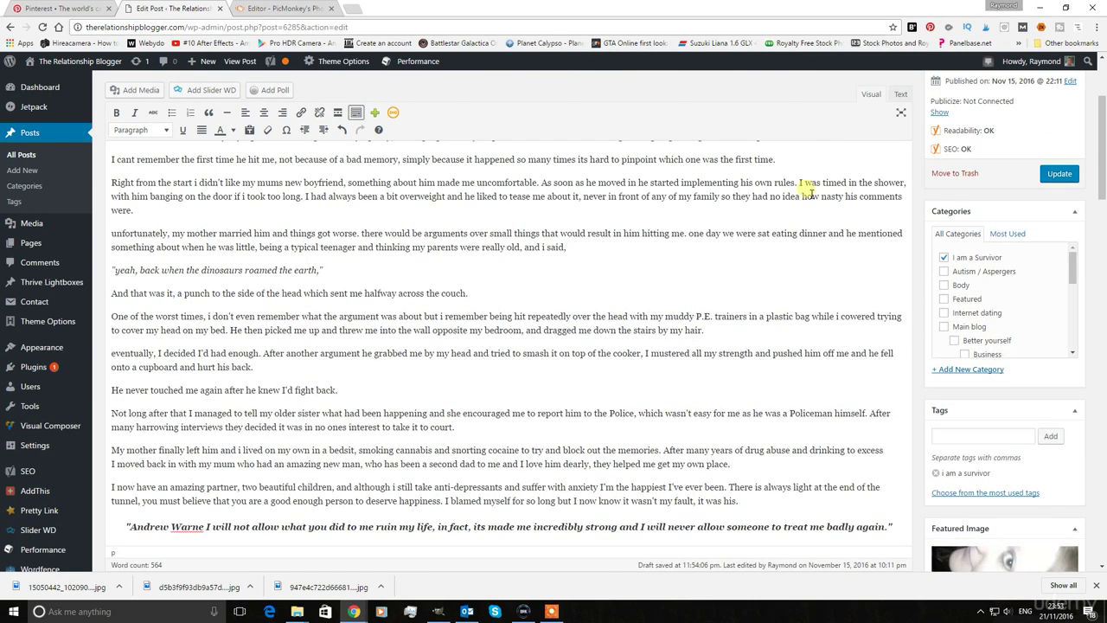
click(900, 93)
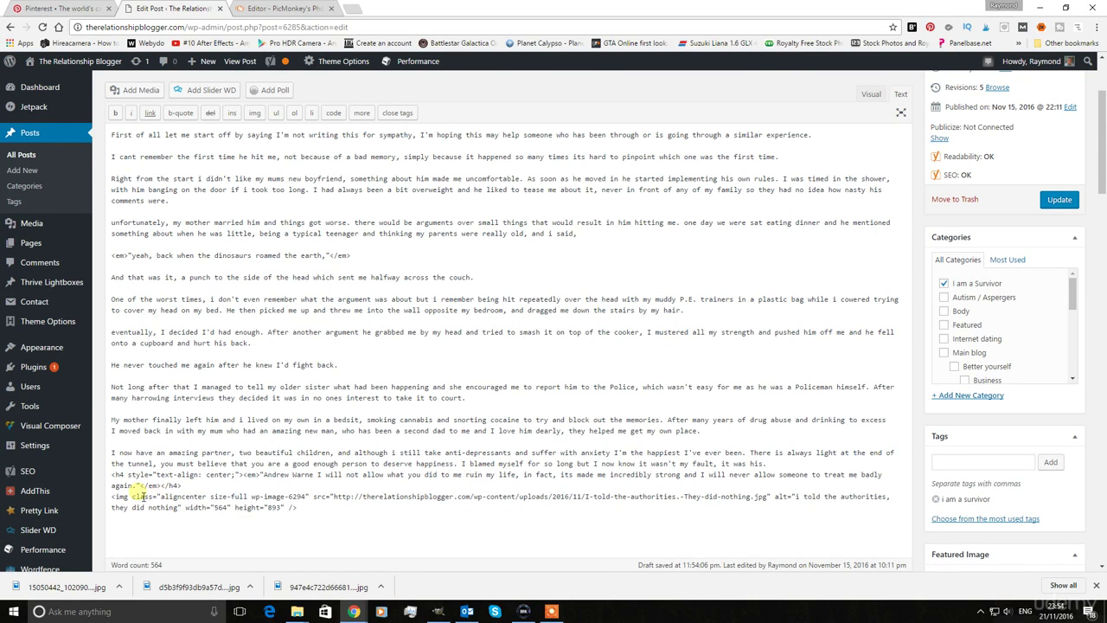
click(118, 499)
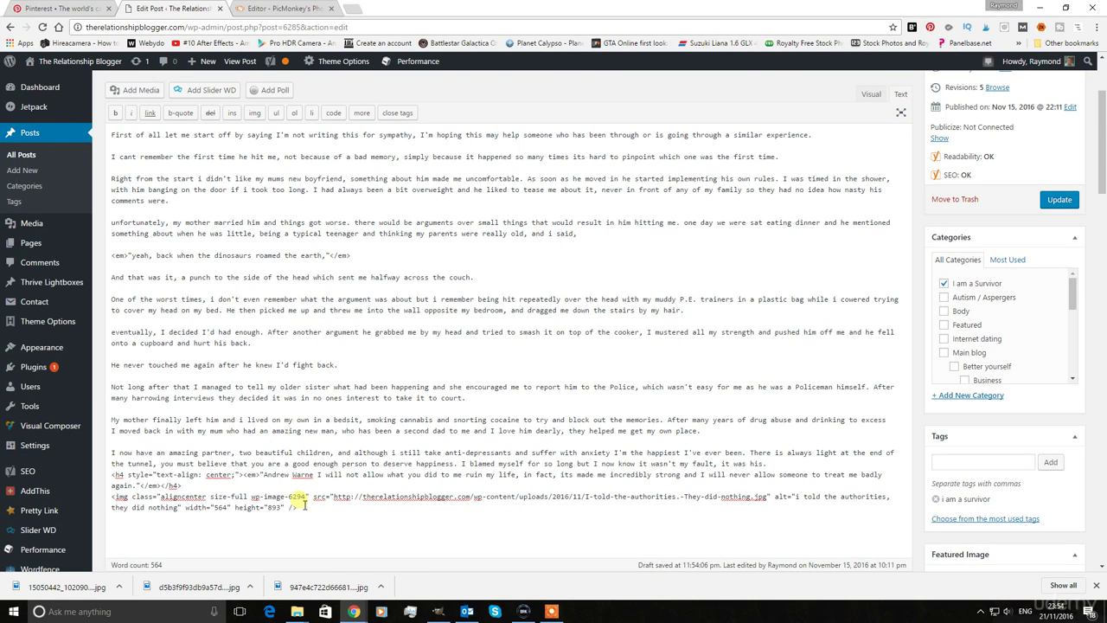
text(<)
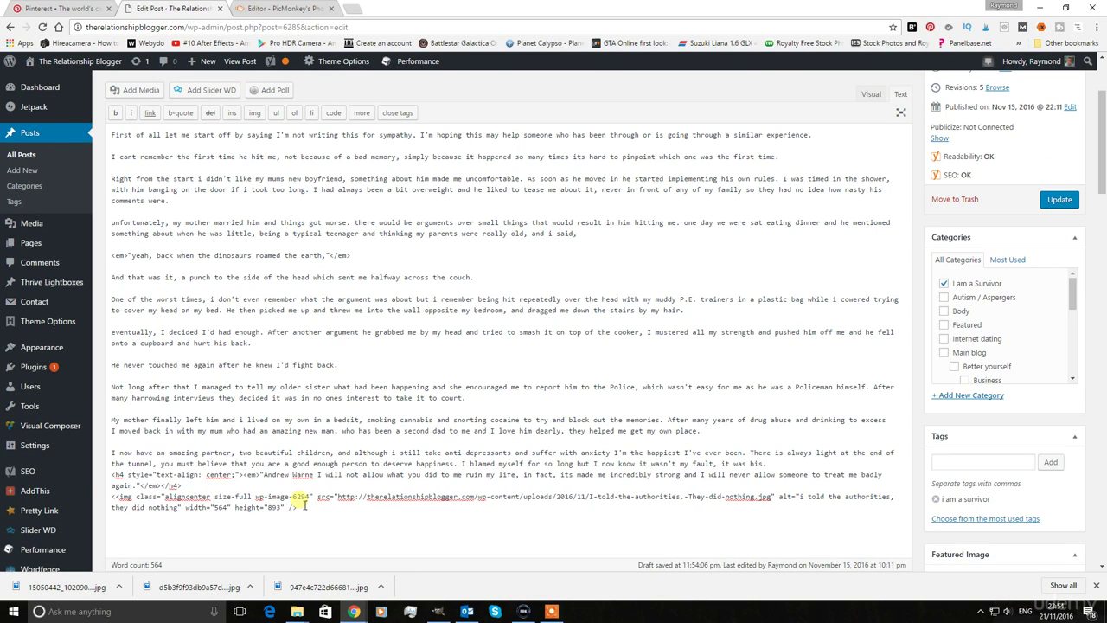
text(div sty)
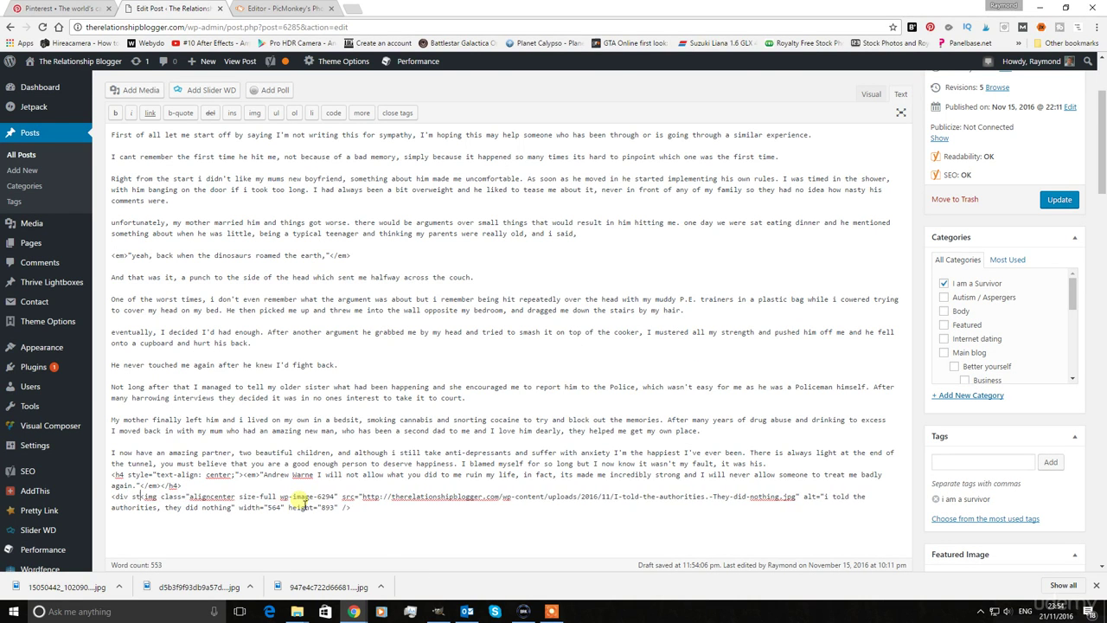
text(le="display)
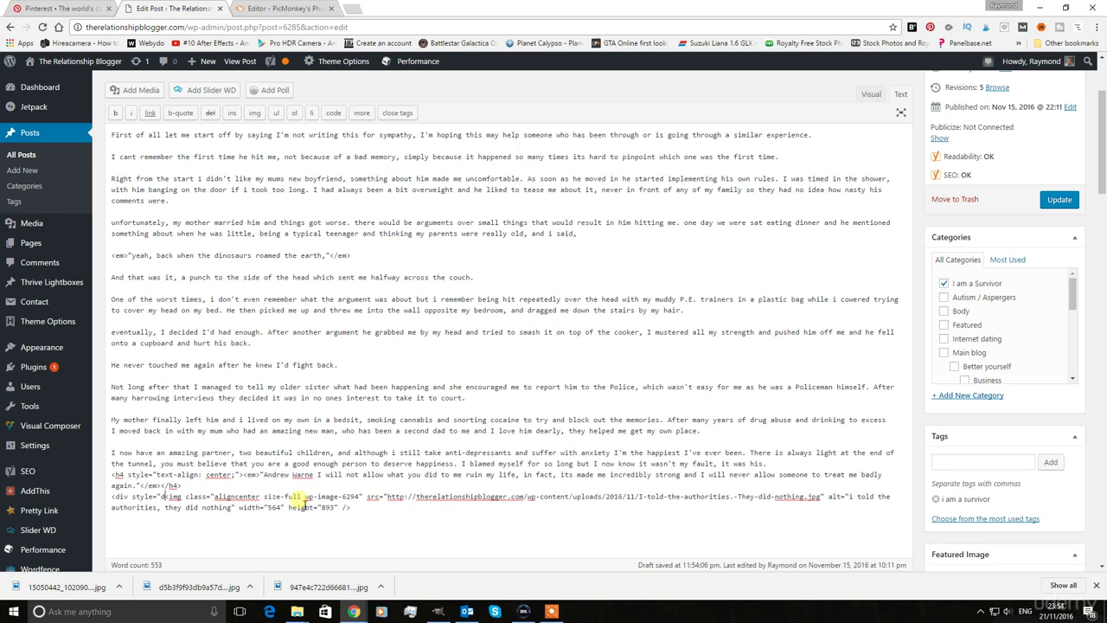
text(:)
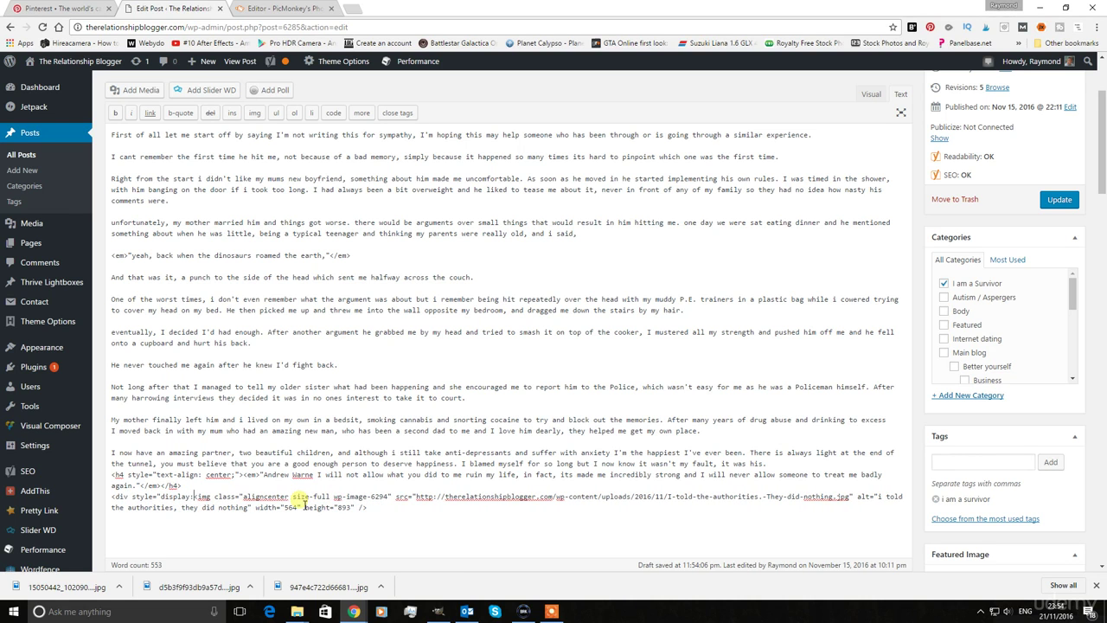
text(none)
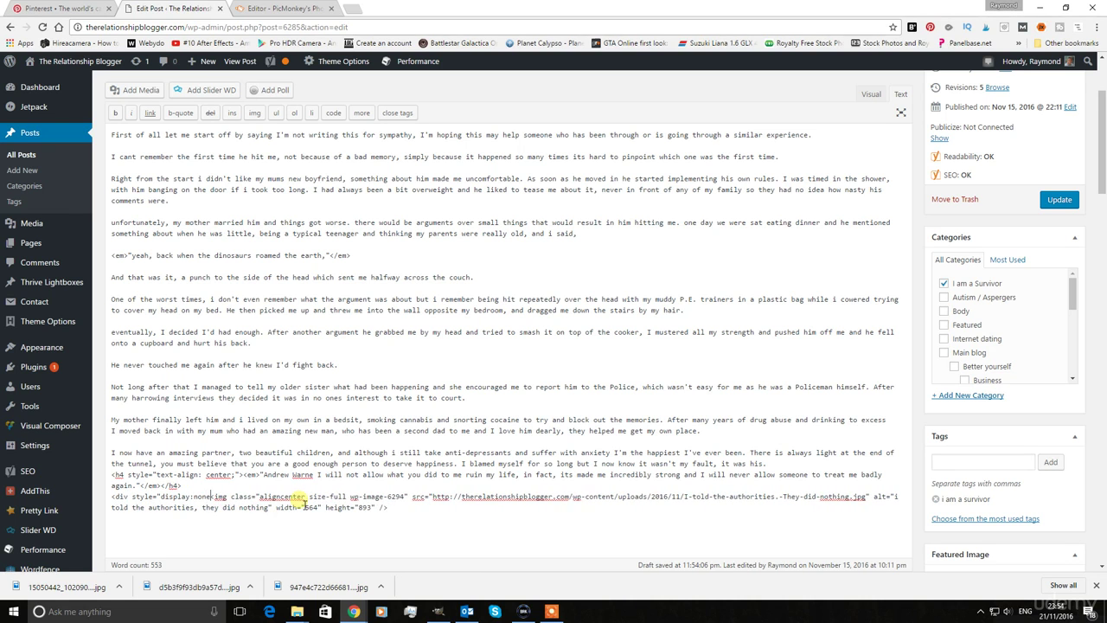
text(;")
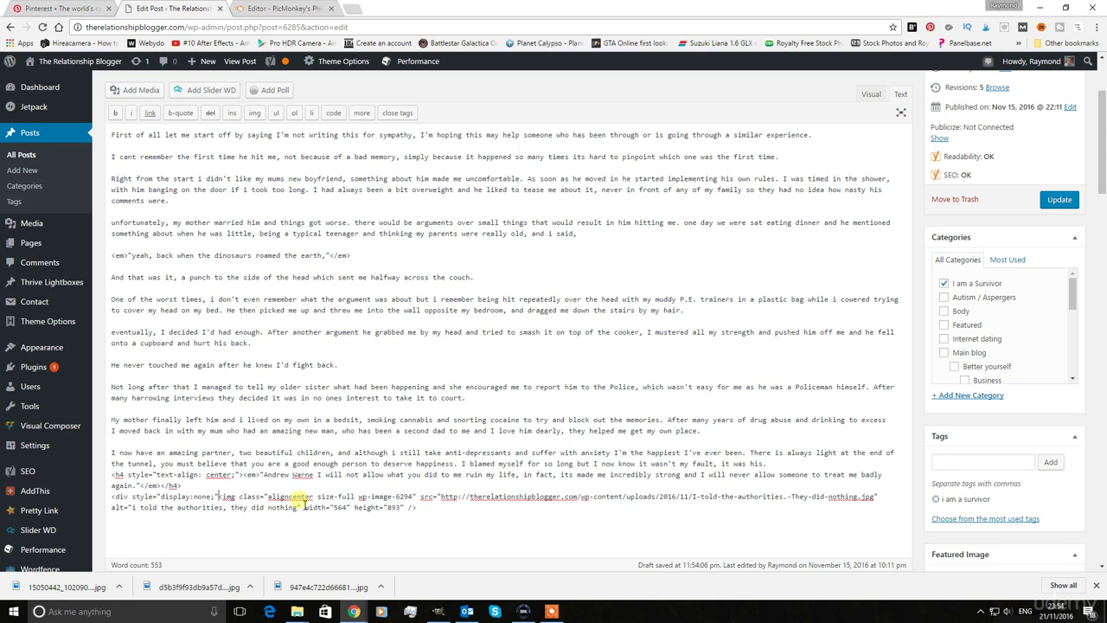
text(>)
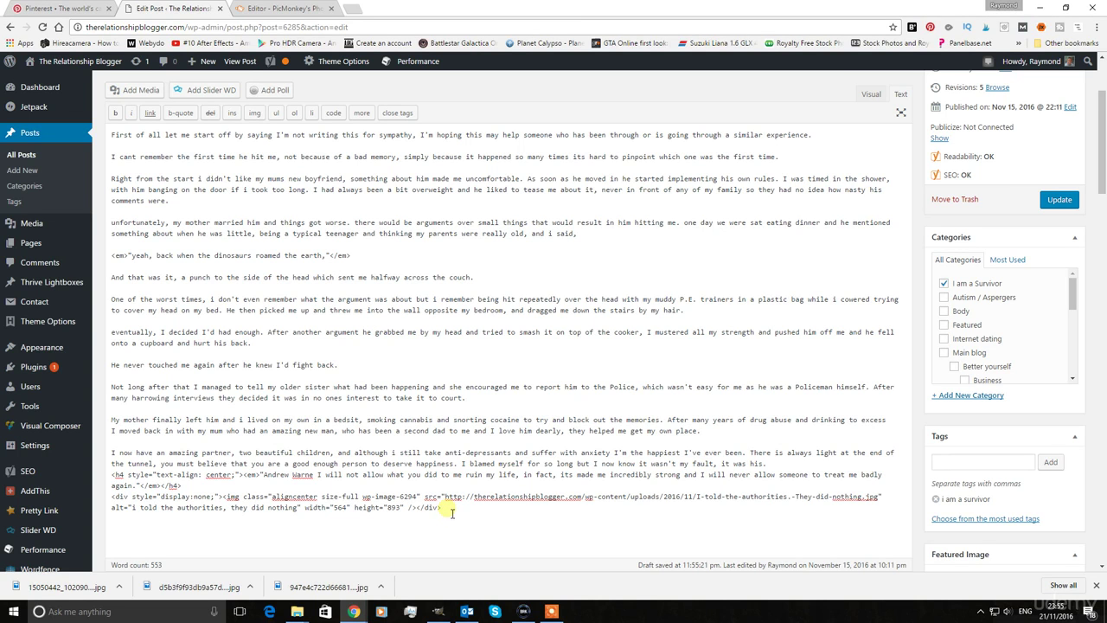
Return to the visual version of the post, check the area below the closing quote, and update the post.
click(872, 94)
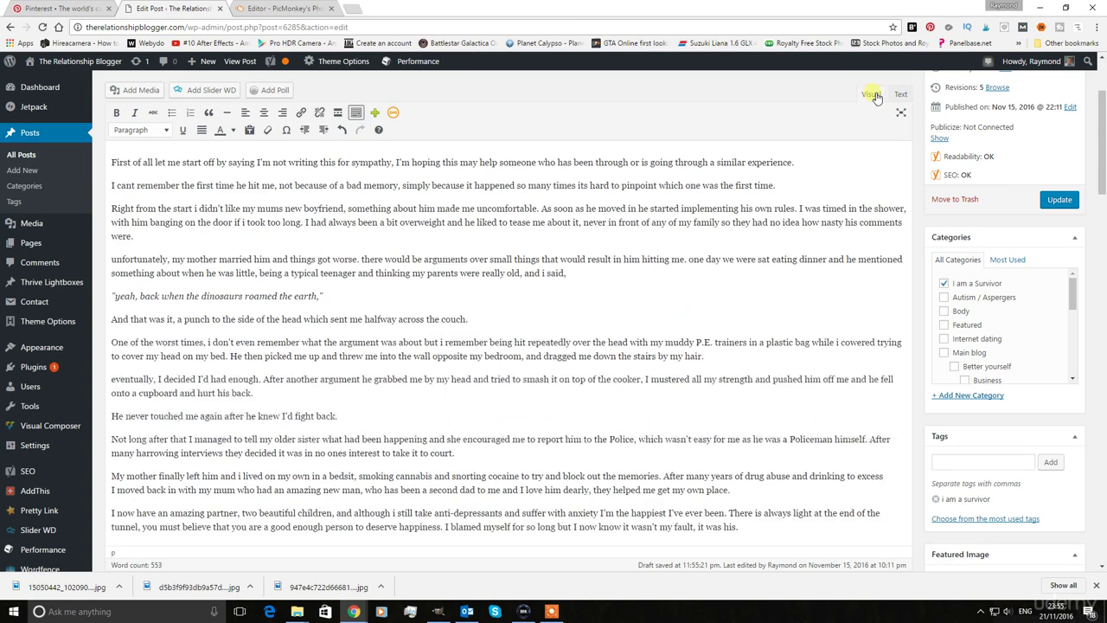
scroll(695, 294, down, 5)
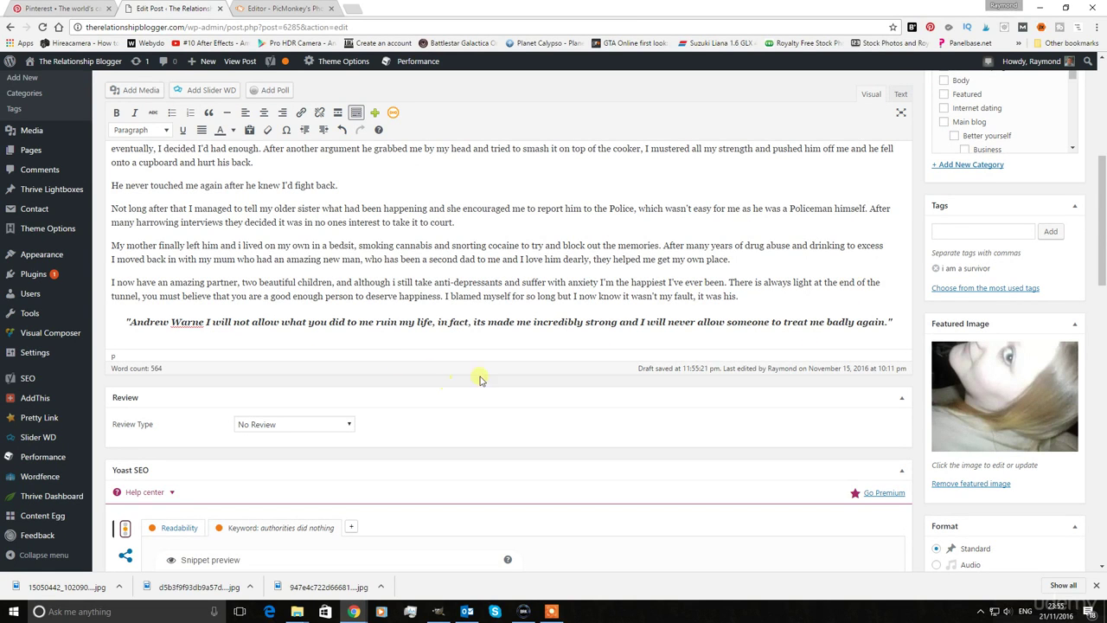
click(896, 322)
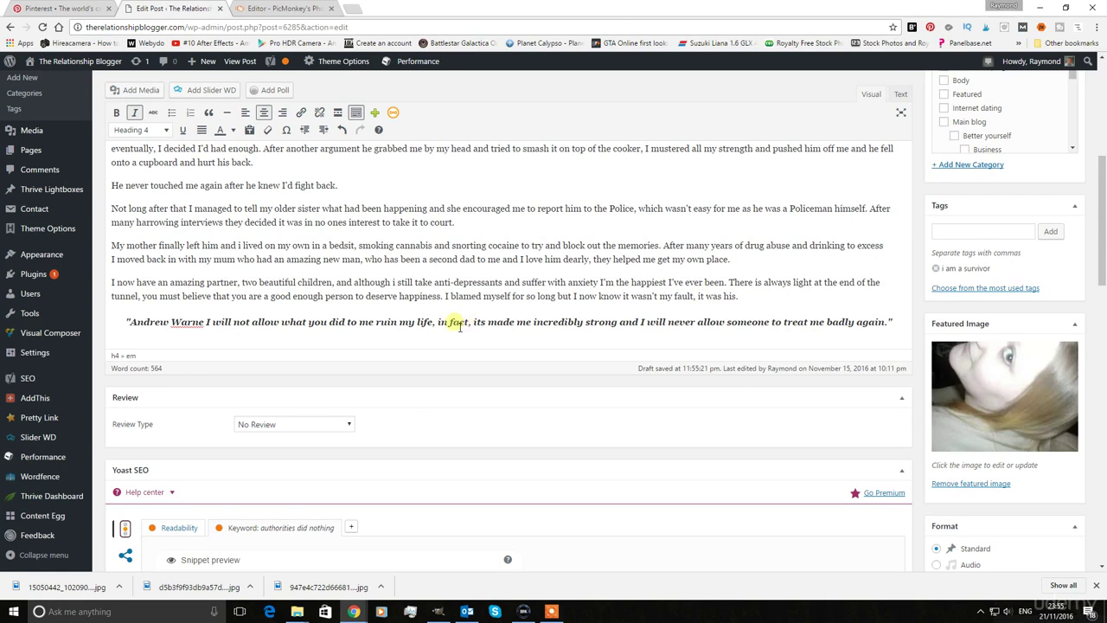
scroll(657, 313, down, 1)
scroll(712, 312, up, 5)
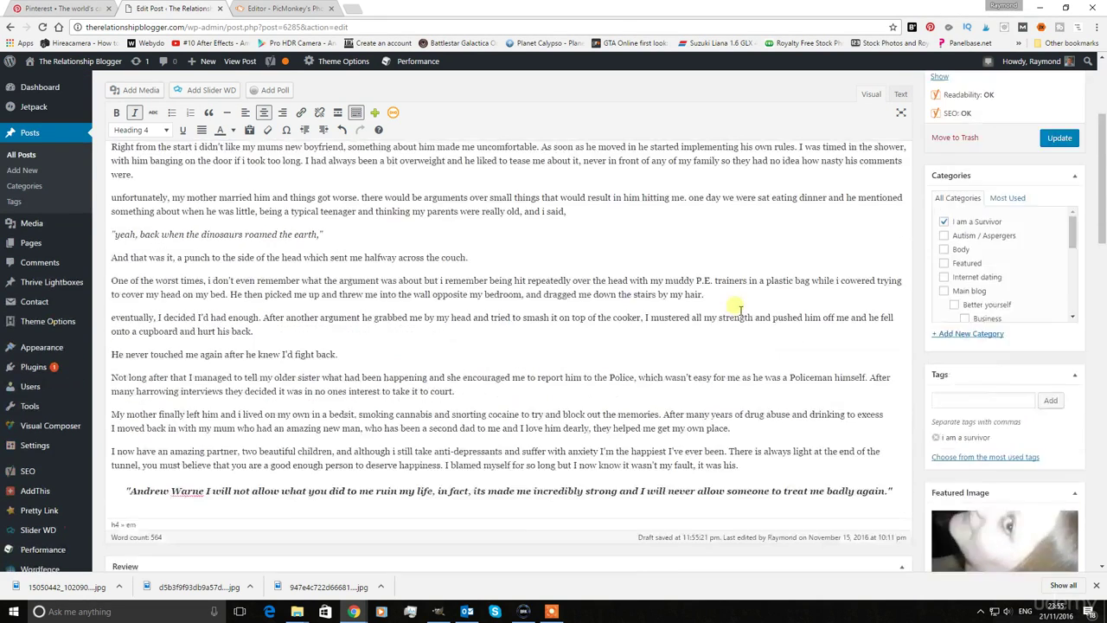
click(1057, 346)
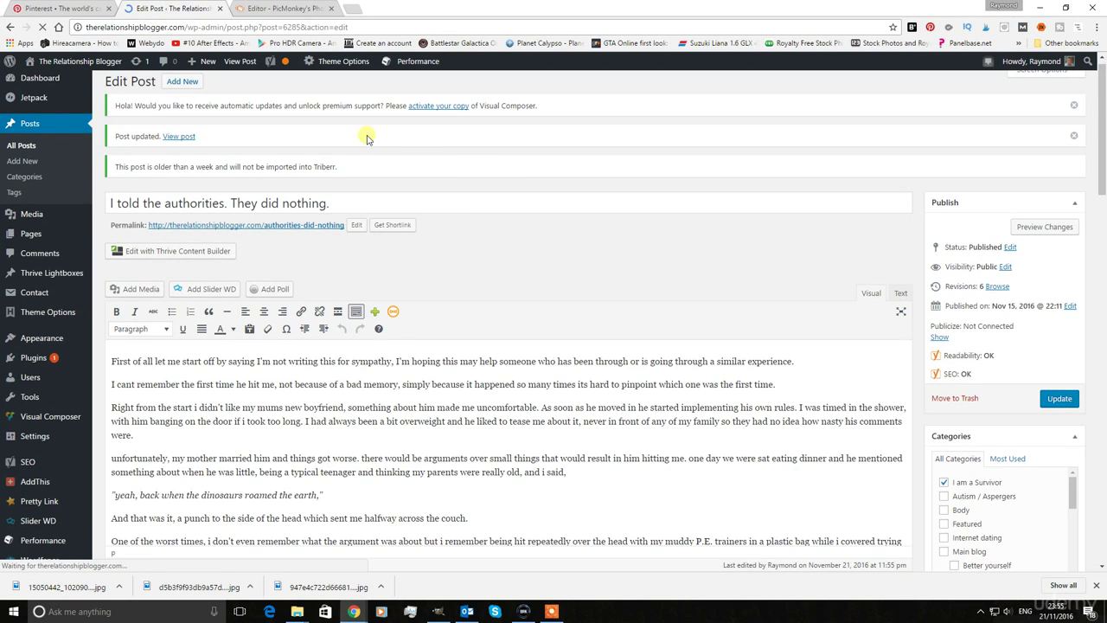
Open the published post and check whether the pin shows below the closing quote.
click(181, 137)
scroll(519, 216, down, 5)
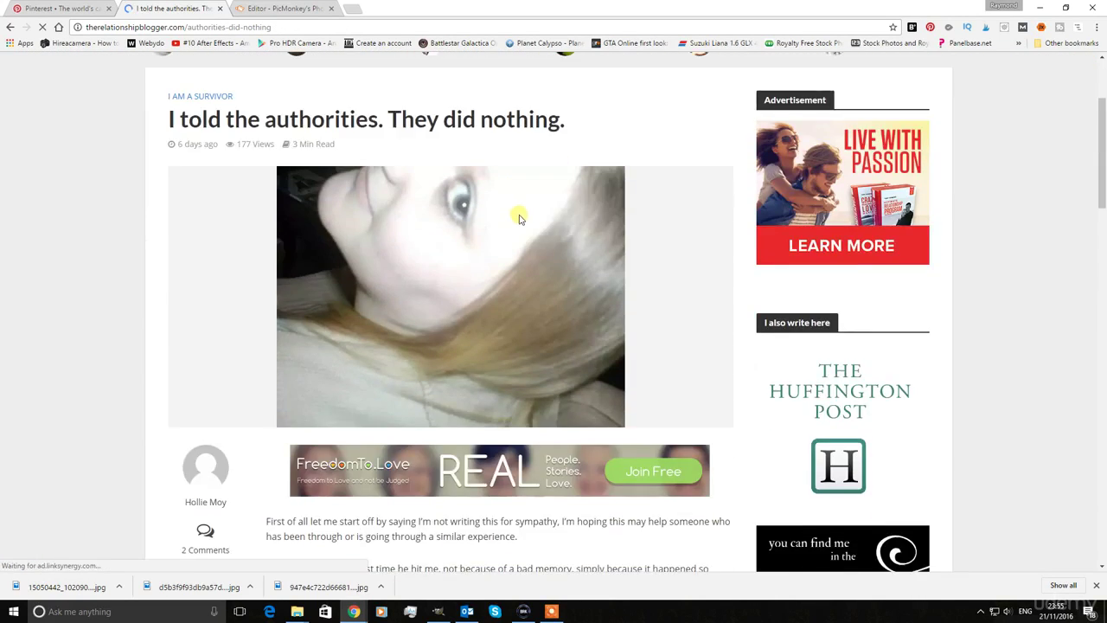
scroll(522, 215, down, 9)
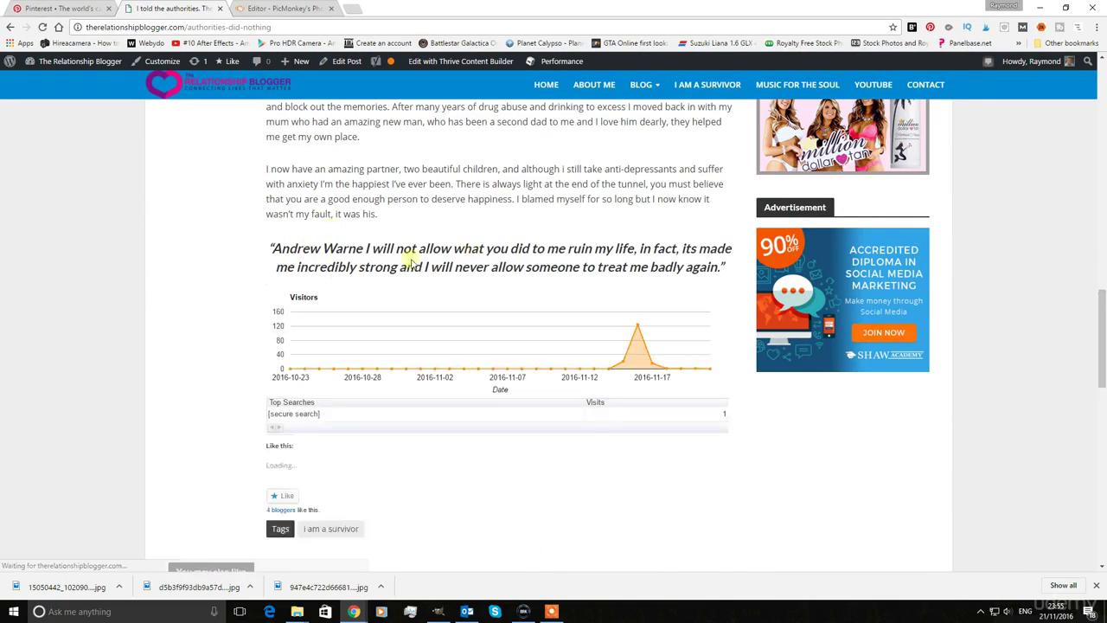
scroll(488, 258, up, 15)
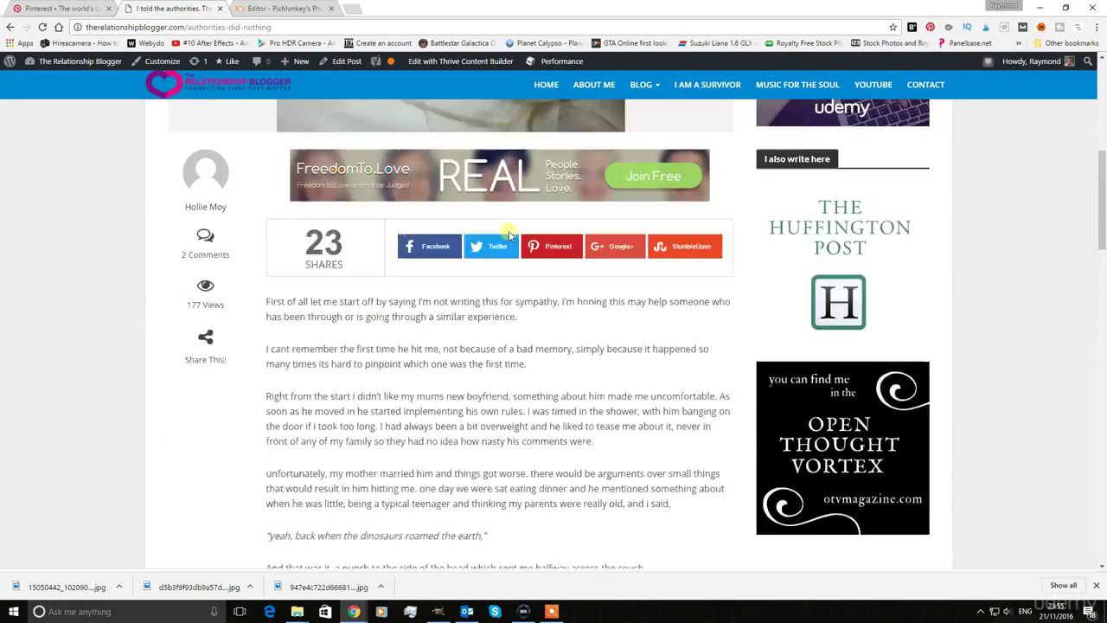
scroll(509, 228, up, 5)
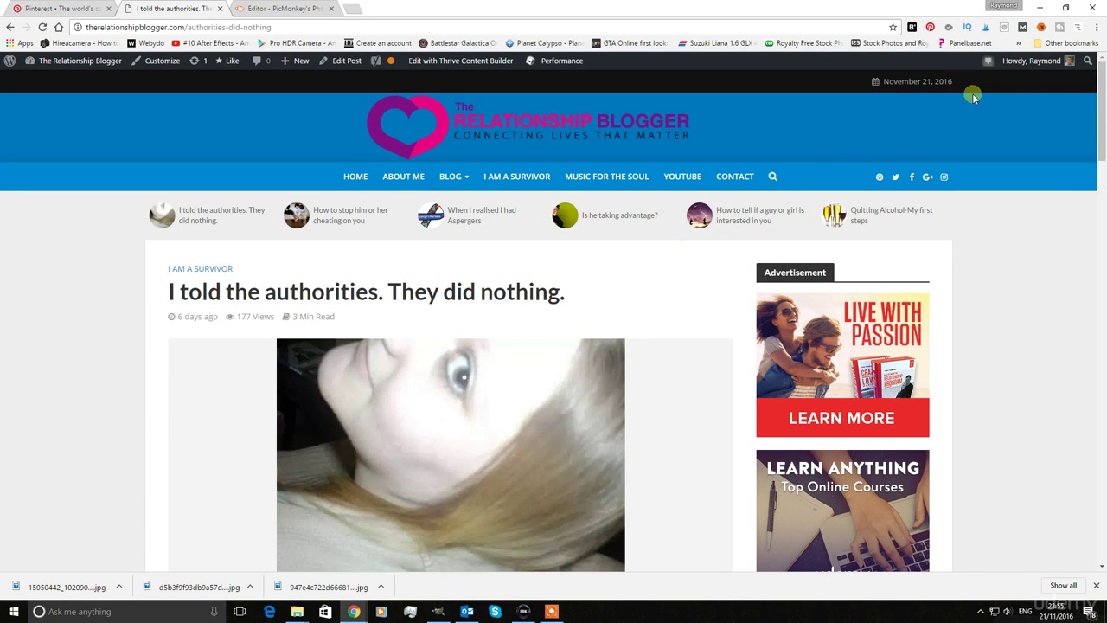
Save the hidden "i told the authorities, they did nothing" pin from the published page to a Pinterest board.
click(931, 28)
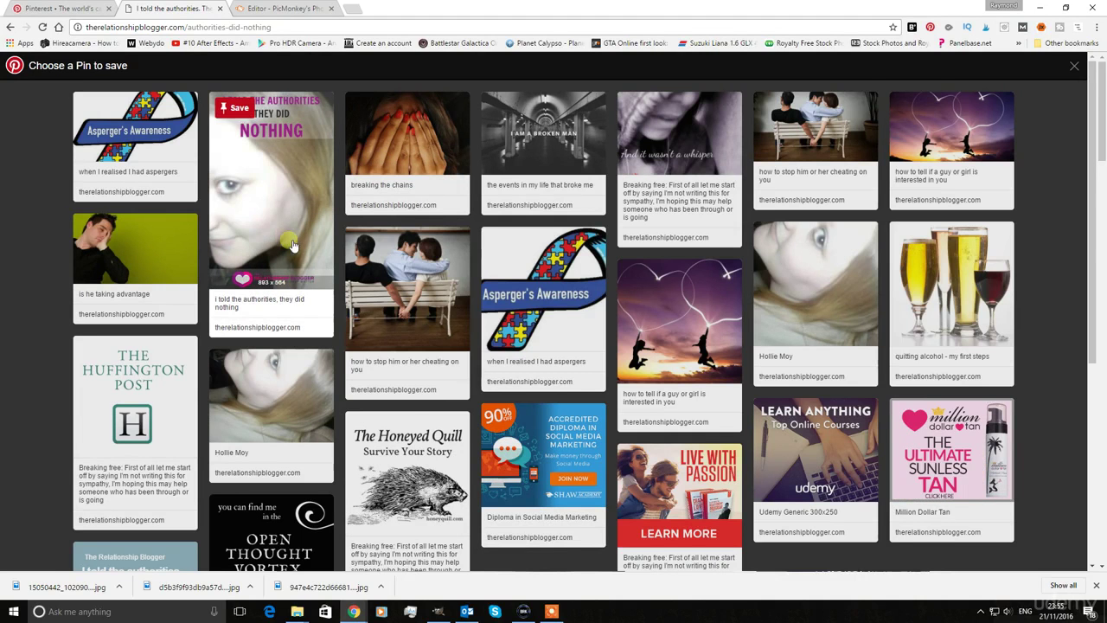
click(235, 109)
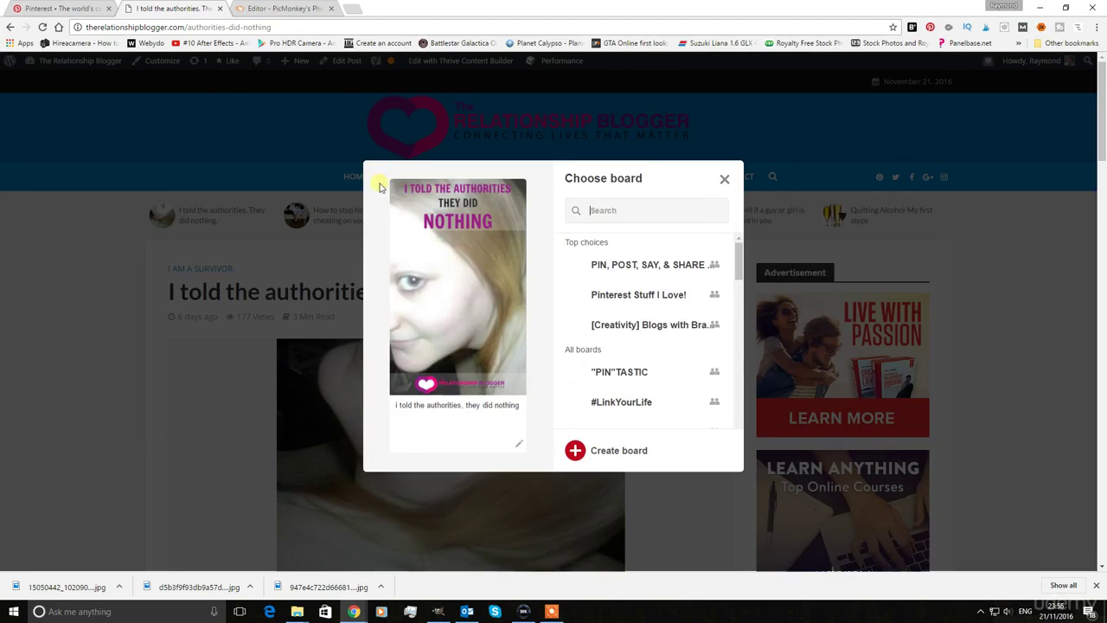
drag(741, 255, 752, 435)
click(708, 370)
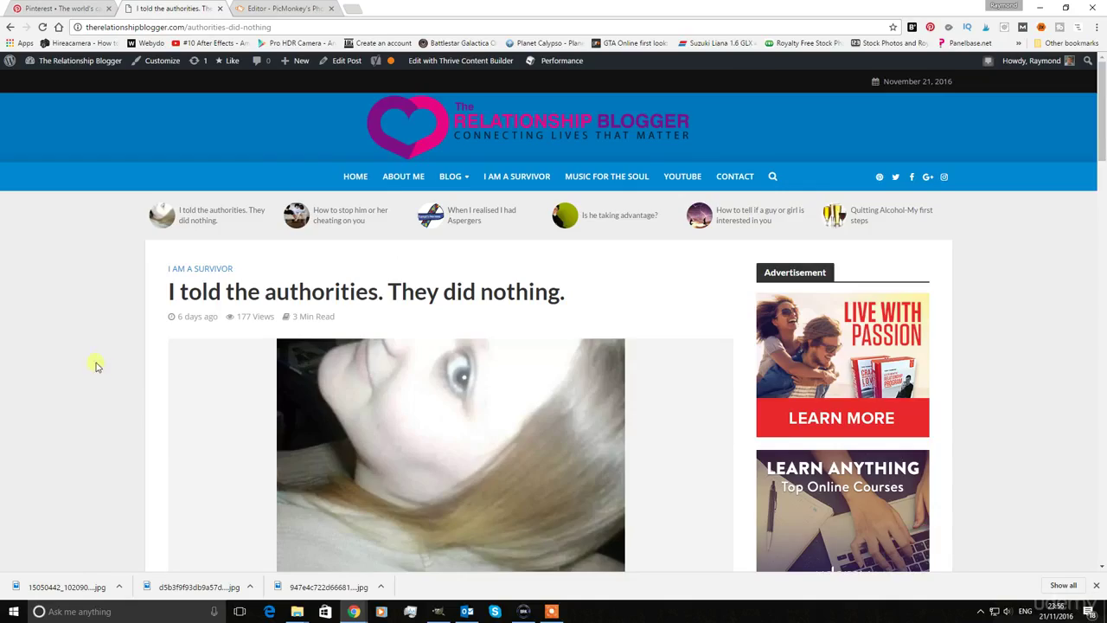
Review the published post from its title down to the sections following the closing quote for any sign of the pin image.
scroll(95, 354, down, 2)
scroll(97, 350, down, 5)
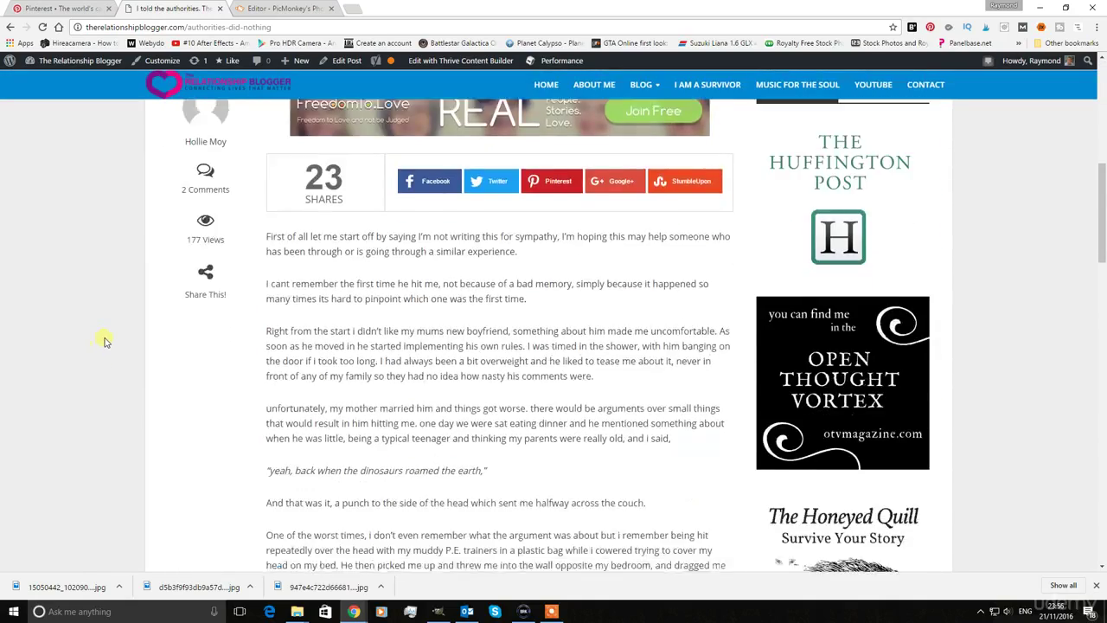
scroll(106, 340, down, 5)
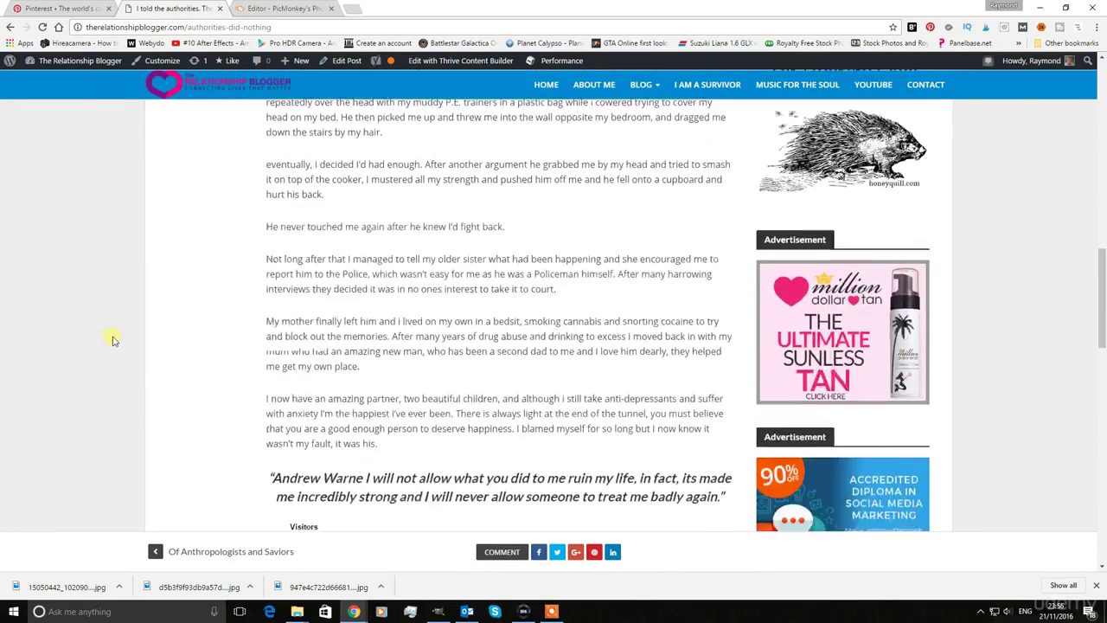
scroll(114, 340, down, 3)
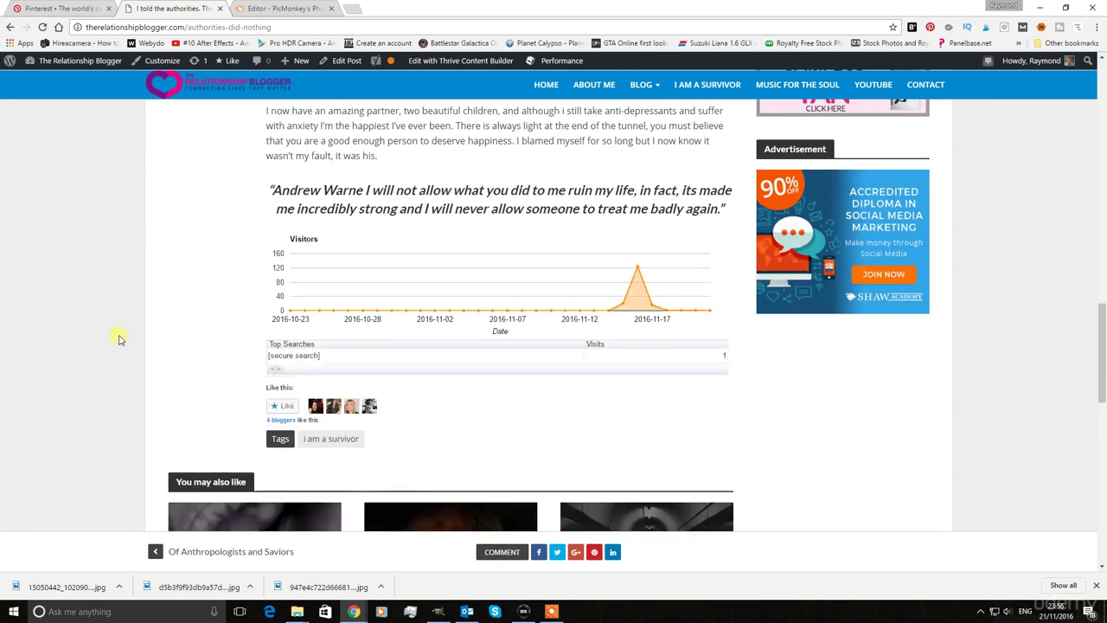
scroll(121, 337, up, 12)
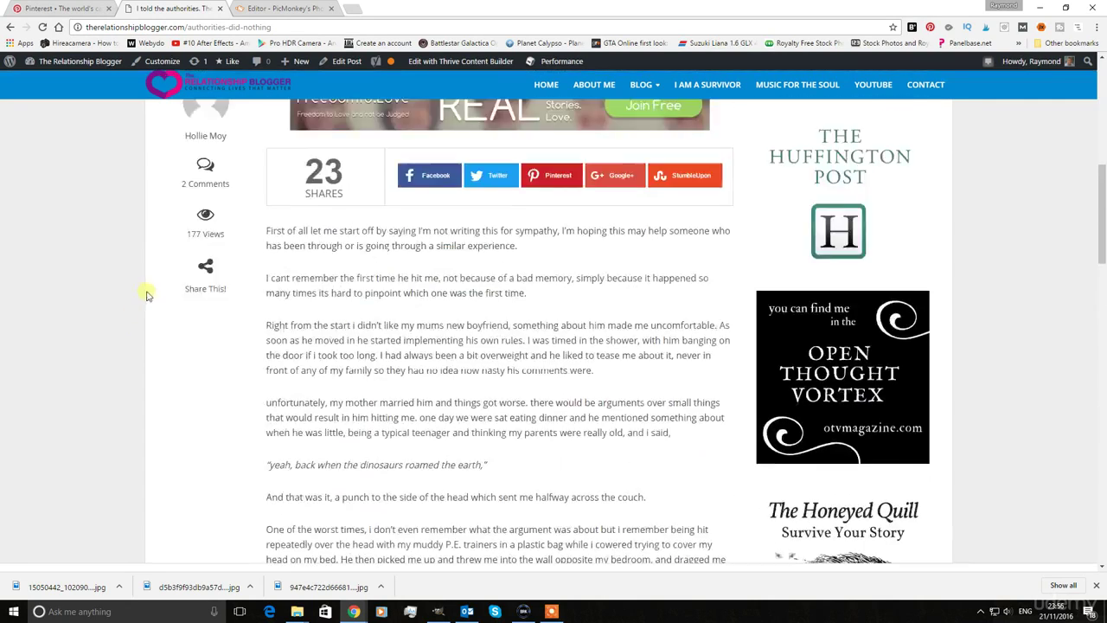
scroll(148, 285, up, 5)
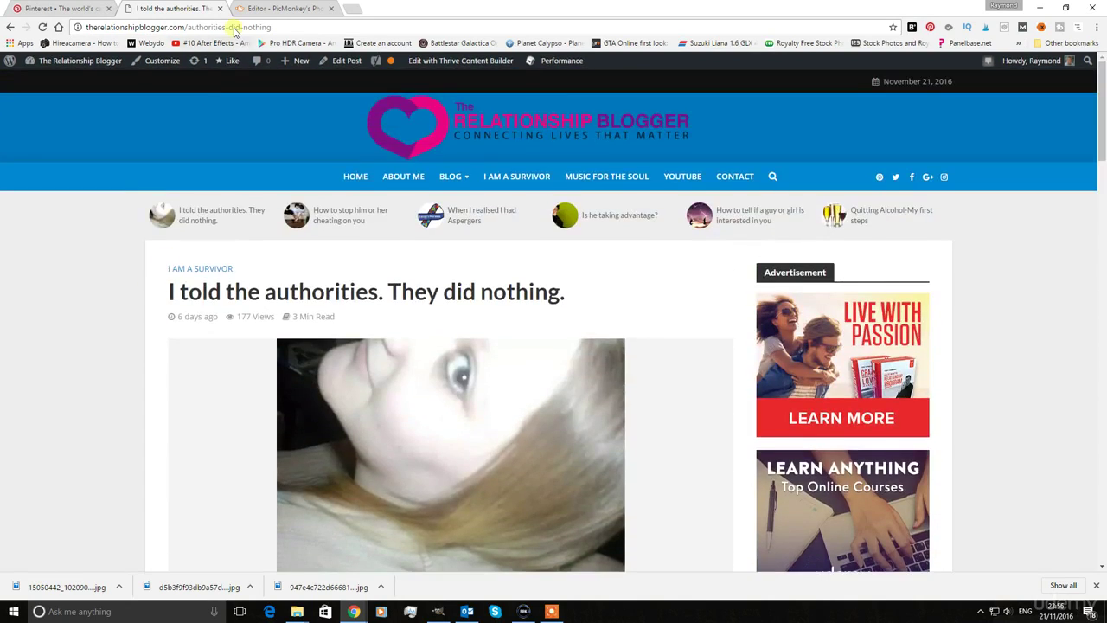
click(251, 12)
click(195, 9)
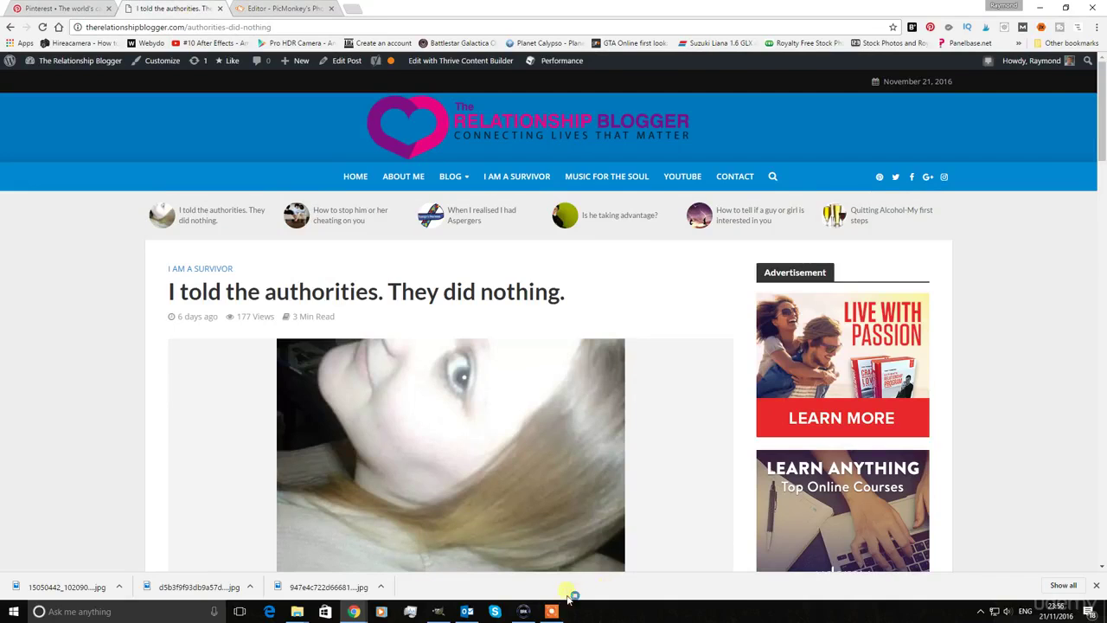